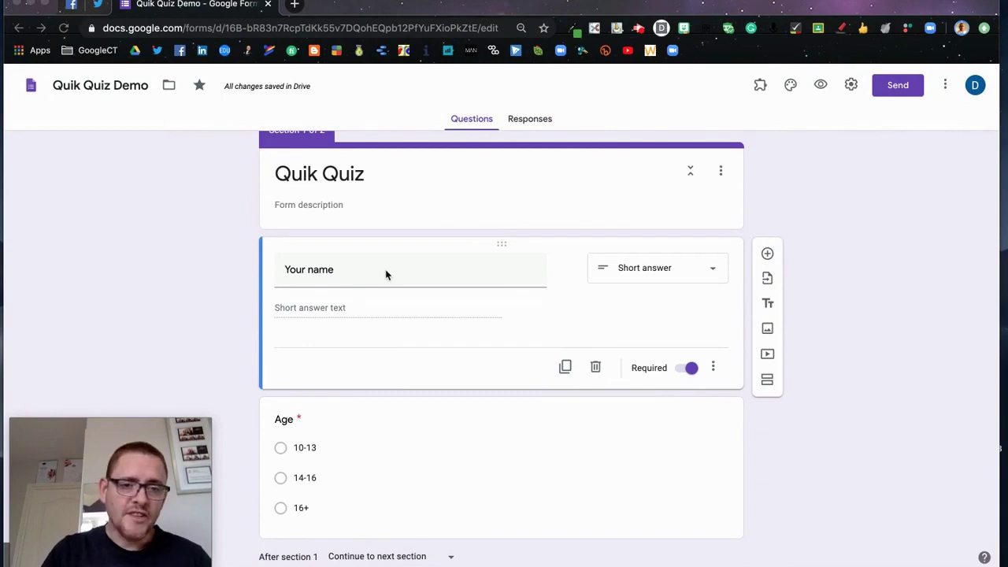
Review the quiz form's name and age questions and the Round 1 section that follows them
{"action": "scroll", "coordinate": [386, 274], "scroll_direction": "down", "scroll_amount": 2}
{"action": "scroll", "coordinate": [353, 454], "scroll_direction": "up", "scroll_amount": 3}
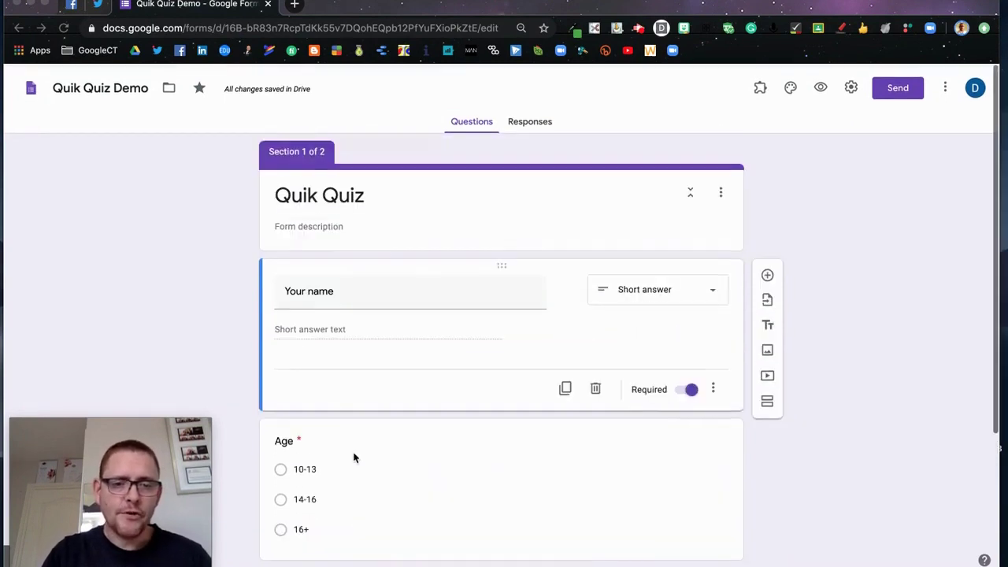
{"action": "scroll", "coordinate": [651, 507], "scroll_direction": "down", "scroll_amount": 2}
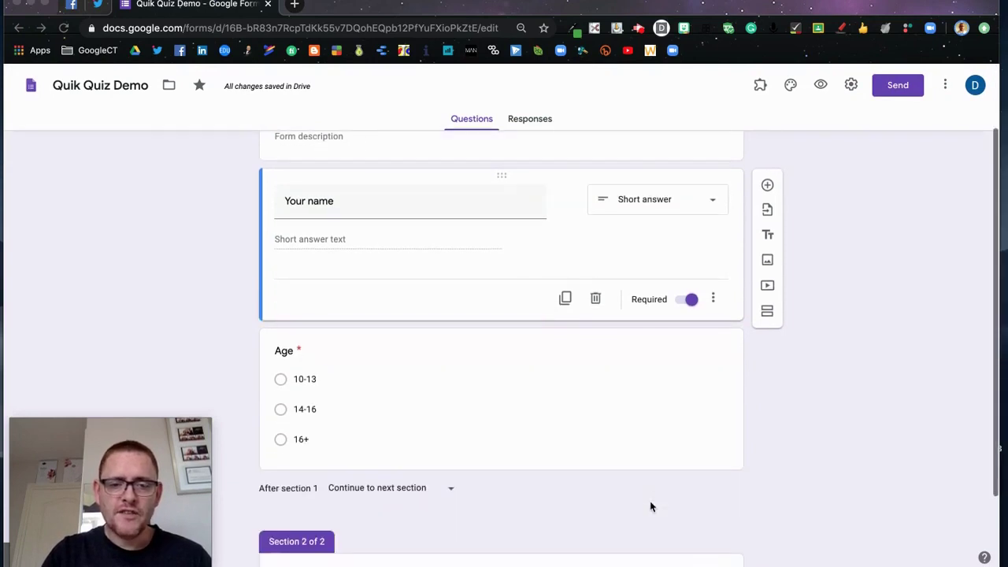
{"action": "left_click", "coordinate": [545, 420]}
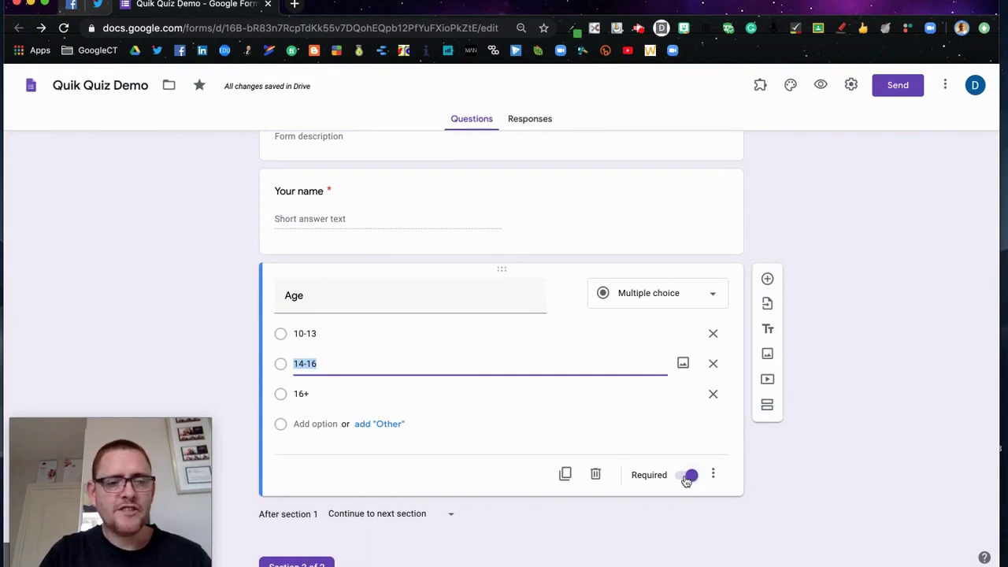
{"action": "scroll", "coordinate": [687, 480], "scroll_direction": "up", "scroll_amount": 2}
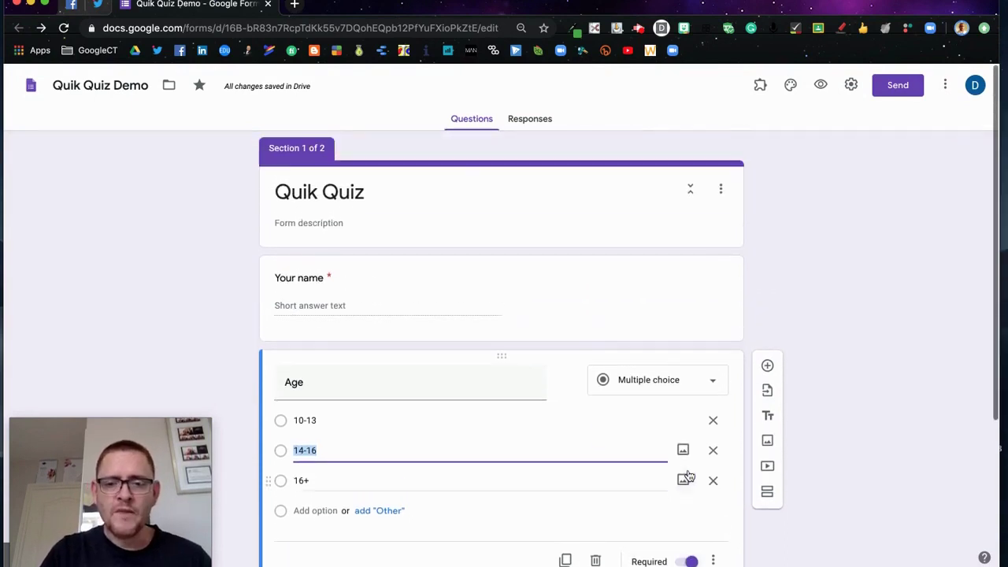
{"action": "scroll", "coordinate": [690, 475], "scroll_direction": "down", "scroll_amount": 3}
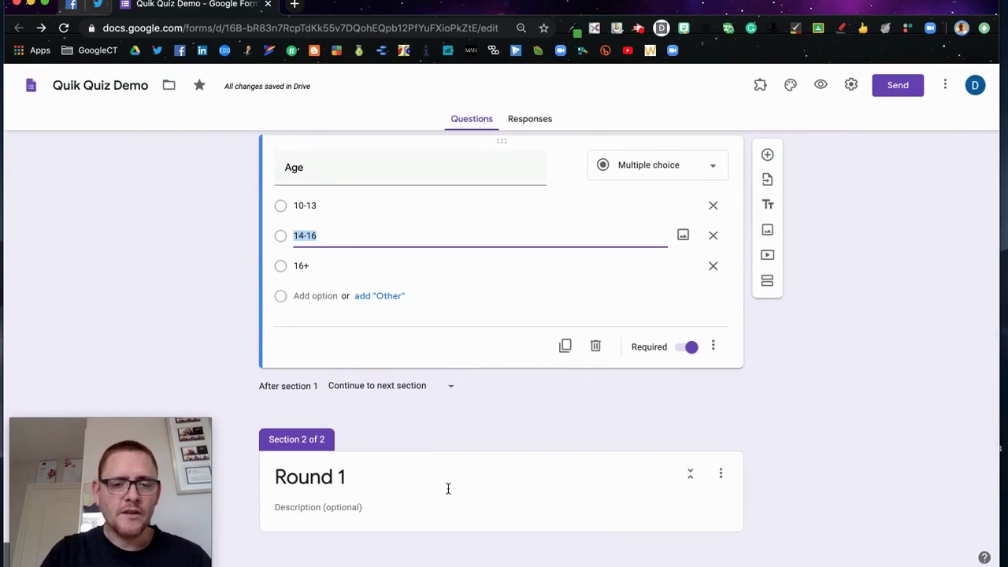
{"action": "scroll", "coordinate": [447, 488], "scroll_direction": "up", "scroll_amount": 3}
{"action": "left_click", "coordinate": [792, 286]}
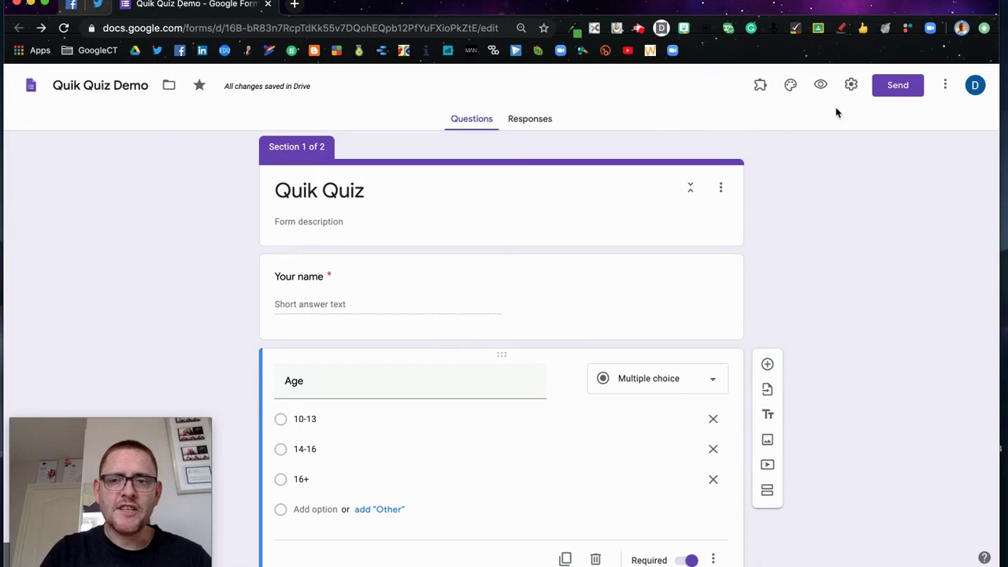
Check the form's general settings for email collection, sign-in and respondent options, and save them
{"action": "left_click", "coordinate": [851, 87]}
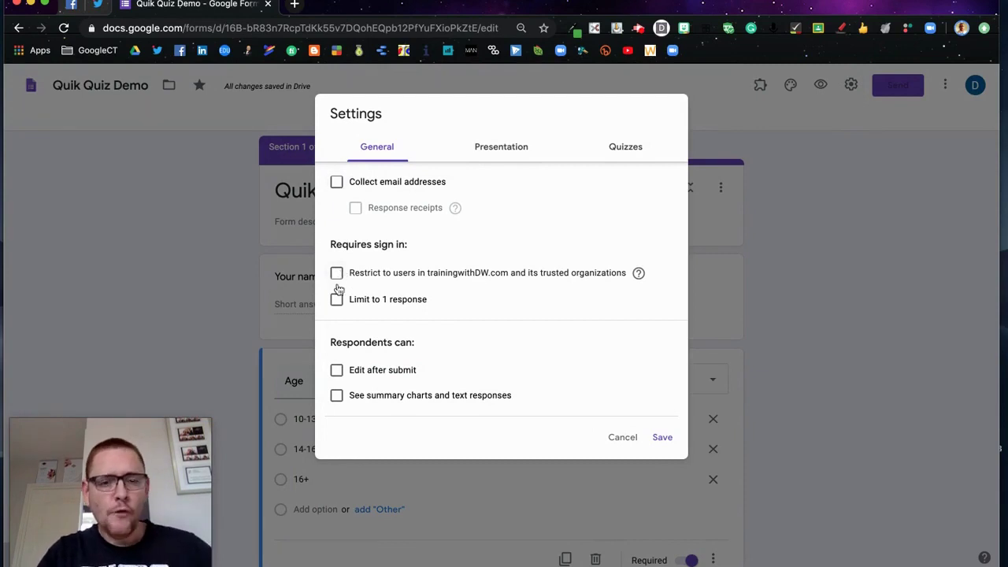
{"action": "left_click", "coordinate": [662, 438]}
Add a new question to the first section and place it between the name and age questions
{"action": "scroll", "coordinate": [499, 376], "scroll_direction": "down", "scroll_amount": 2}
{"action": "scroll", "coordinate": [500, 376], "scroll_direction": "up", "scroll_amount": 2}
{"action": "left_click", "coordinate": [768, 358]}
{"action": "scroll", "coordinate": [580, 443], "scroll_direction": "down", "scroll_amount": 3}
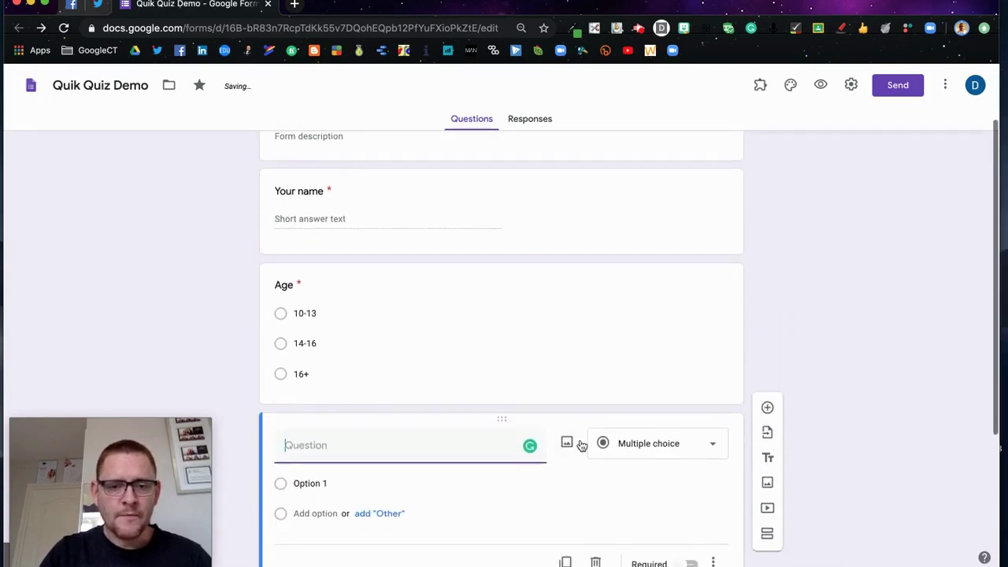
{"action": "scroll", "coordinate": [581, 443], "scroll_direction": "up", "scroll_amount": 1}
{"action": "left_click_drag", "start_coordinate": [504, 428], "coordinate": [493, 272]}
Enter "What is your email address?" as the new question's title and make the question required
{"action": "left_click", "coordinate": [389, 299]}
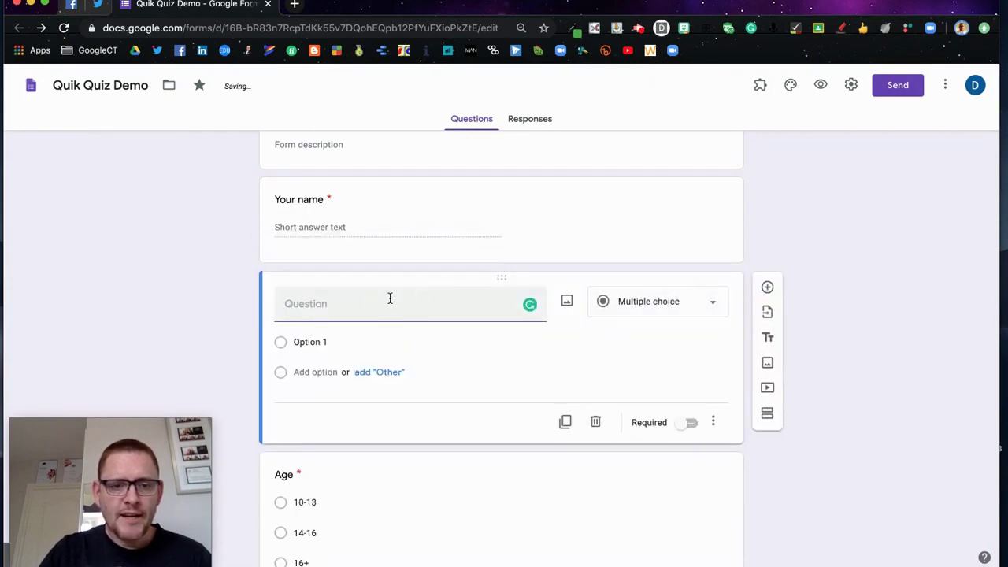
{"action": "type", "text": "What is your email "}
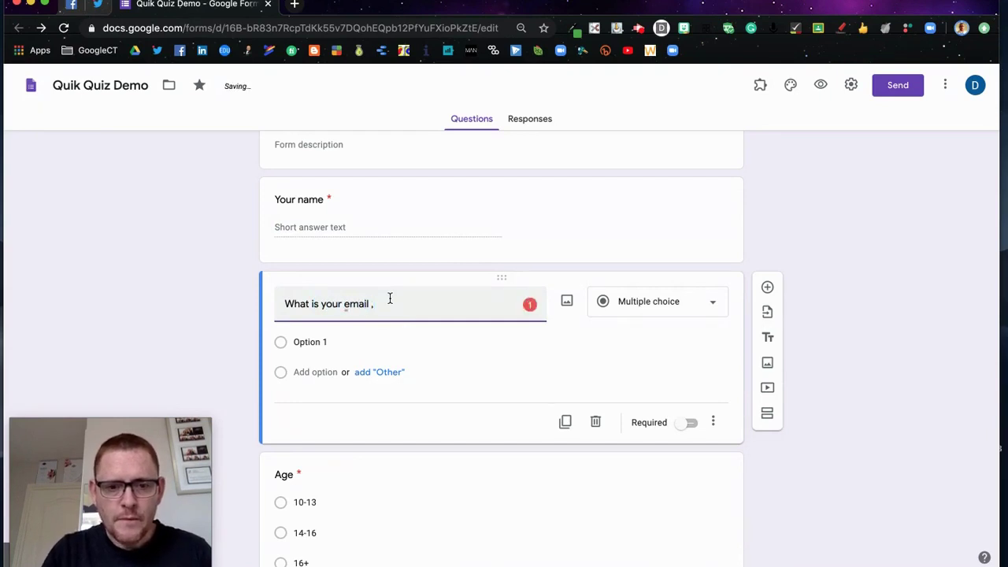
{"action": "type", "text": "addrees"}
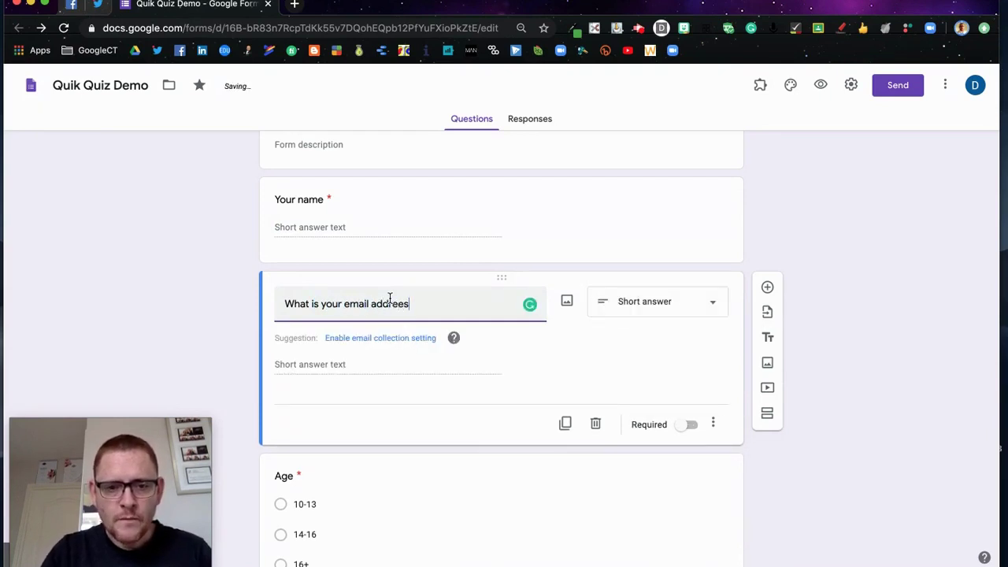
{"action": "key", "text": "BackSpace"}
{"action": "key", "text": "BackSpace"}
{"action": "type", "text": "ss?"}
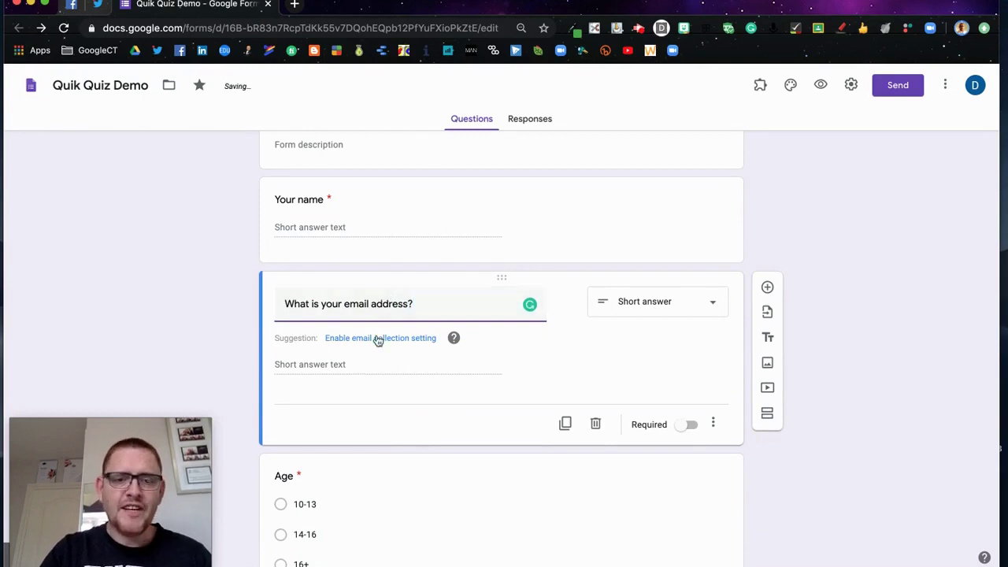
{"action": "mouse_move", "coordinate": [454, 339]}
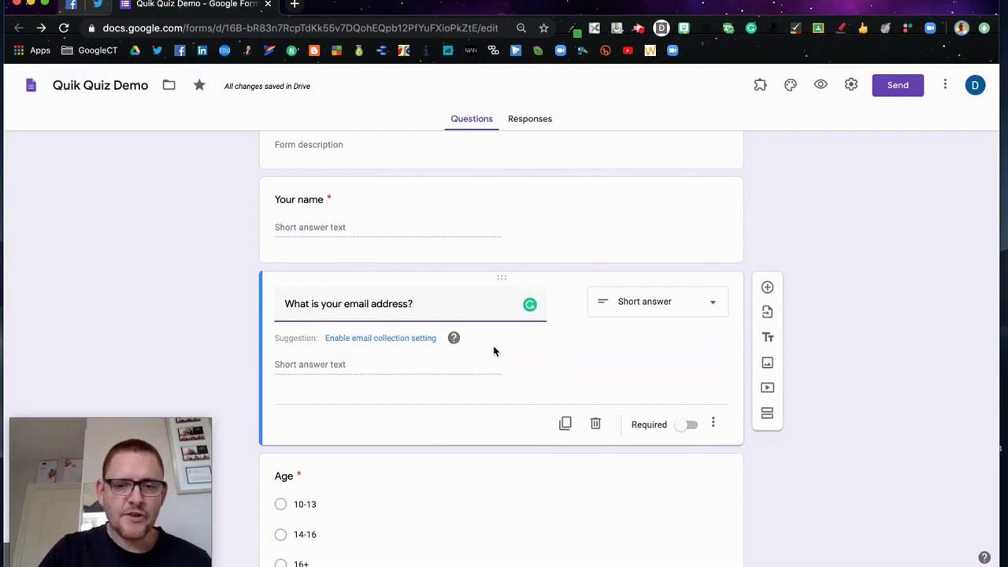
{"action": "left_click", "coordinate": [691, 423]}
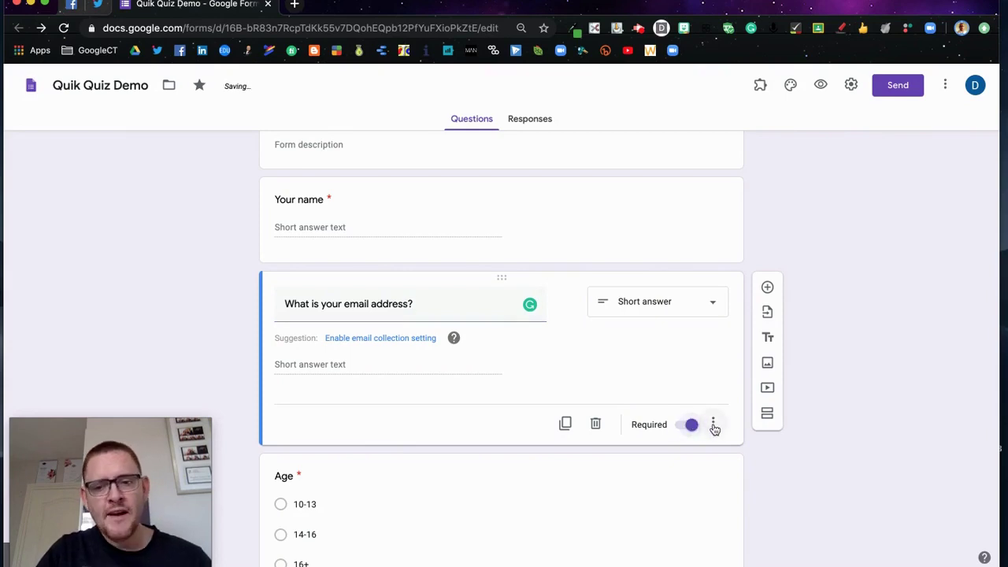
Add response validation to the email question, with type Text and condition Email address
{"action": "left_click", "coordinate": [716, 430]}
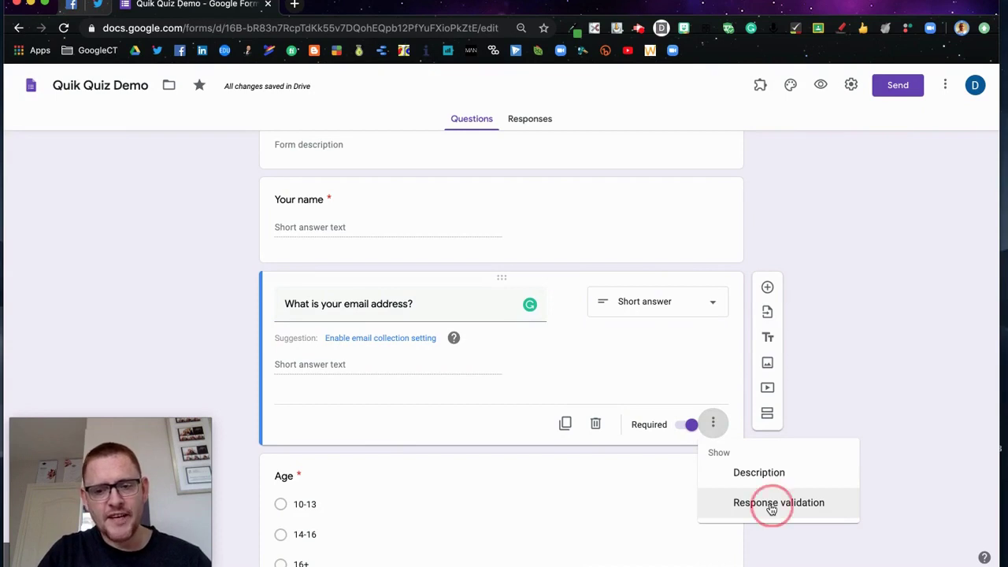
{"action": "left_click", "coordinate": [772, 504]}
{"action": "left_click", "coordinate": [370, 404]}
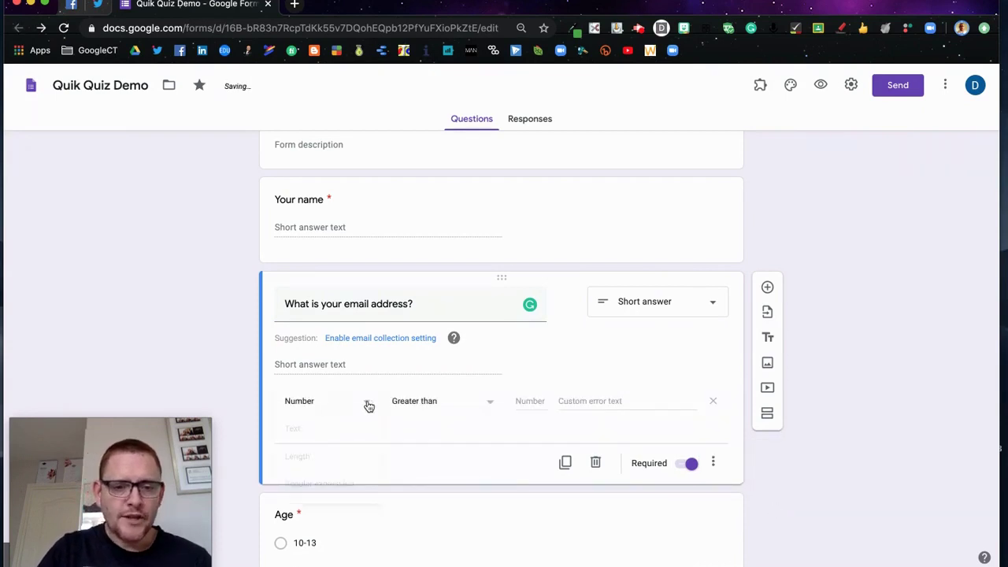
{"action": "left_click", "coordinate": [336, 428]}
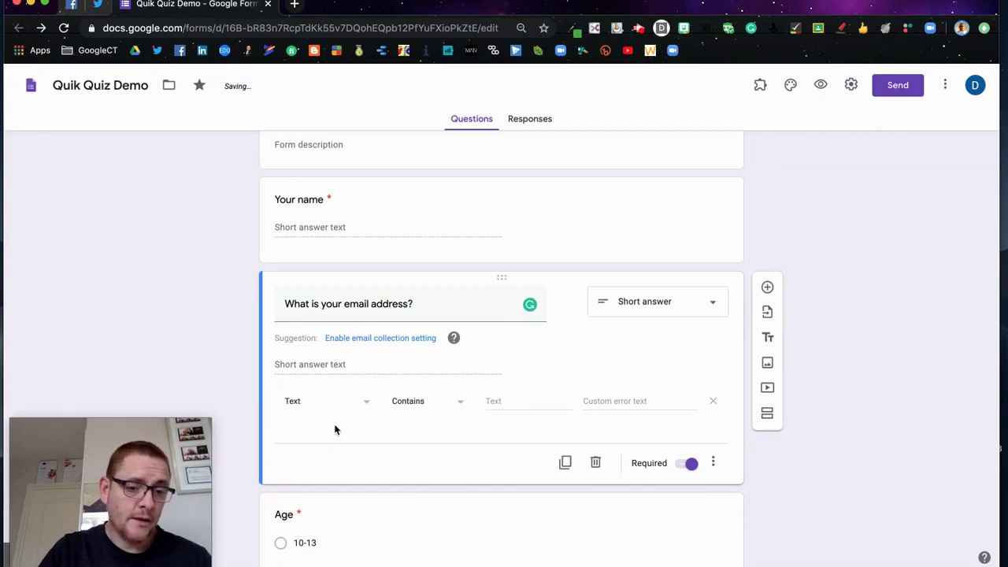
{"action": "left_click", "coordinate": [461, 405]}
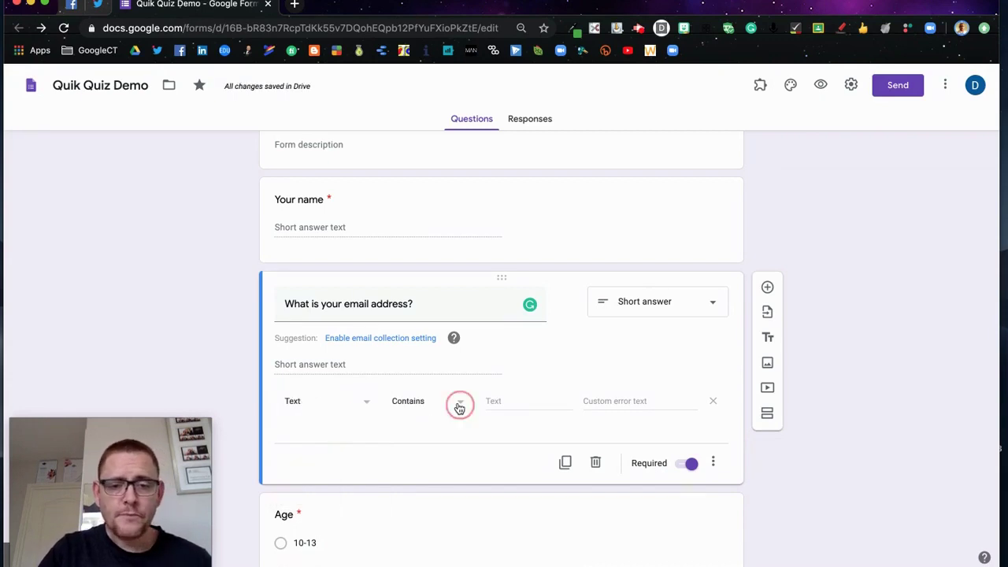
{"action": "left_click", "coordinate": [440, 456]}
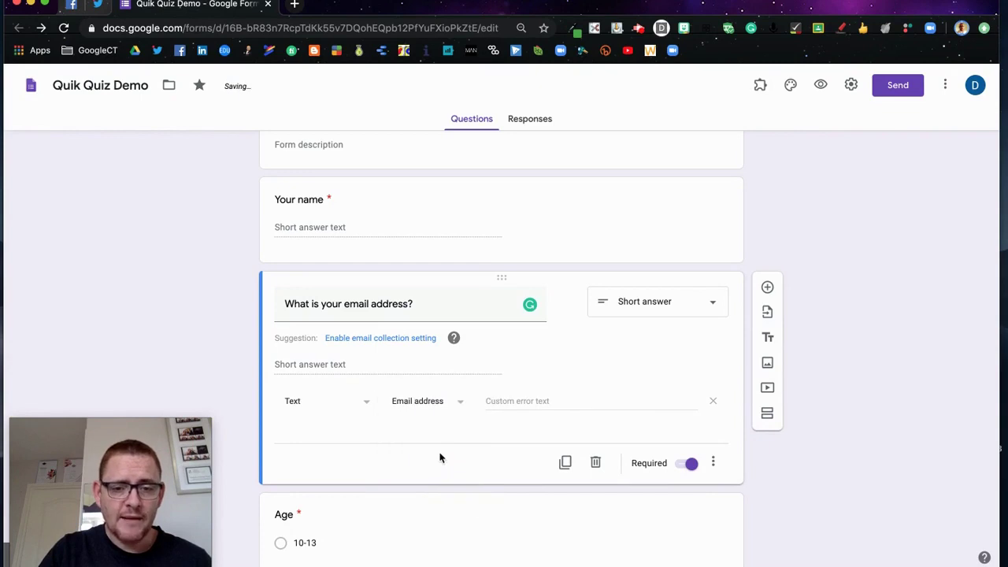
Set the email validation's custom error text to "Invalid address"
{"action": "left_click", "coordinate": [511, 398]}
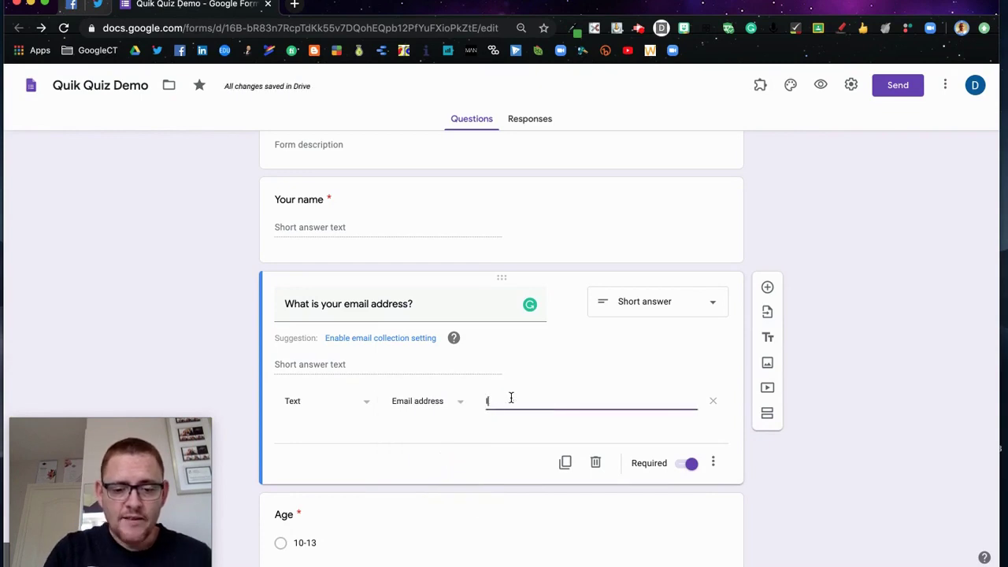
{"action": "type", "text": "INvalid"}
{"action": "key", "text": "BackSpace"}
{"action": "key", "text": "BackSpace"}
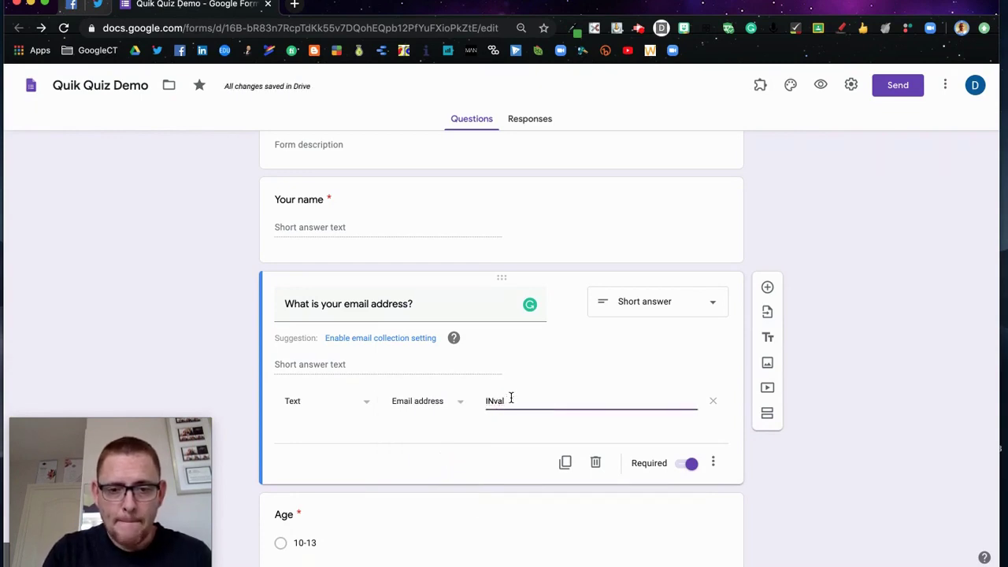
{"action": "key", "text": "BackSpace"}
{"action": "type", "text": "I"}
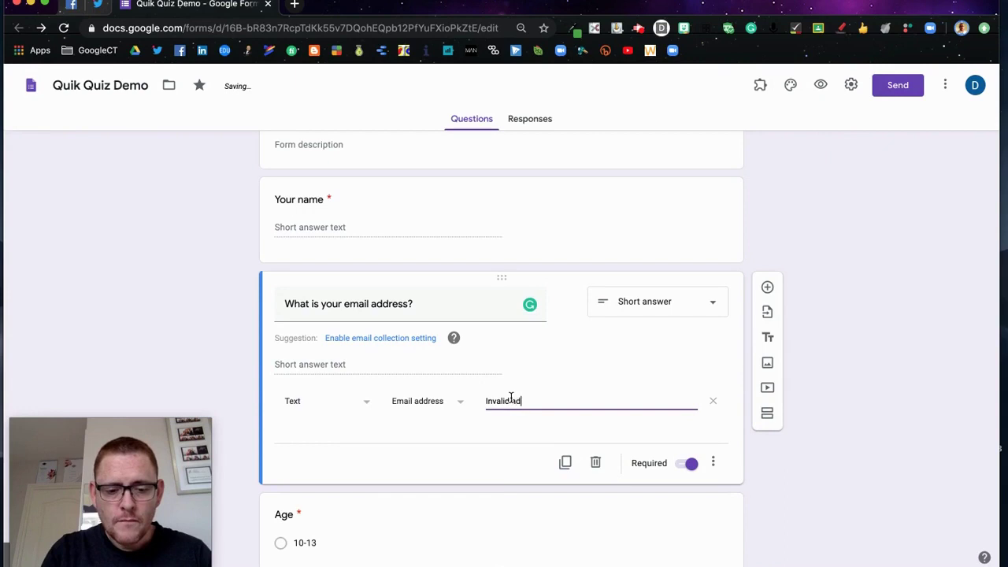
{"action": "key", "text": "BackSpace"}
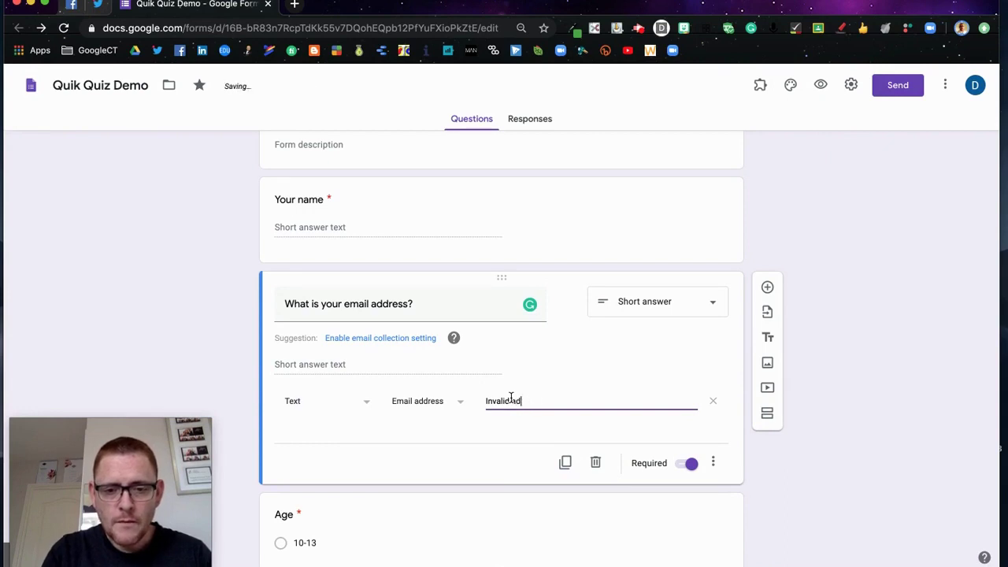
{"action": "left_click", "coordinate": [801, 478]}
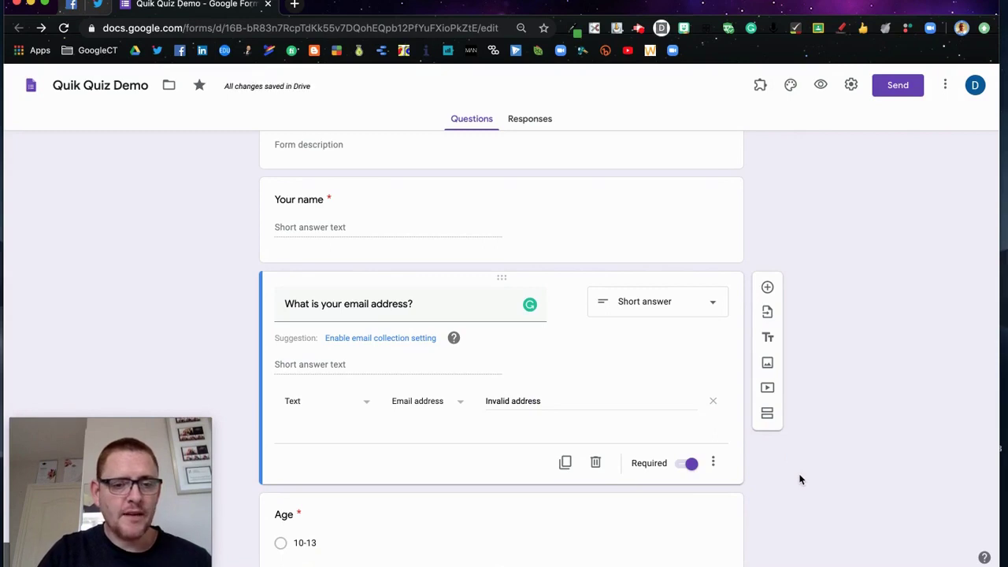
Examine the other text conditions and validation types available for the email question, keeping the current choices
{"action": "left_click", "coordinate": [459, 405]}
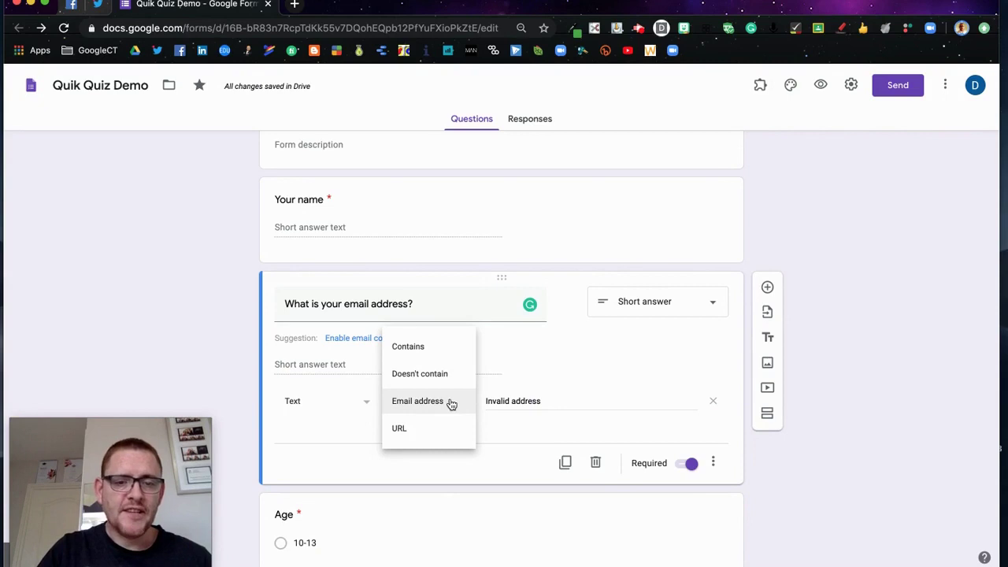
{"action": "left_click", "coordinate": [497, 432]}
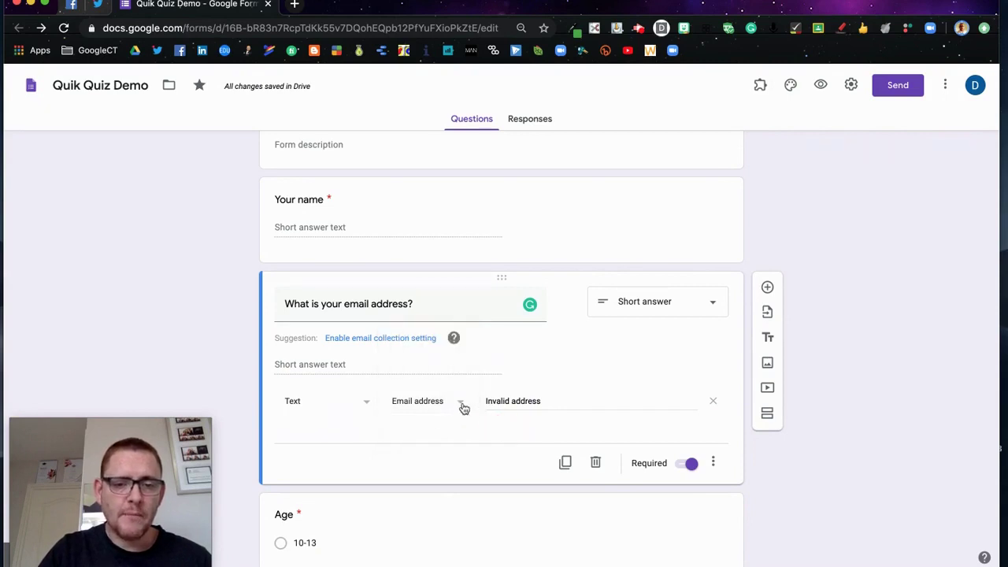
{"action": "left_click", "coordinate": [364, 404]}
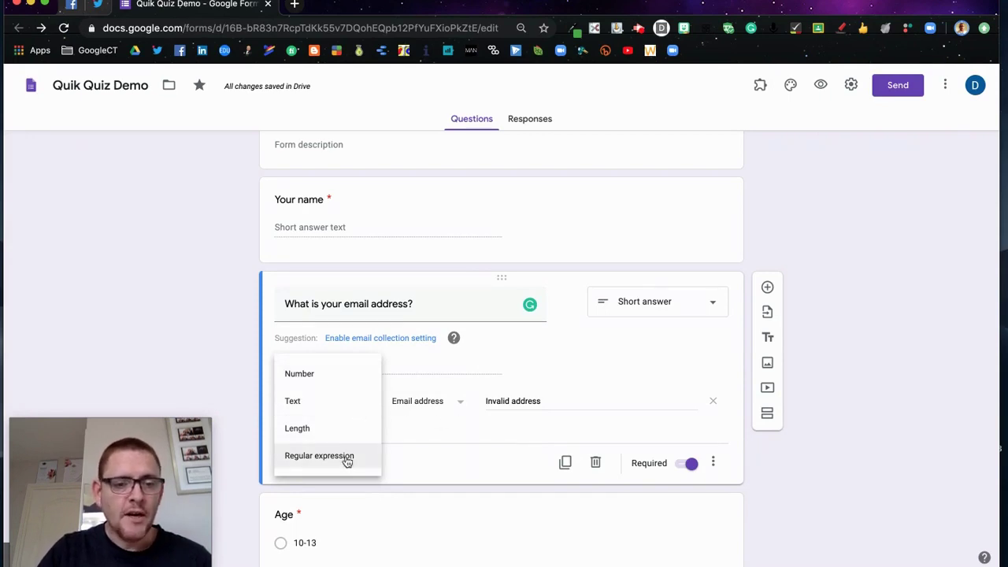
{"action": "left_click", "coordinate": [426, 426]}
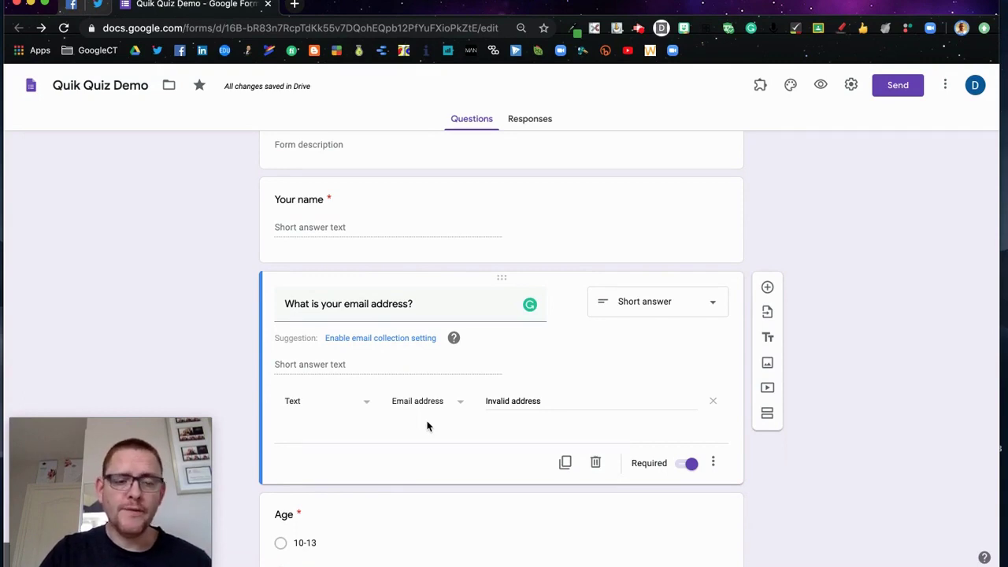
Add a multiple choice question to the Round 1 section with the title "What is the capital of Peru?"
{"action": "scroll", "coordinate": [428, 426], "scroll_direction": "down", "scroll_amount": 3}
{"action": "scroll", "coordinate": [428, 426], "scroll_direction": "up", "scroll_amount": 3}
{"action": "scroll", "coordinate": [428, 426], "scroll_direction": "down", "scroll_amount": 1}
{"action": "scroll", "coordinate": [427, 426], "scroll_direction": "down", "scroll_amount": 3}
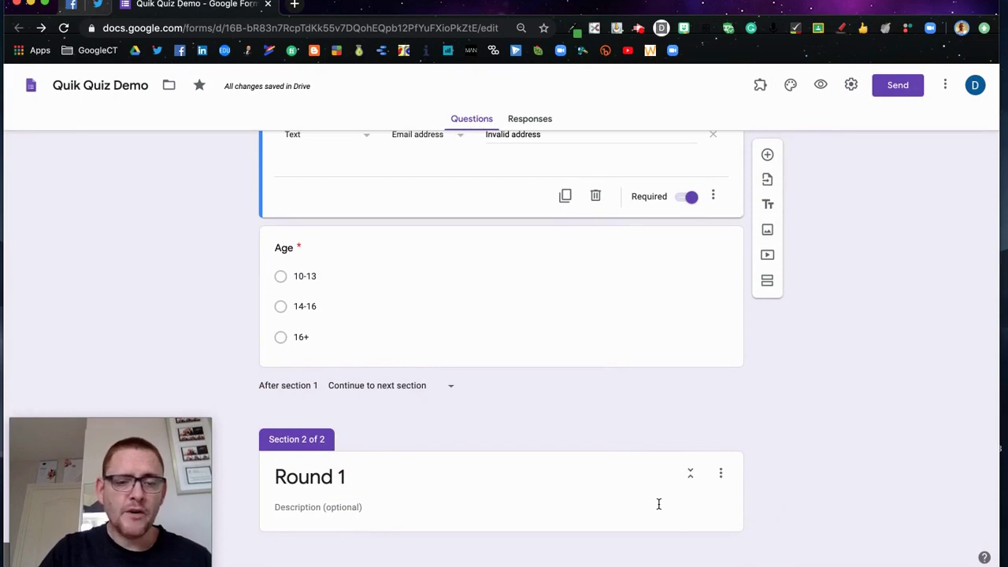
{"action": "left_click", "coordinate": [635, 504]}
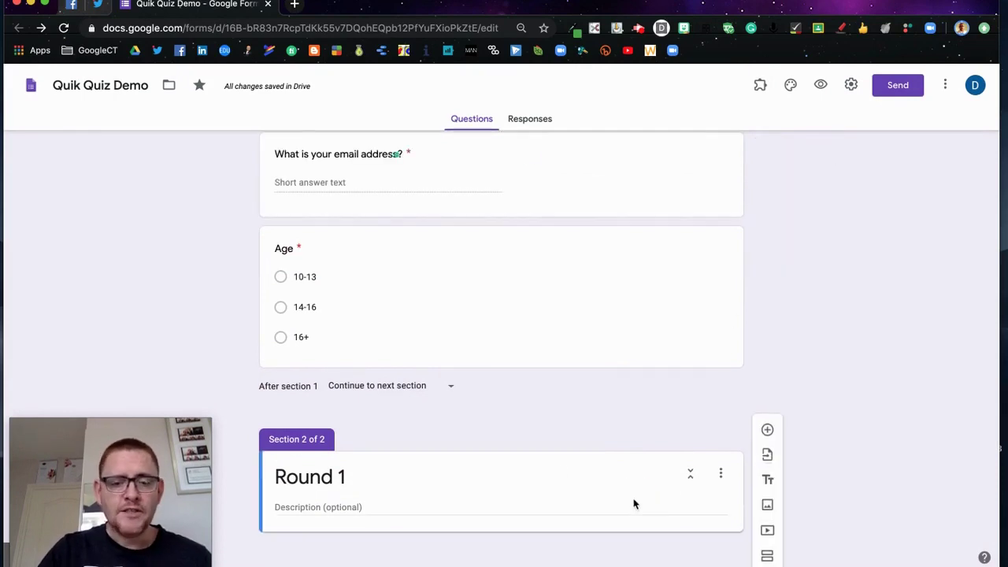
{"action": "left_click", "coordinate": [766, 430]}
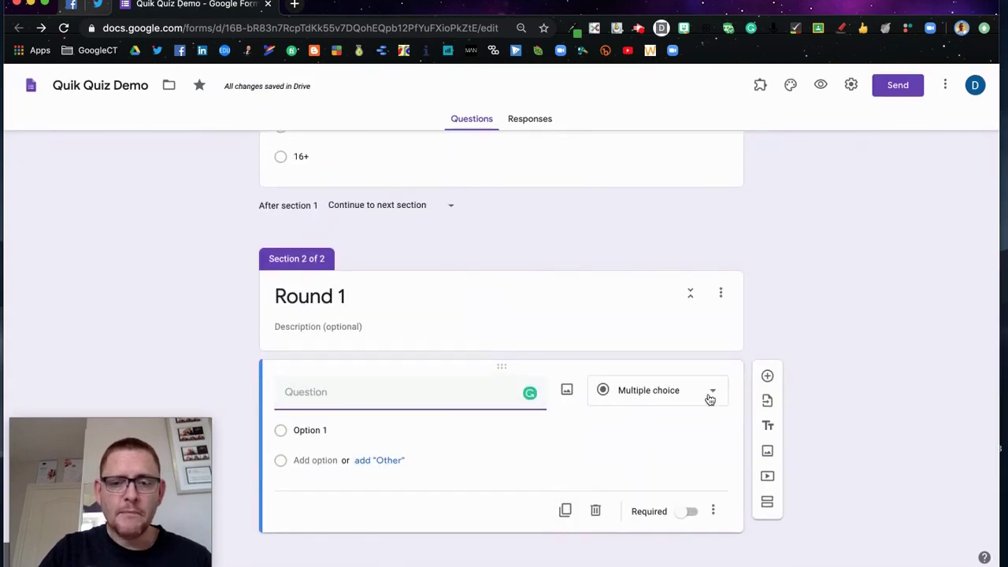
{"action": "type", "text": "What is thecaptial"}
{"action": "key", "text": "BackSpace"}
{"action": "key", "text": "BackSpace"}
{"action": "key", "text": "BackSpace"}
{"action": "key", "text": "BackSpace"}
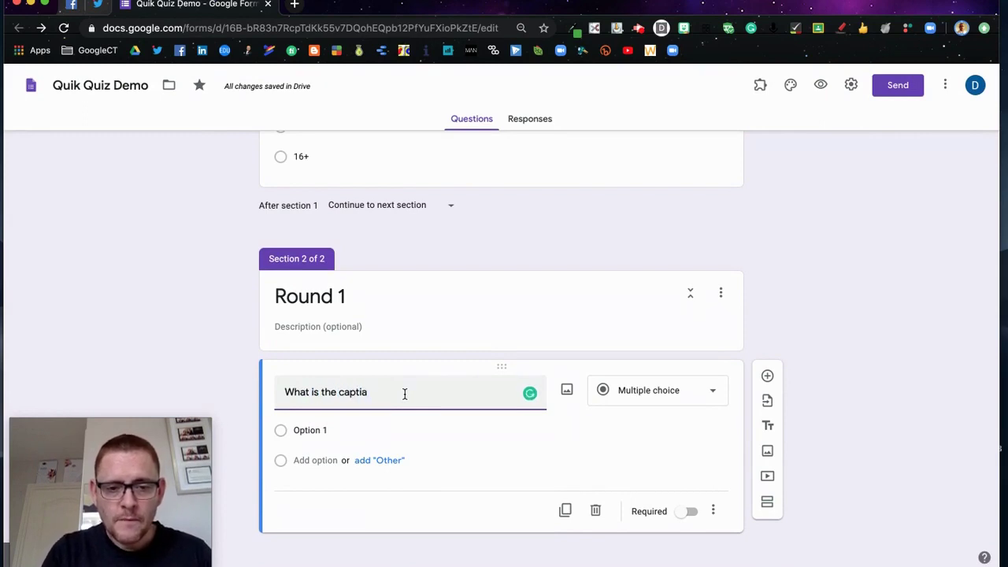
{"action": "type", "text": "ital of Peru?"}
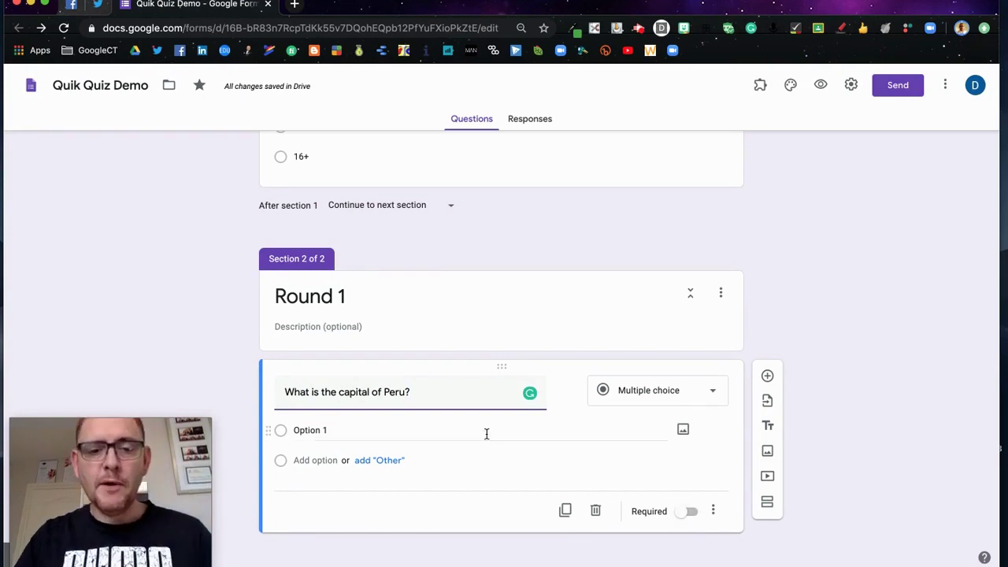
Set the first answer option of the Peru capital question to "Llama"
{"action": "left_click", "coordinate": [339, 430]}
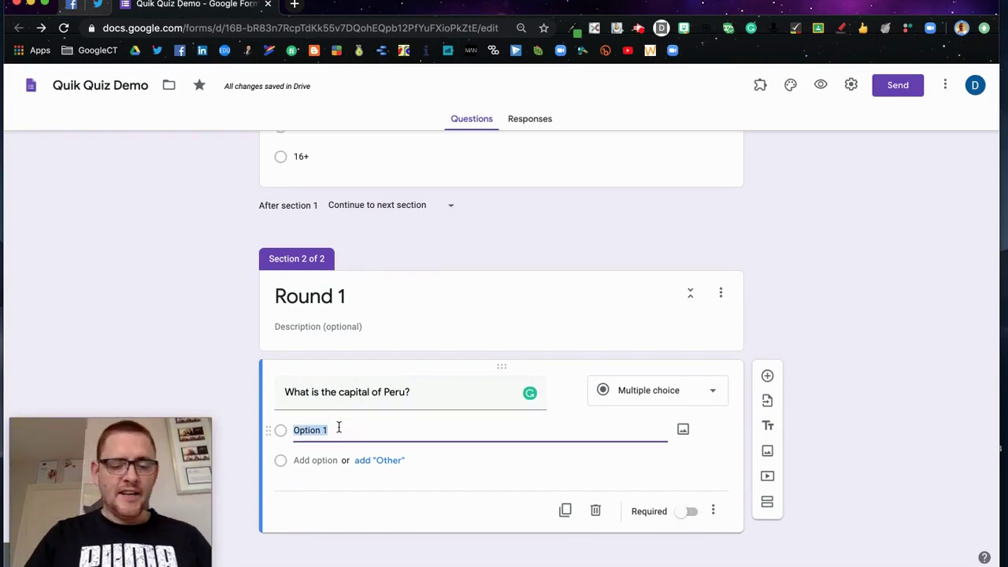
{"action": "type", "text": "LLama"}
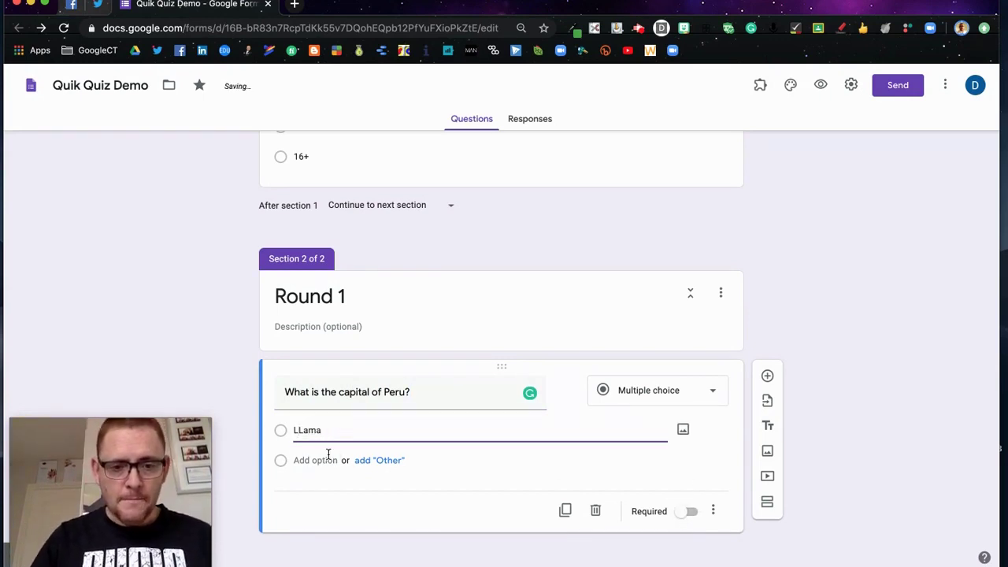
{"action": "key", "text": "BackSpace"}
{"action": "key", "text": "BackSpace"}
{"action": "key", "text": "BackSpace"}
{"action": "type", "text": "lama"}
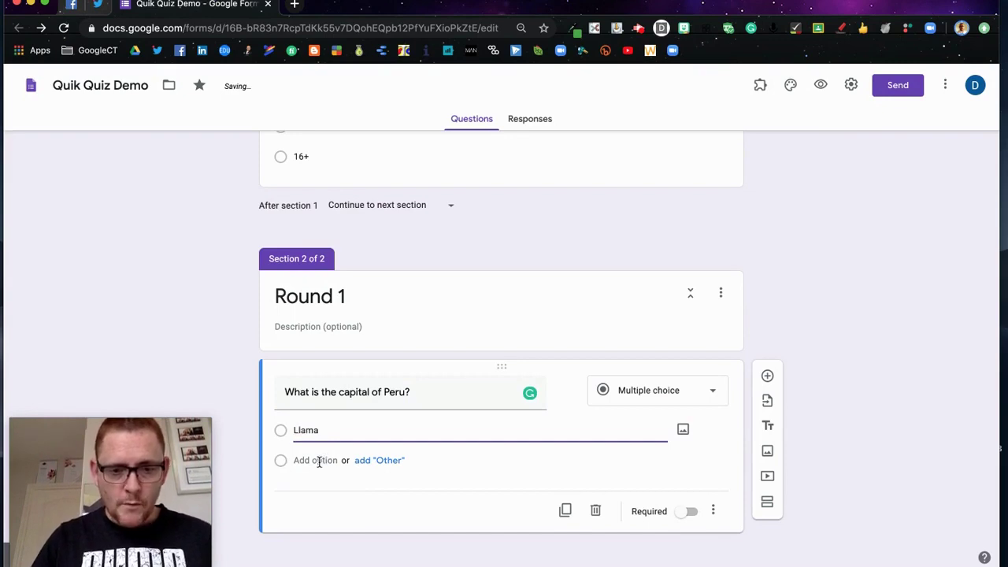
Add the answer options "Lima", "Luna" and "Lemon" to the Peru question and make it required
{"action": "left_click", "coordinate": [319, 461]}
{"action": "type", "text": "Lima"}
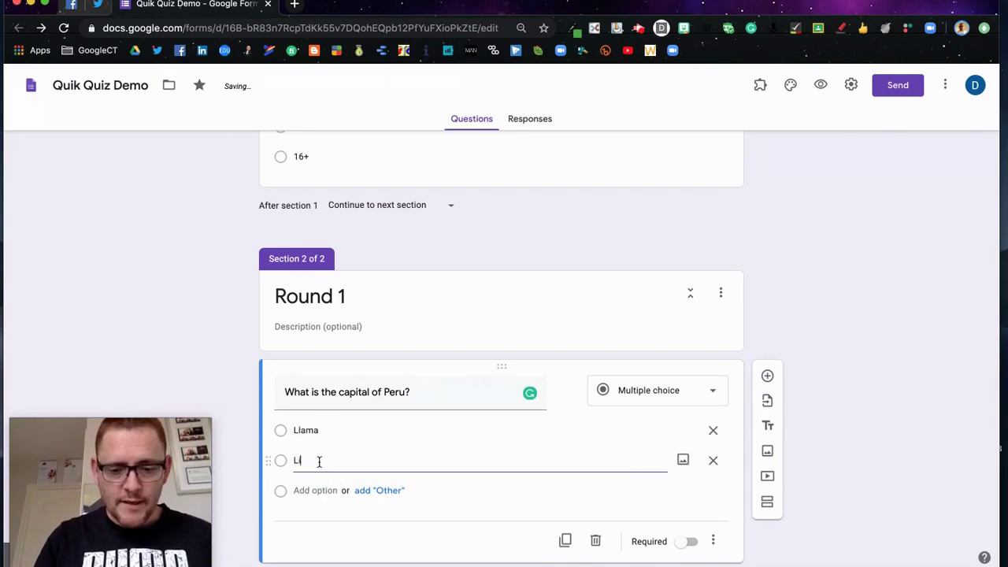
{"action": "left_click", "coordinate": [321, 489]}
{"action": "type", "text": "Luna"}
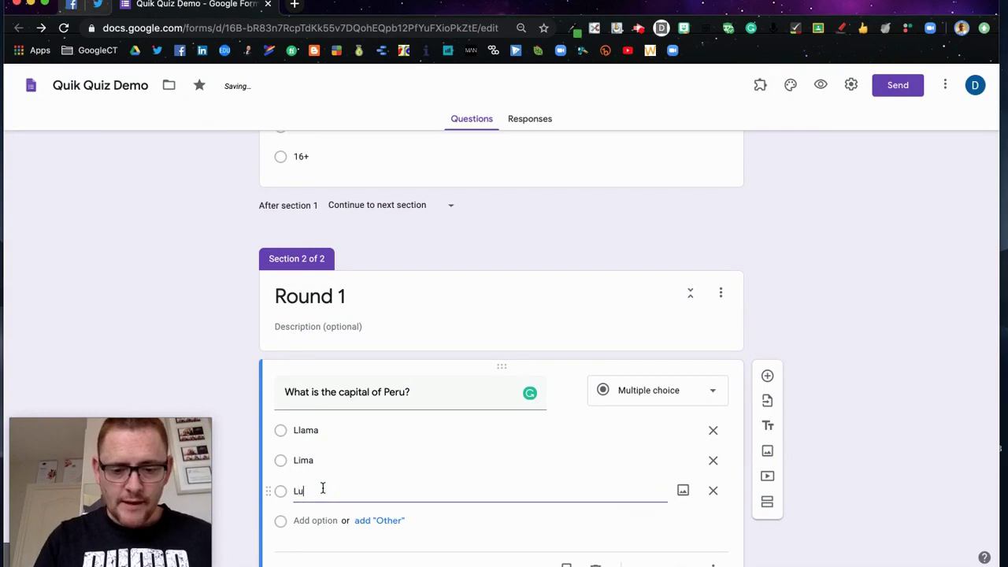
{"action": "left_click", "coordinate": [315, 520]}
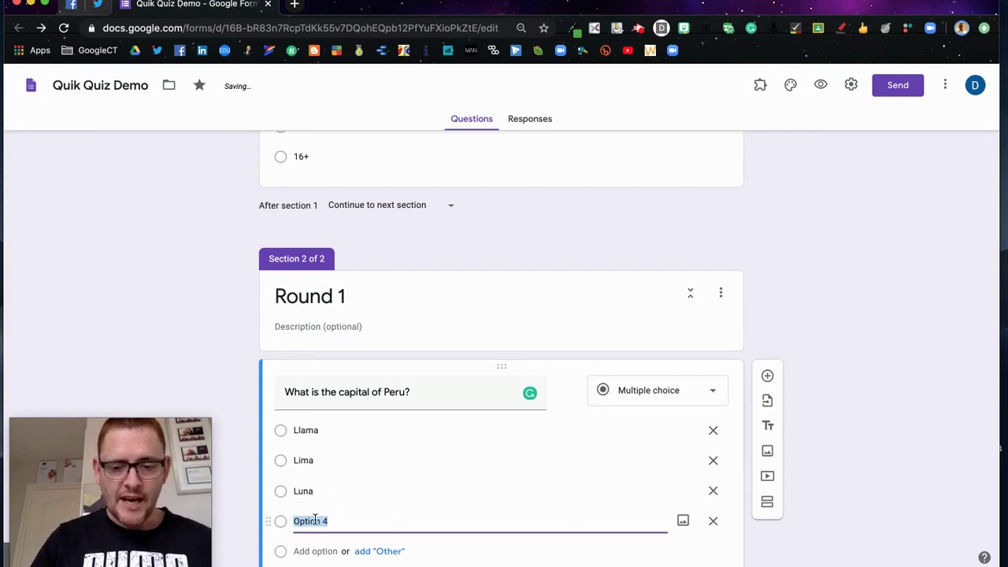
{"action": "type", "text": "Lemon"}
{"action": "scroll", "coordinate": [315, 521], "scroll_direction": "down", "scroll_amount": 2}
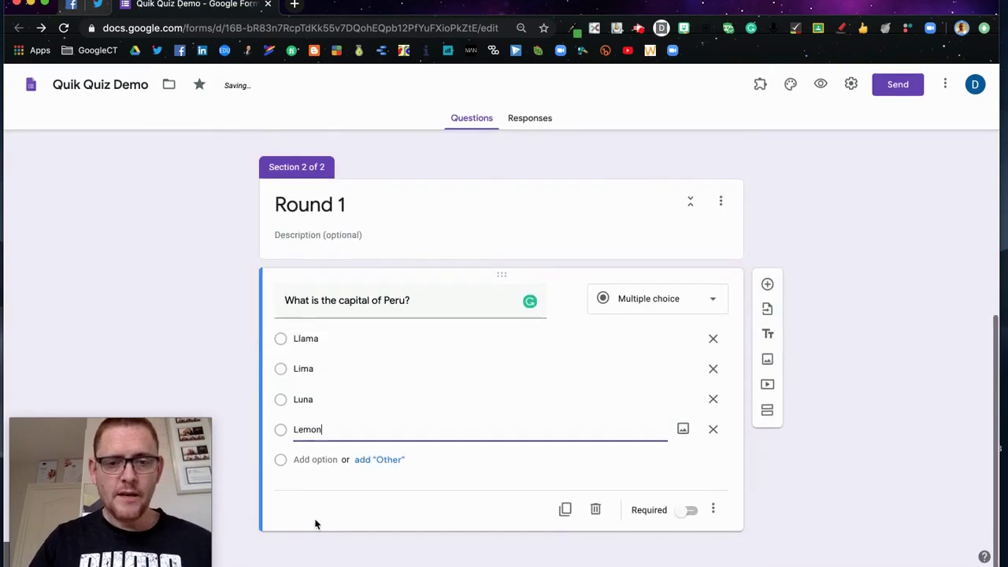
{"action": "left_click", "coordinate": [692, 512]}
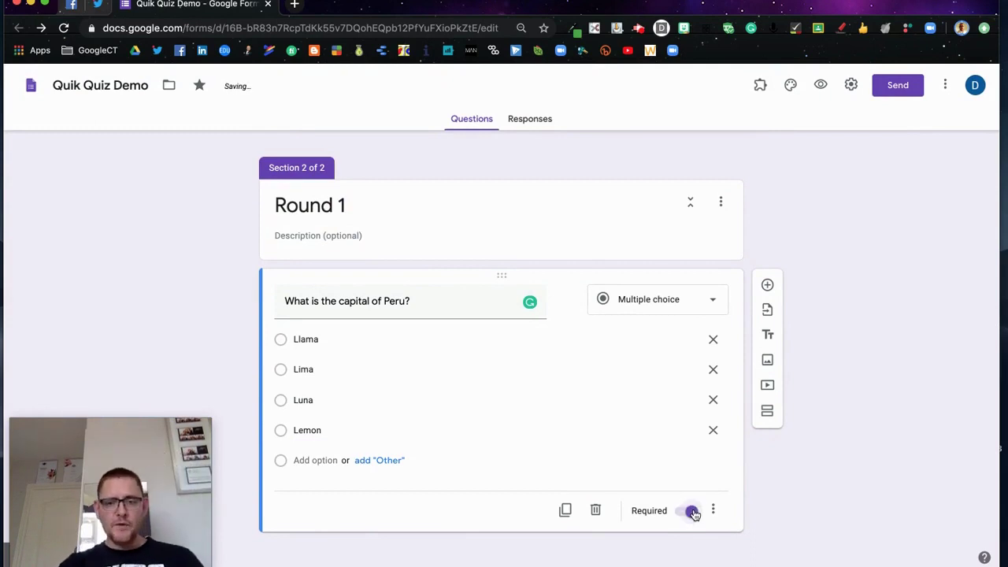
Add another multiple choice question to Round 1 with the title "Where would you find the Nile?"
{"action": "left_click", "coordinate": [767, 285]}
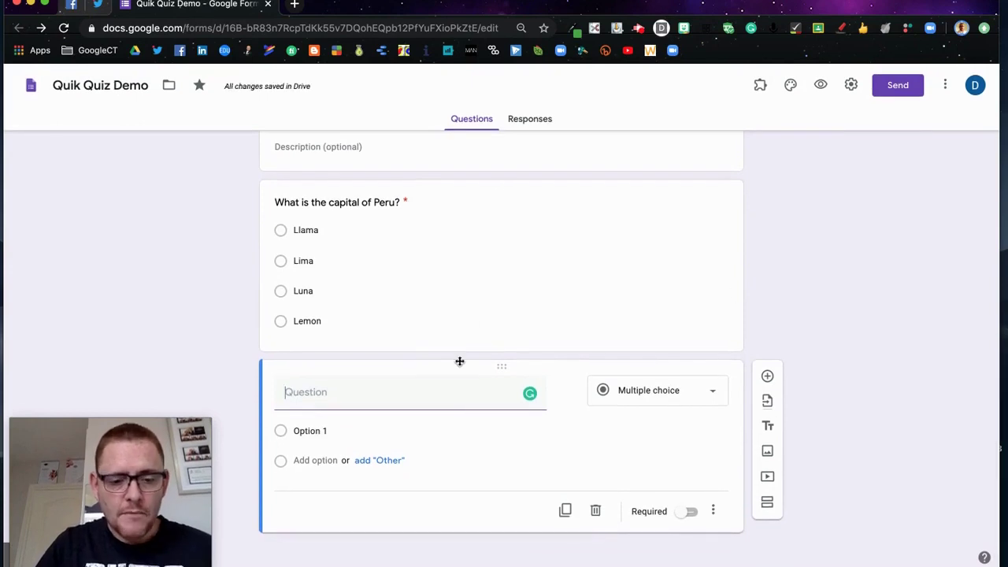
{"action": "type", "text": "Wh"}
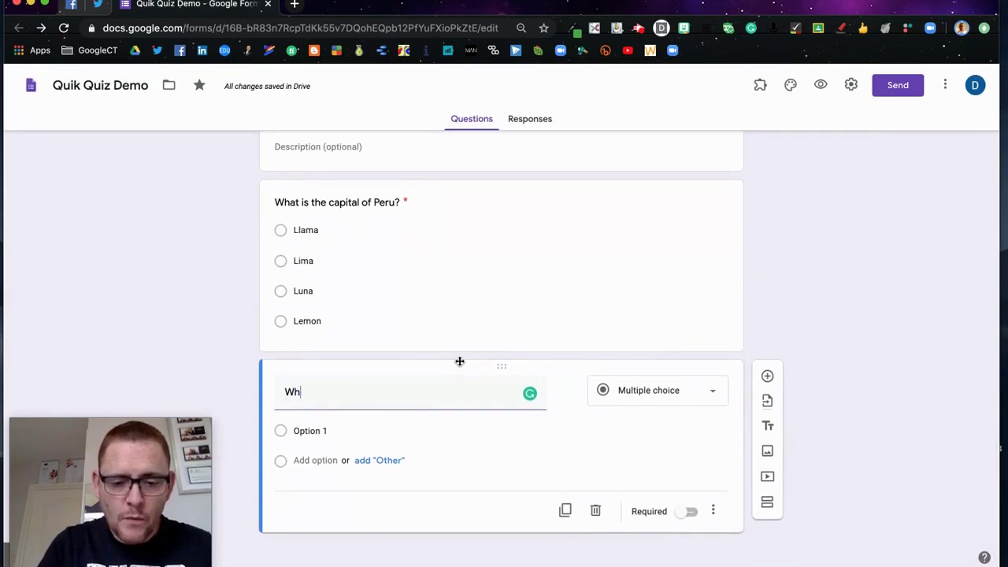
{"action": "type", "text": "ere would you find the Nile?"}
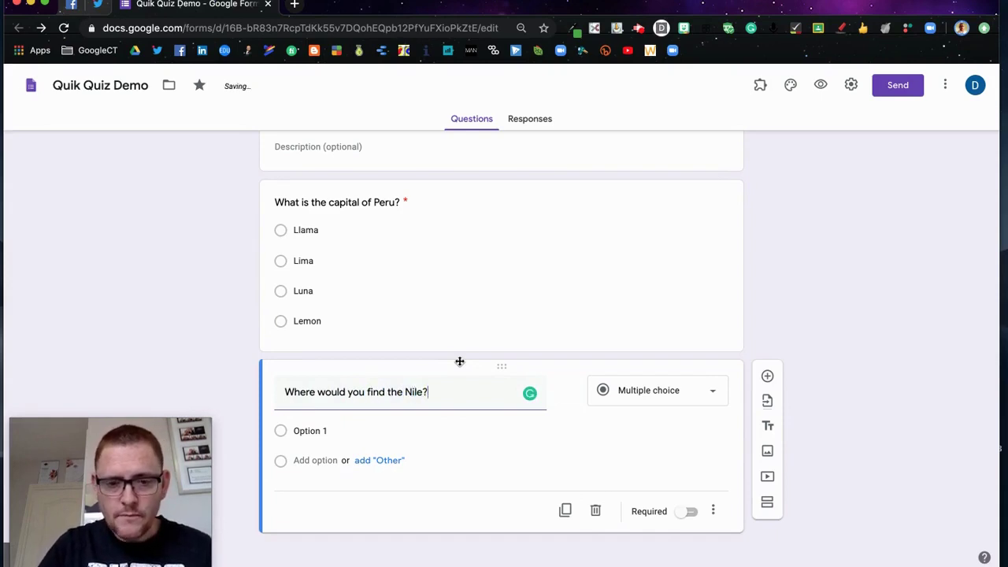
Give the Nile question the answer options "Europe", "South America", "Africa" and "Antartica", and make it required
{"action": "left_click", "coordinate": [338, 430]}
{"action": "type", "text": "Europe"}
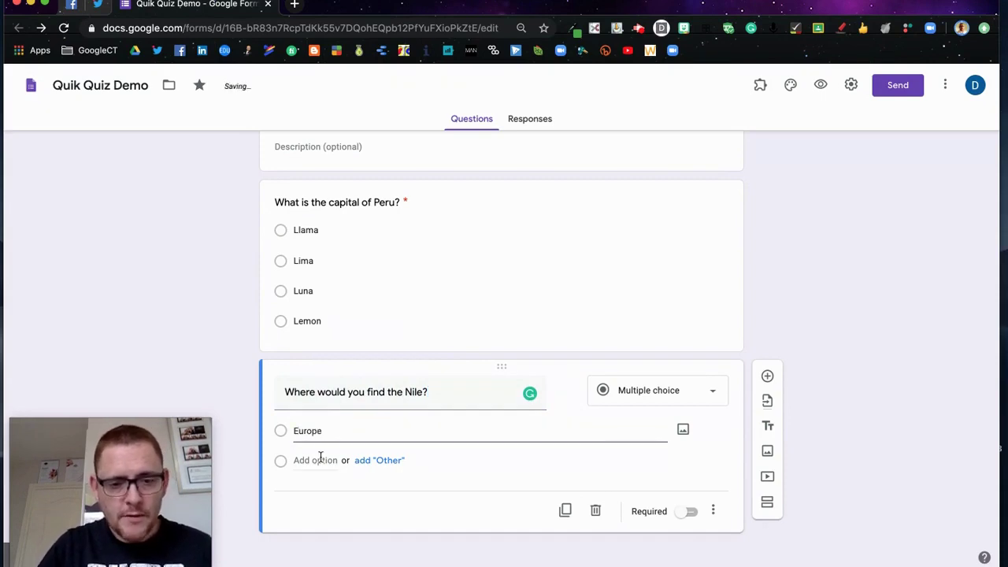
{"action": "left_click", "coordinate": [321, 460]}
{"action": "type", "text": "South America"}
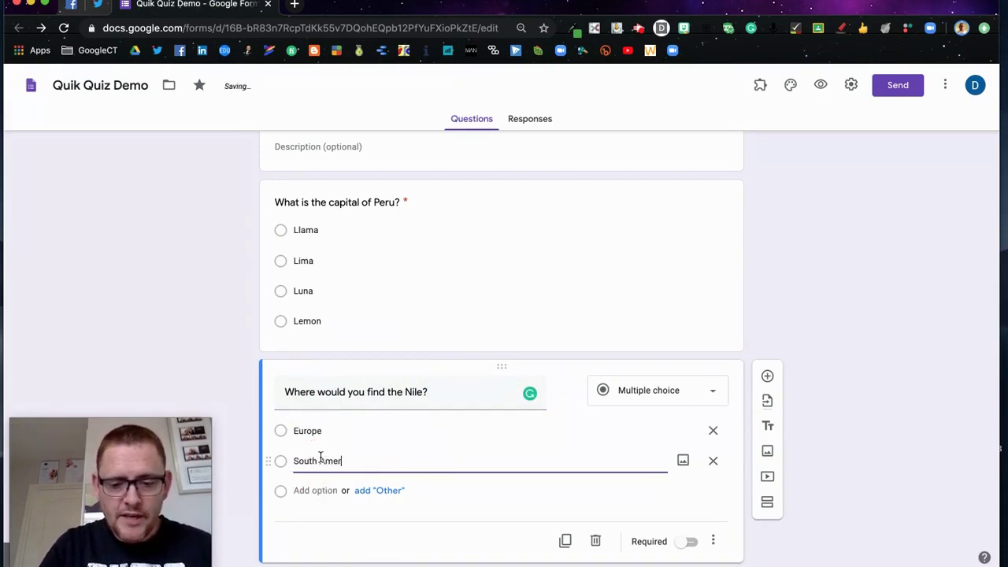
{"action": "left_click", "coordinate": [308, 488]}
{"action": "type", "text": "Africa"}
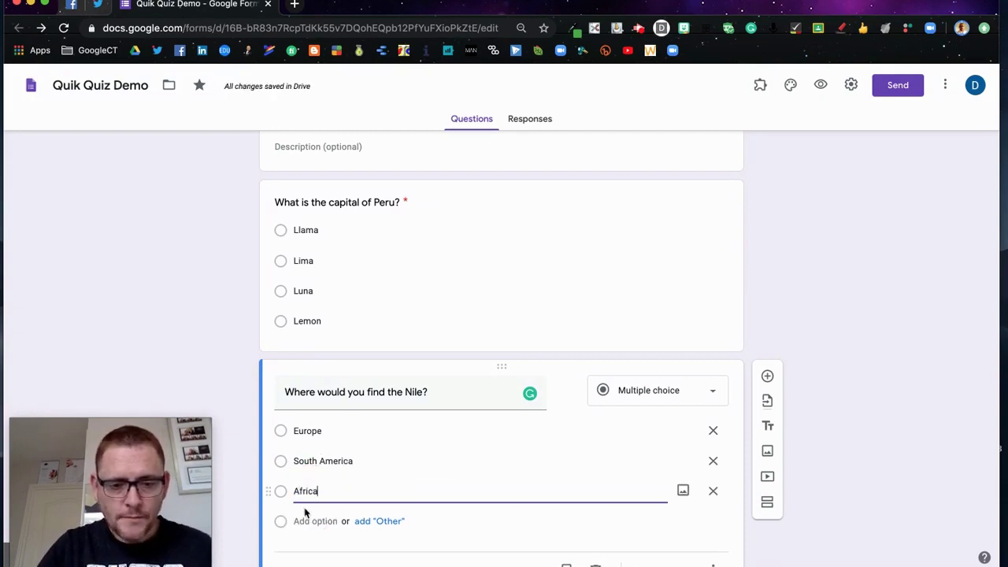
{"action": "left_click", "coordinate": [308, 520]}
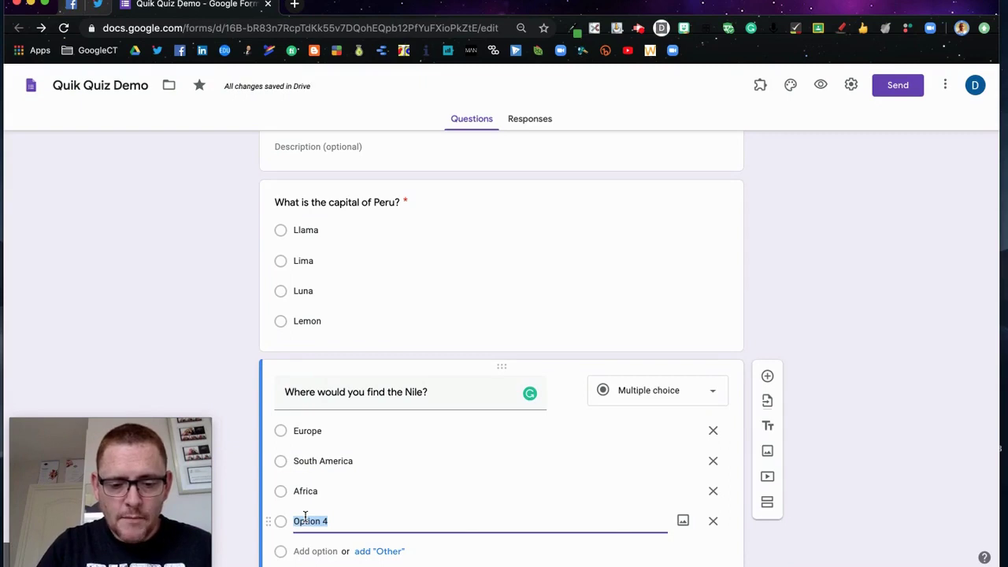
{"action": "type", "text": "Antartica"}
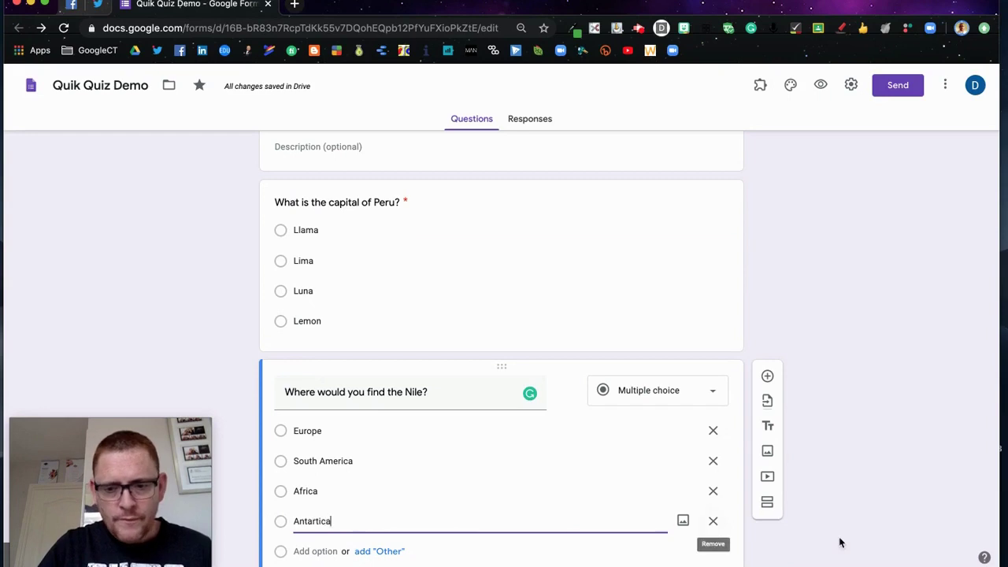
{"action": "scroll", "coordinate": [840, 541], "scroll_direction": "down", "scroll_amount": 2}
{"action": "left_click", "coordinate": [693, 513]}
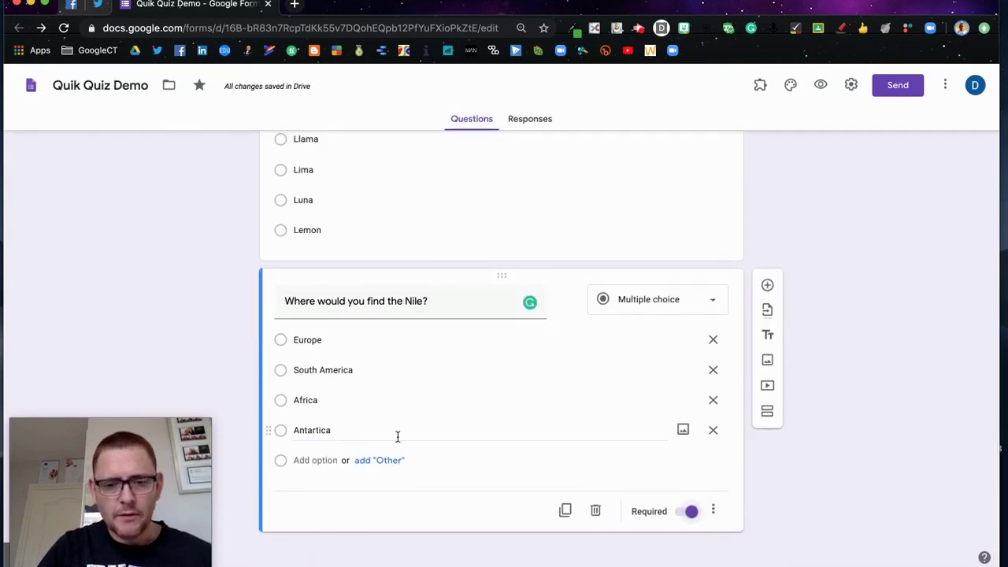
Add a new section after the Nile question and title it "Round 2"
{"action": "scroll", "coordinate": [675, 488], "scroll_direction": "up", "scroll_amount": 2}
{"action": "scroll", "coordinate": [677, 479], "scroll_direction": "down", "scroll_amount": 2}
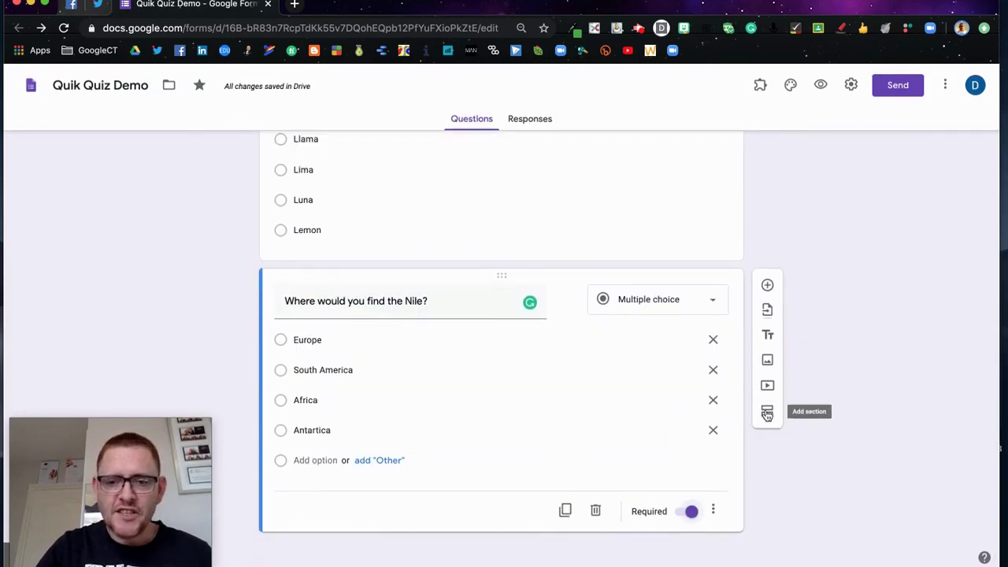
{"action": "scroll", "coordinate": [465, 313], "scroll_direction": "up", "scroll_amount": 3}
{"action": "scroll", "coordinate": [466, 315], "scroll_direction": "down", "scroll_amount": 3}
{"action": "left_click", "coordinate": [767, 410]}
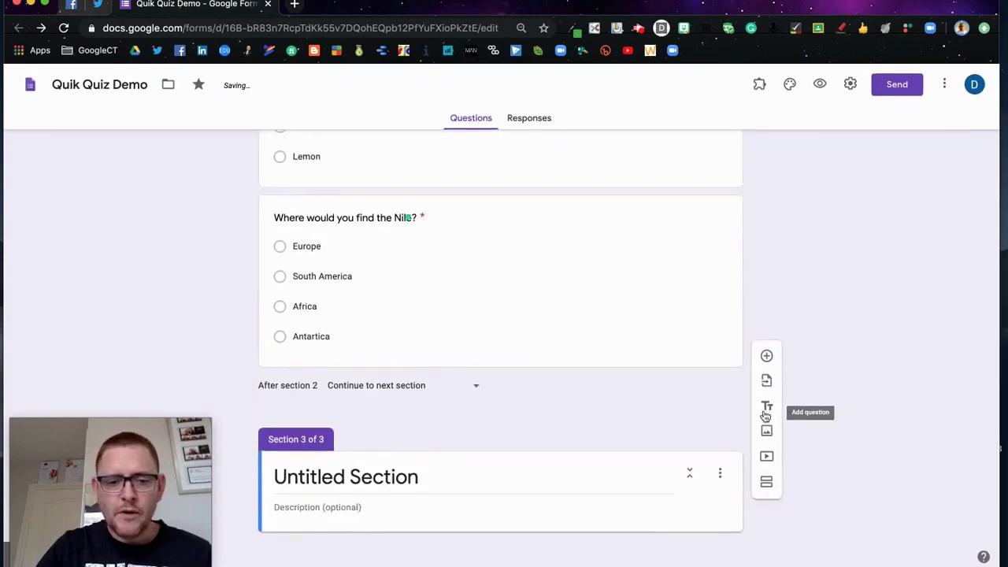
{"action": "scroll", "coordinate": [450, 513], "scroll_direction": "up", "scroll_amount": 5}
{"action": "scroll", "coordinate": [452, 515], "scroll_direction": "down", "scroll_amount": 5}
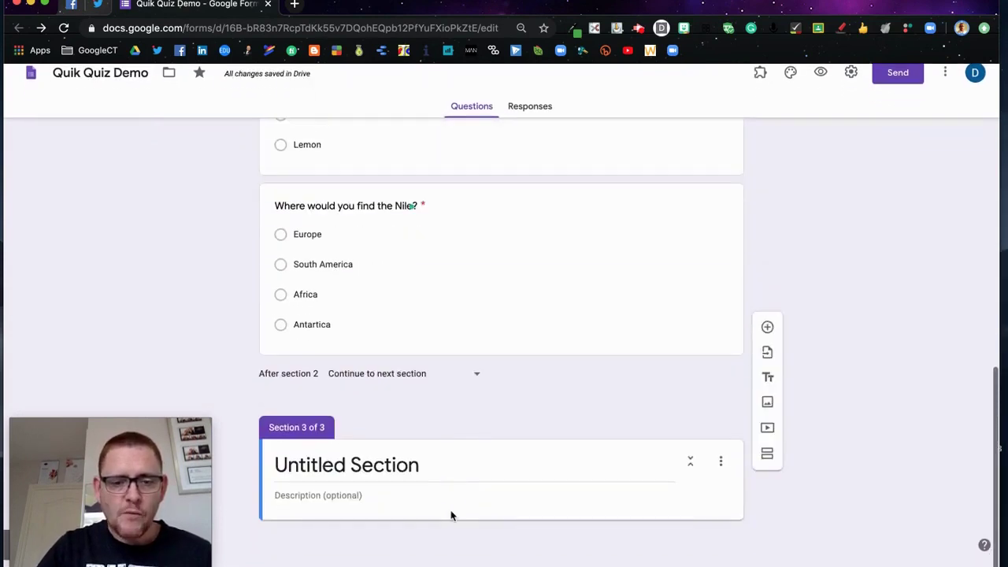
{"action": "left_click", "coordinate": [413, 486]}
{"action": "type", "text": "Round"}
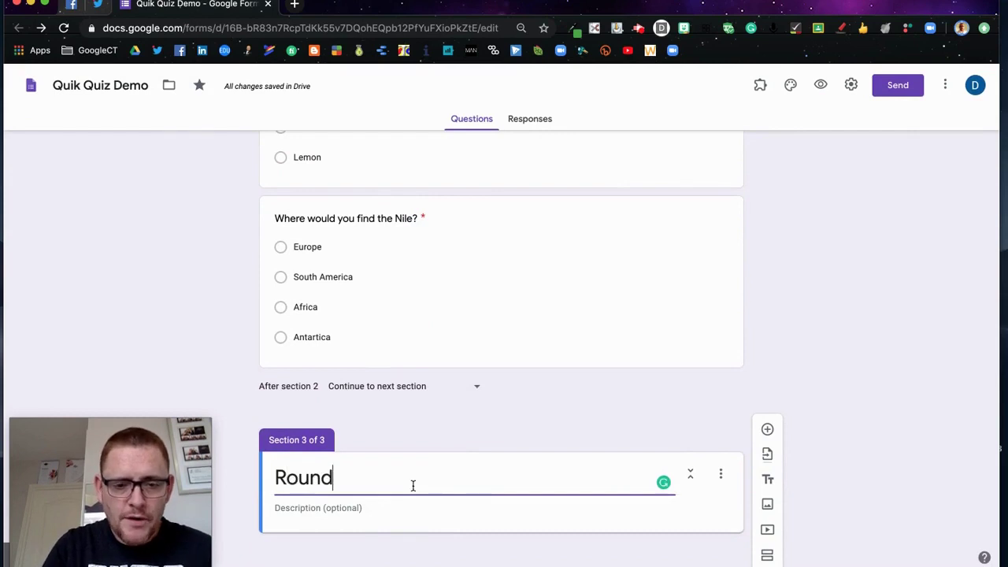
{"action": "type", "text": " 2"}
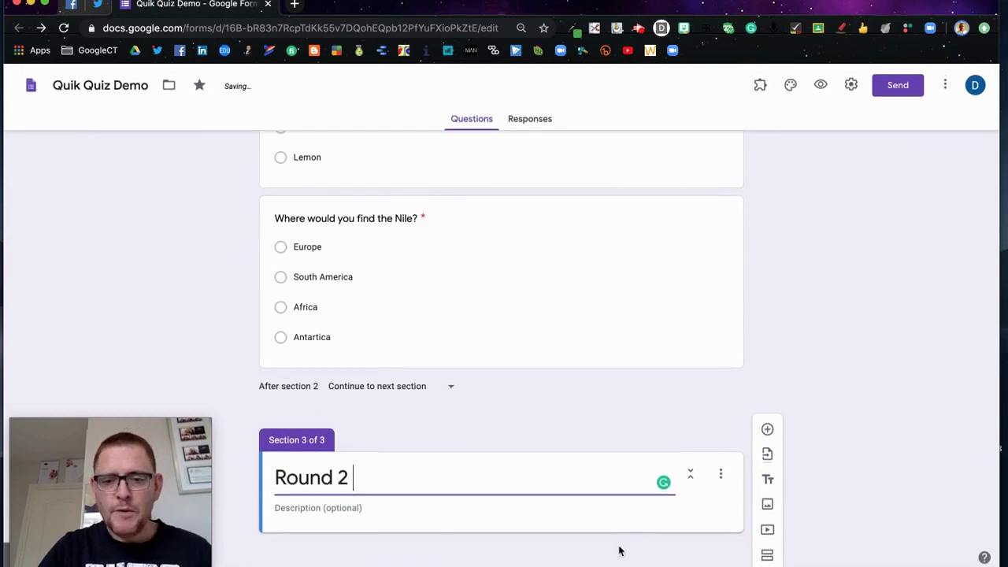
Search YouTube for "roxette" and insert the "Roxette - Listen To Your Heart (Official Music Video)" video into Round 2
{"action": "left_click", "coordinate": [765, 530]}
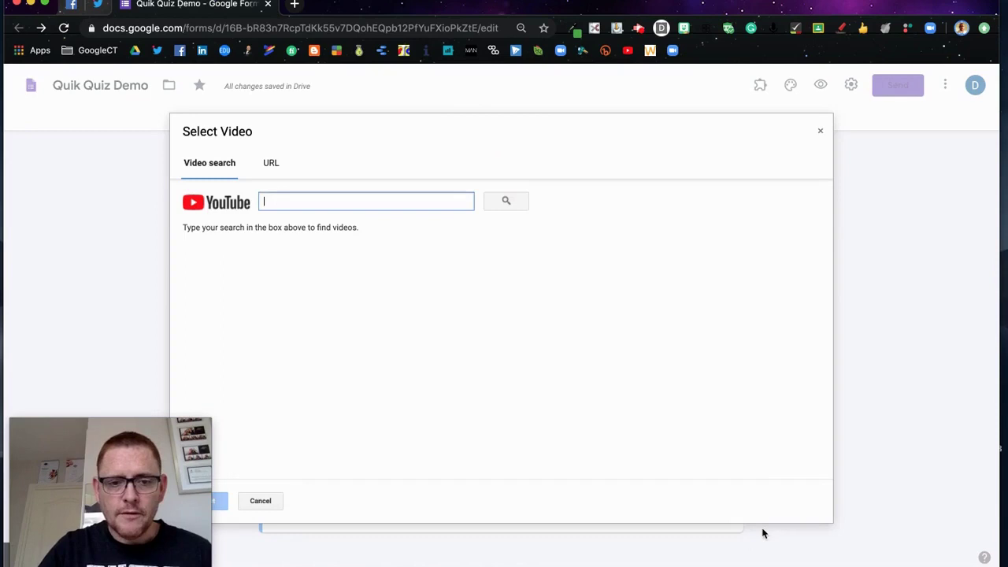
{"action": "left_click", "coordinate": [345, 200]}
{"action": "type", "text": "r"}
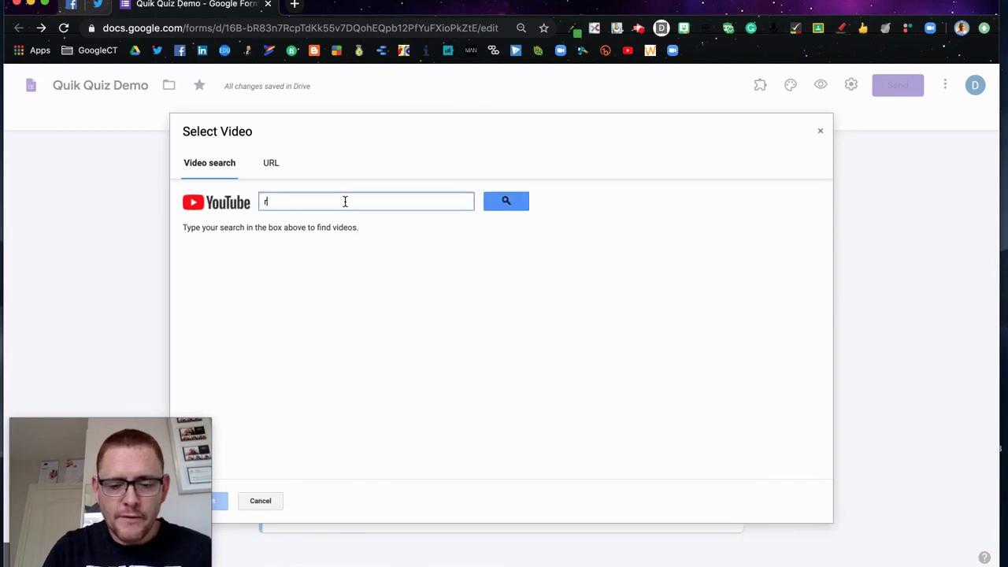
{"action": "key", "text": "Return"}
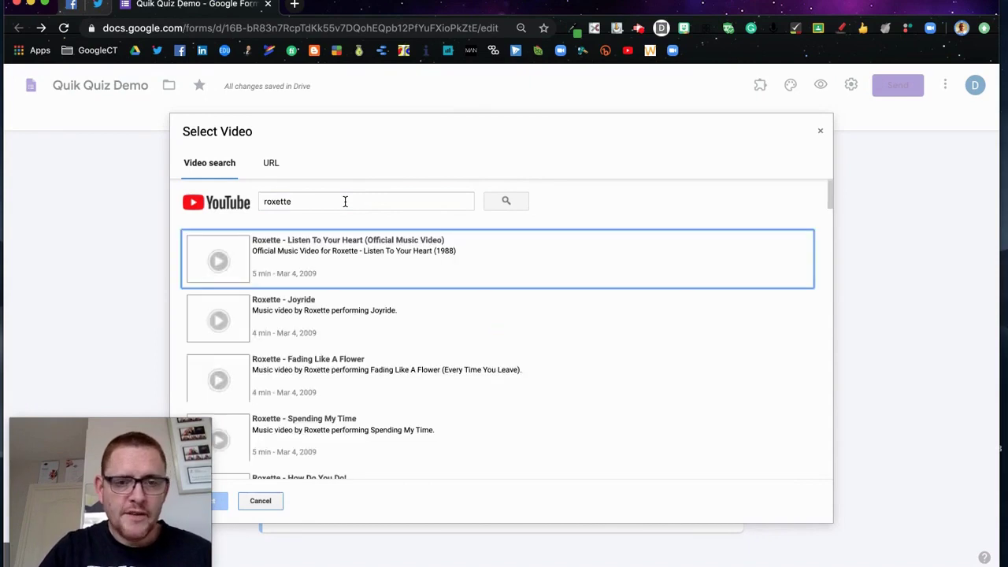
{"action": "double_click", "coordinate": [282, 262]}
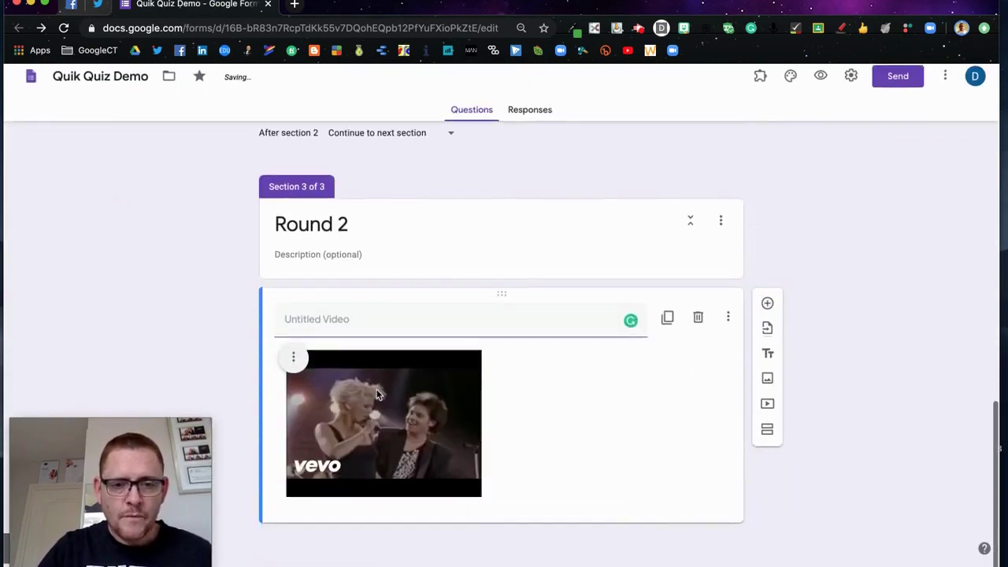
Title the inserted video "Watch this and answer the questions that follow"
{"action": "left_click", "coordinate": [336, 327]}
{"action": "type", "text": "Watch this and answe"}
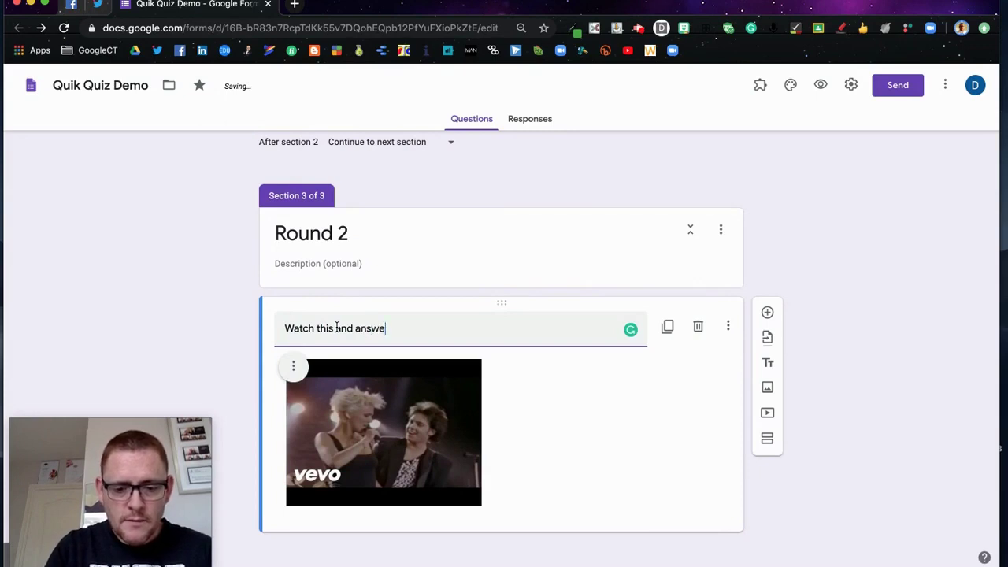
{"action": "type", "text": "r the questions "}
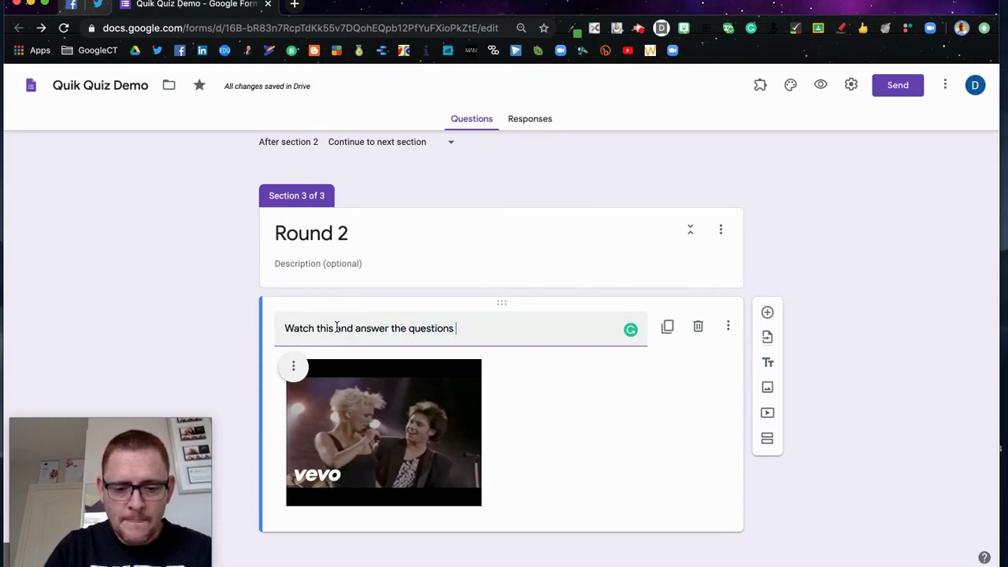
{"action": "type", "text": "that follow"}
{"action": "left_click", "coordinate": [578, 459]}
Add a question below the video with the title "What should you listen to?"
{"action": "left_click", "coordinate": [771, 313]}
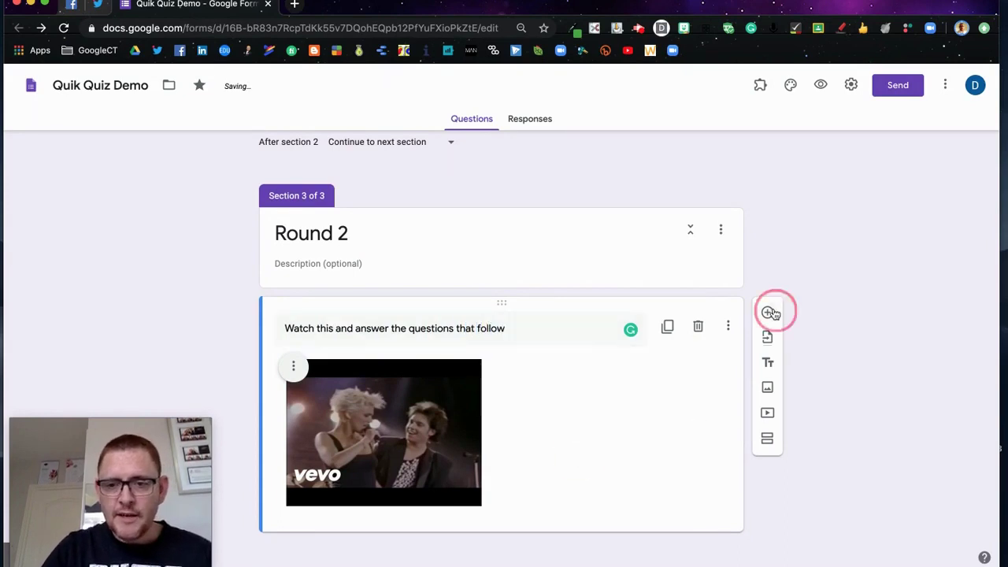
{"action": "left_click", "coordinate": [473, 396]}
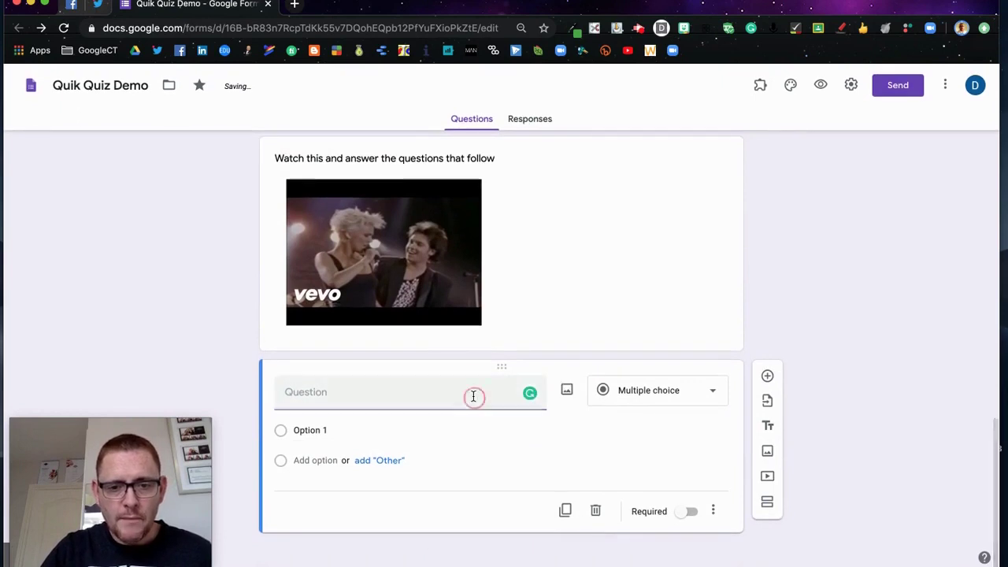
{"action": "left_click", "coordinate": [387, 397]}
{"action": "type", "text": "What sh"}
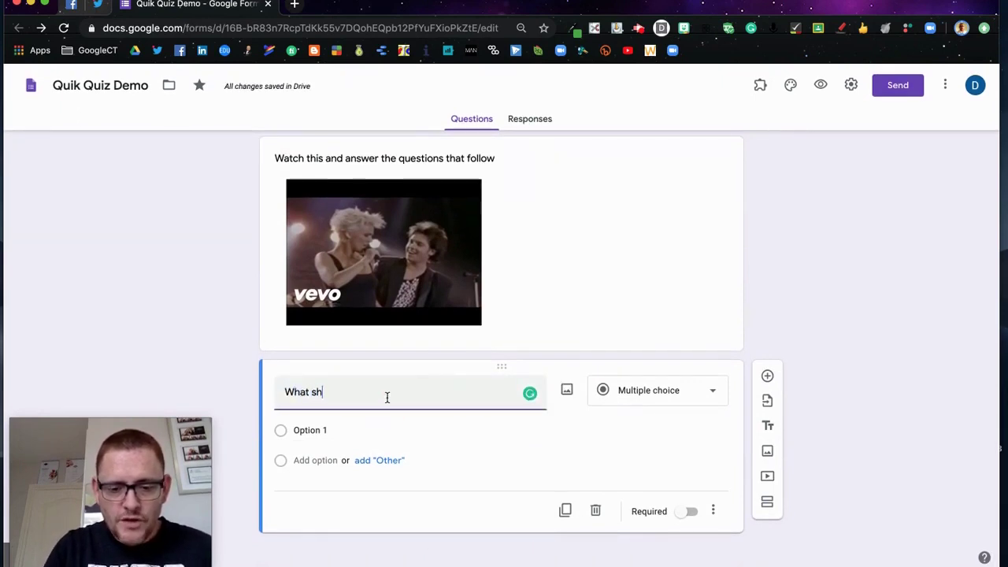
{"action": "type", "text": "ould you listen to?"}
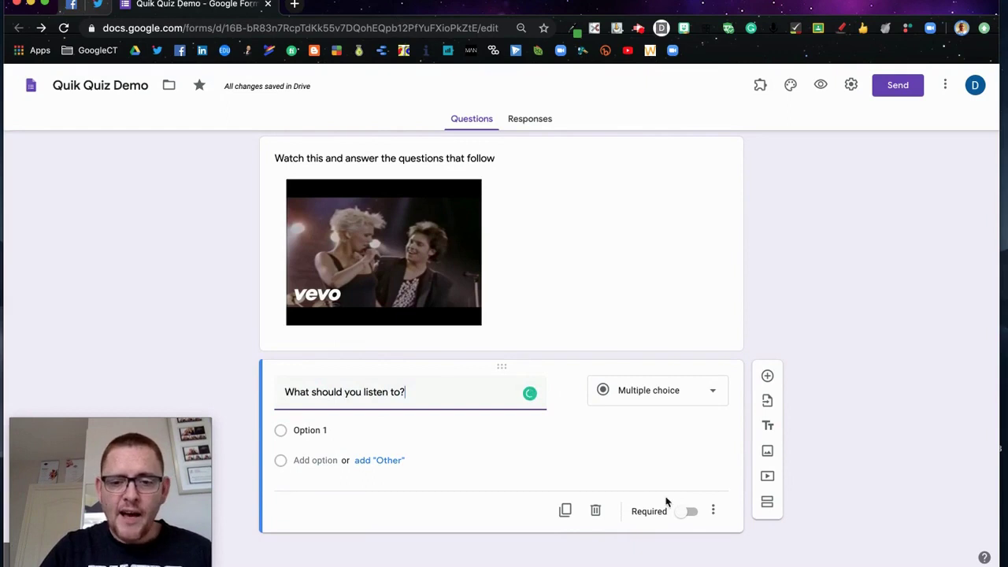
Change the "What should you listen to?" question to the Short answer type and make it required
{"action": "left_click", "coordinate": [712, 391]}
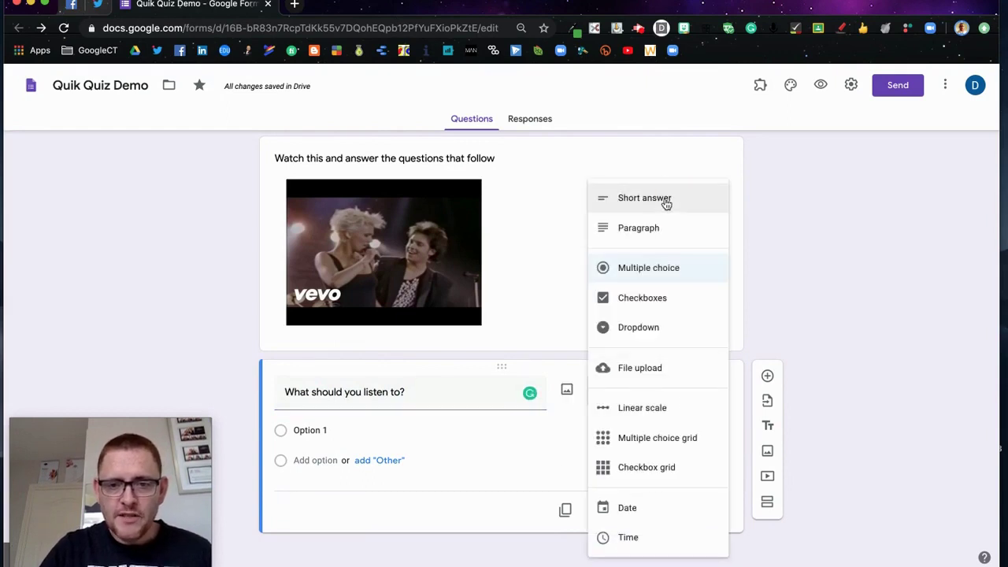
{"action": "left_click", "coordinate": [665, 201]}
{"action": "left_click", "coordinate": [691, 514]}
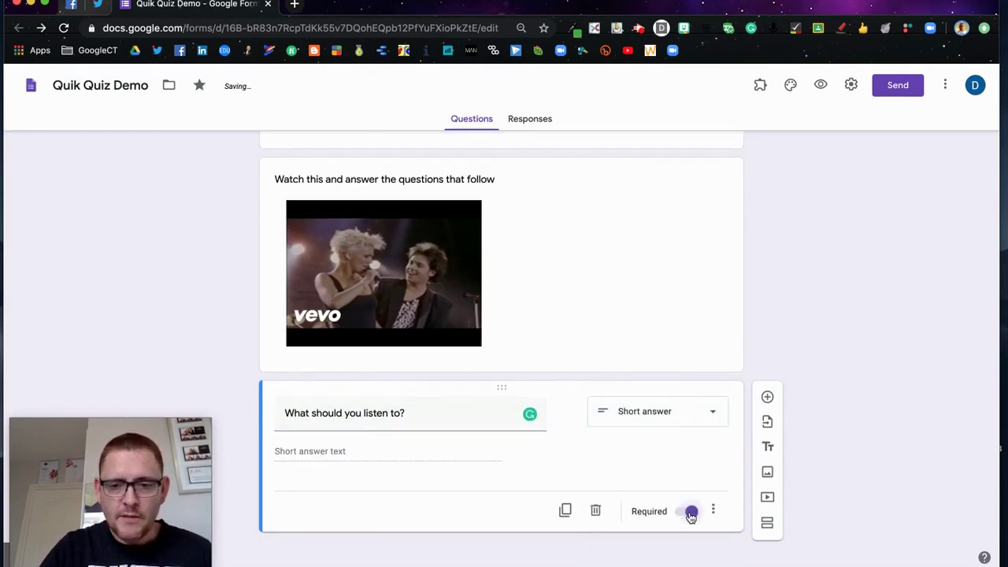
Add response validation to the "What should you listen to?" question, using a regular expression that the answer matches
{"action": "left_click", "coordinate": [713, 510]}
{"action": "left_click", "coordinate": [755, 549]}
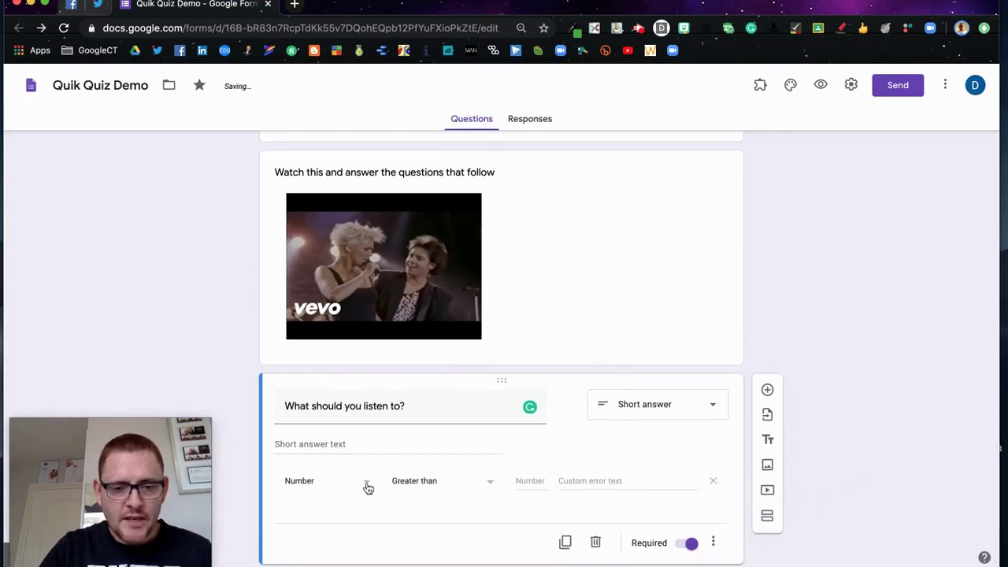
{"action": "left_click", "coordinate": [367, 483]}
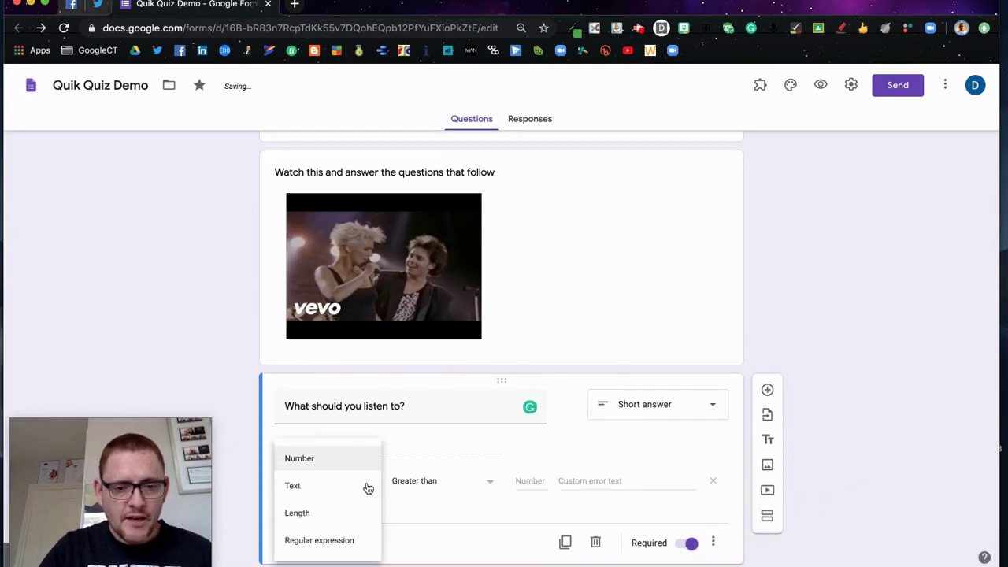
{"action": "left_click", "coordinate": [326, 542]}
{"action": "left_click", "coordinate": [461, 482]}
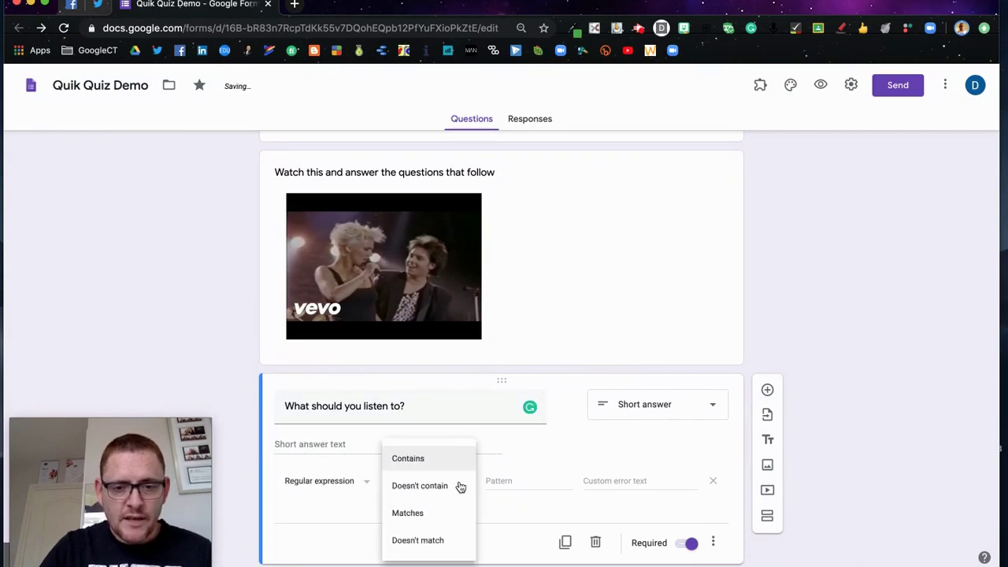
{"action": "left_click", "coordinate": [416, 512]}
Set the validation pattern to "your heart" and the custom error text to "incorrect (4,5)"
{"action": "left_click", "coordinate": [506, 482]}
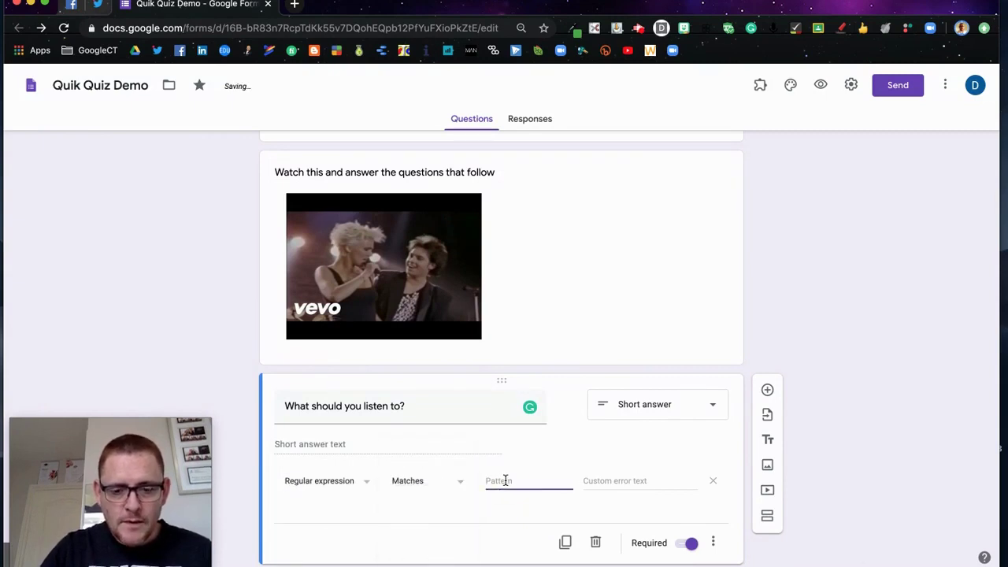
{"action": "type", "text": "your heart"}
{"action": "left_click", "coordinate": [593, 482]}
{"action": "type", "text": "incorrect (4,5"}
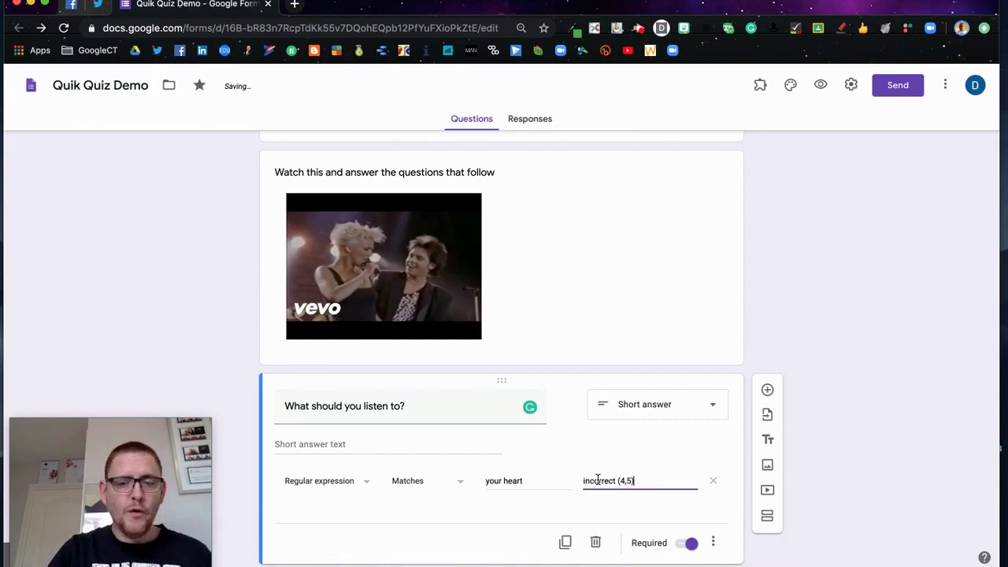
{"action": "scroll", "coordinate": [597, 480], "scroll_direction": "down", "scroll_amount": 1}
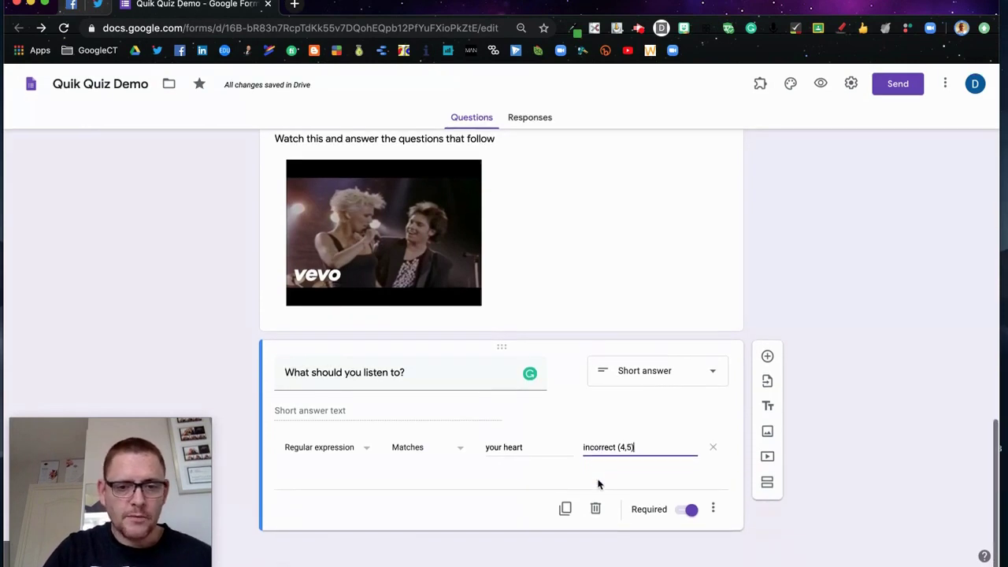
{"action": "left_click", "coordinate": [756, 535]}
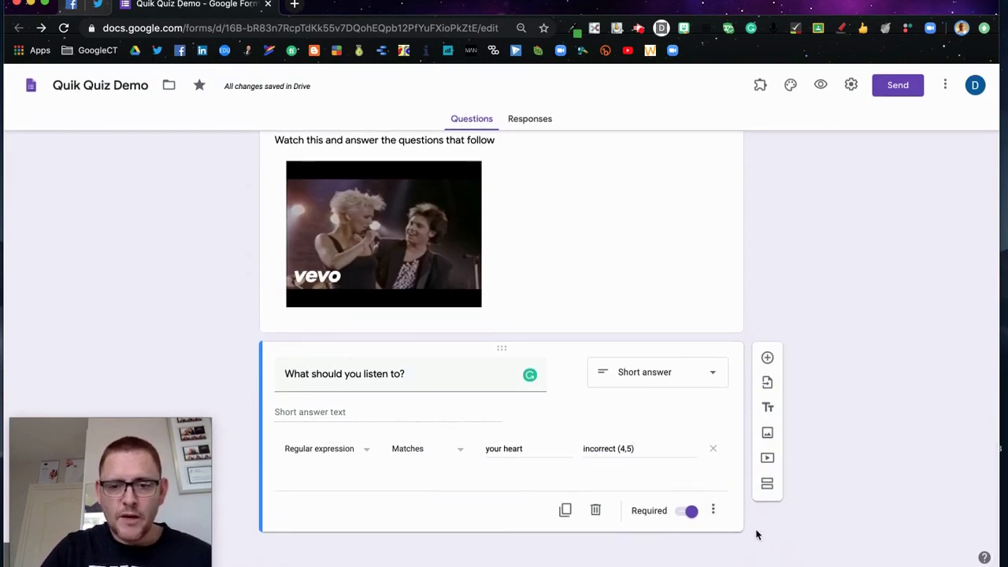
Add a new section after the "What should you listen to?" question and title it "Picture round"
{"action": "scroll", "coordinate": [756, 535], "scroll_direction": "up", "scroll_amount": 3}
{"action": "scroll", "coordinate": [757, 535], "scroll_direction": "down", "scroll_amount": 3}
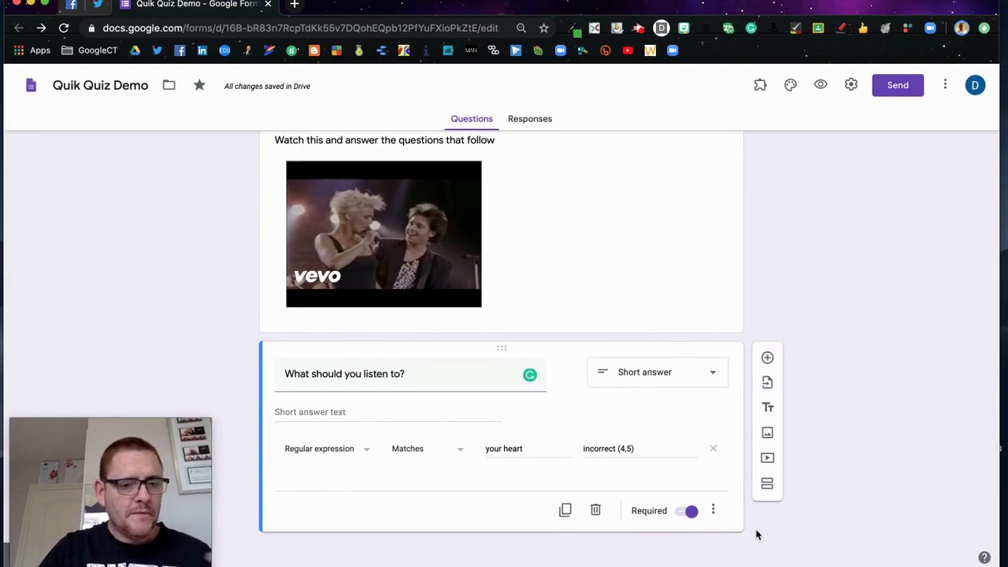
{"action": "left_click", "coordinate": [767, 486]}
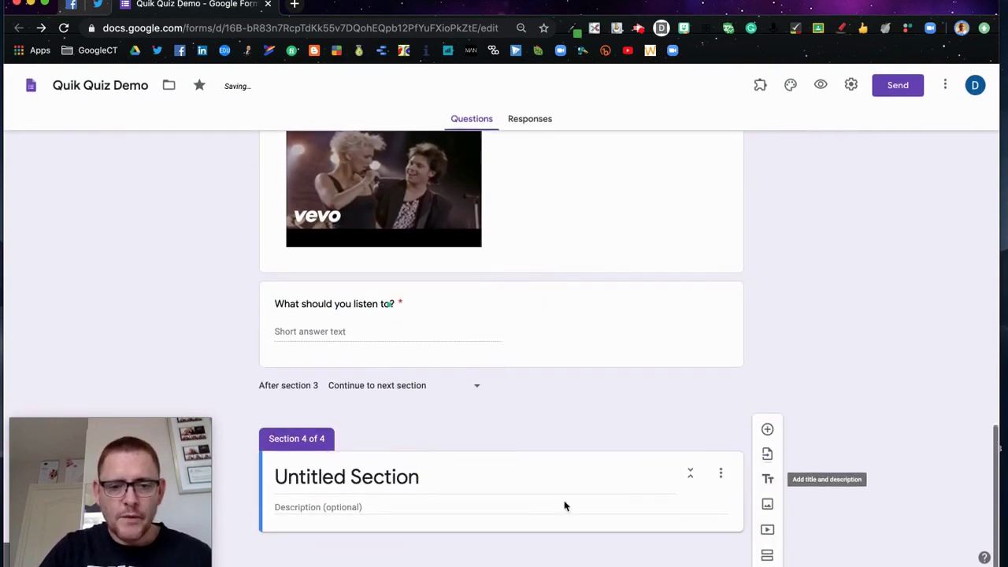
{"action": "left_click", "coordinate": [470, 477]}
{"action": "type", "text": "Pic"}
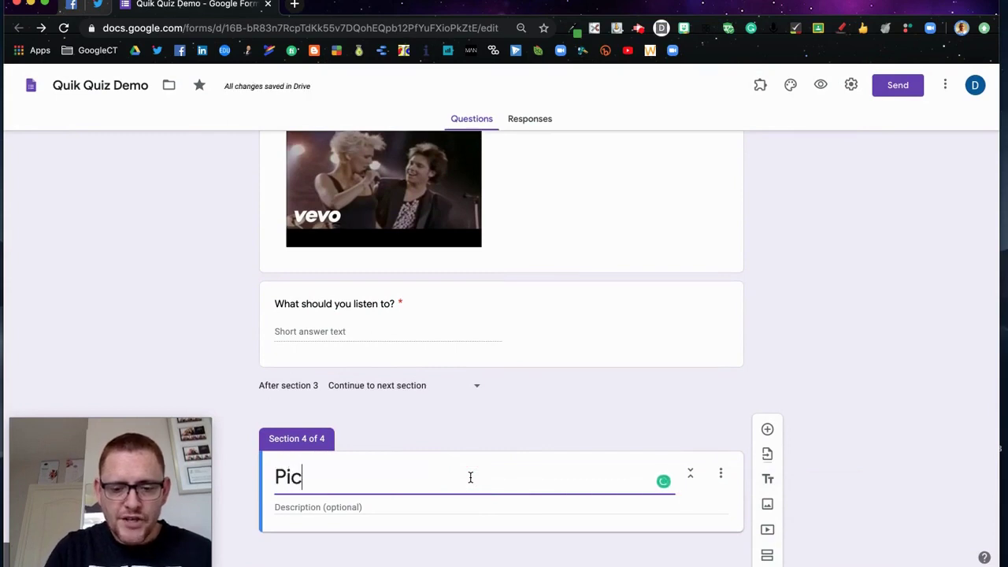
{"action": "type", "text": "ture round"}
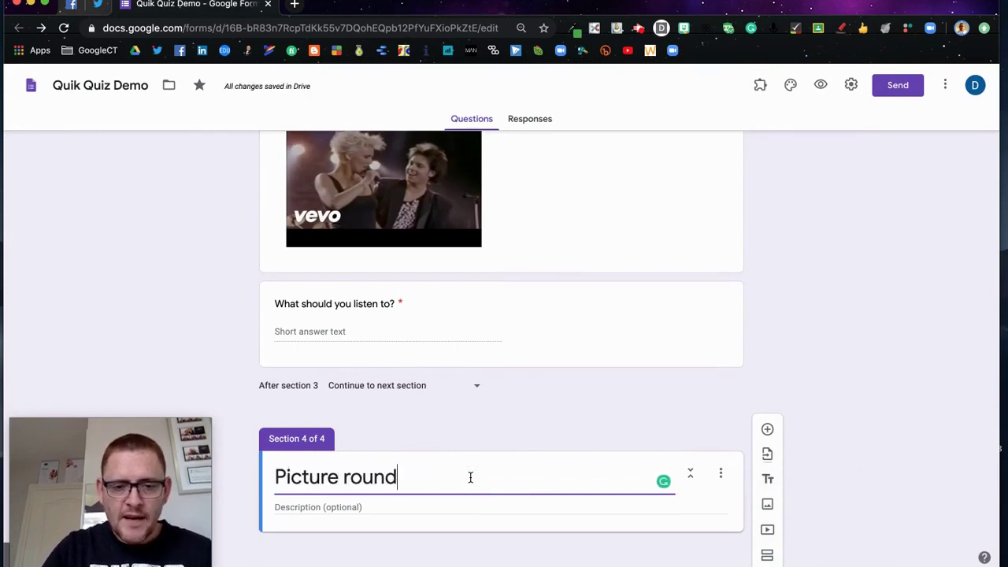
Search Google Images for "airplane" and insert the British Airways plane picture into the Picture round section
{"action": "left_click", "coordinate": [768, 504]}
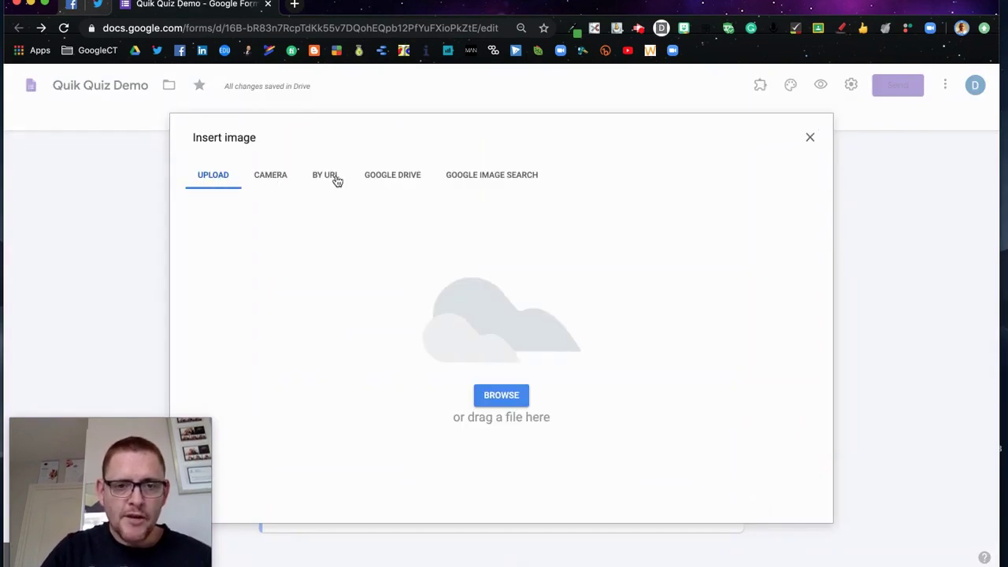
{"action": "left_click", "coordinate": [508, 175]}
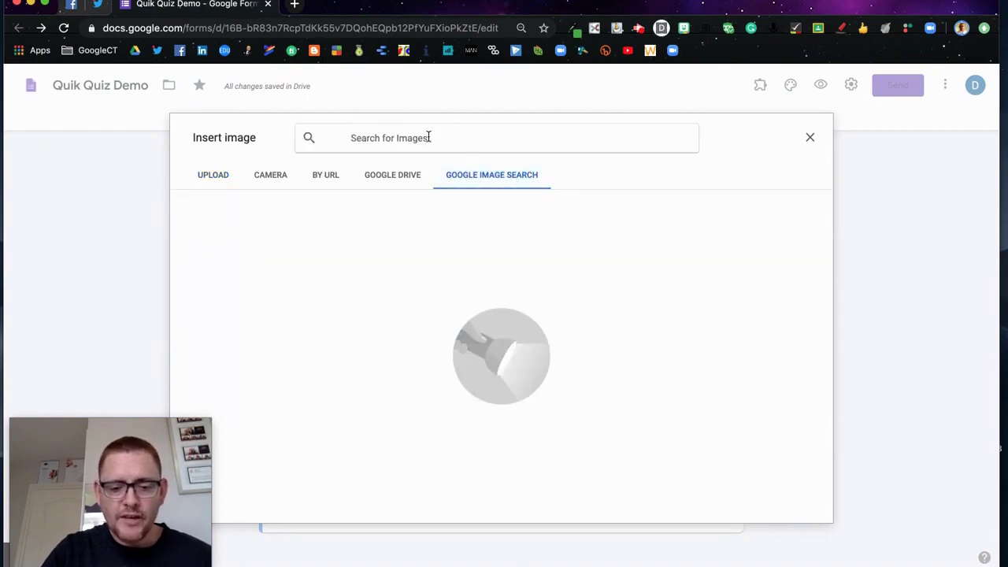
{"action": "type", "text": "airplane"}
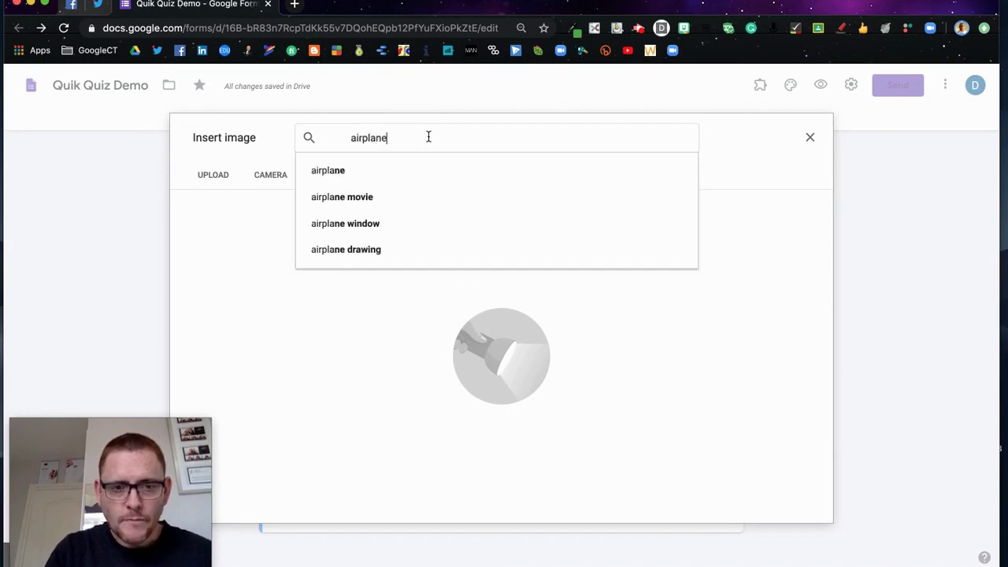
{"action": "key", "text": "Return"}
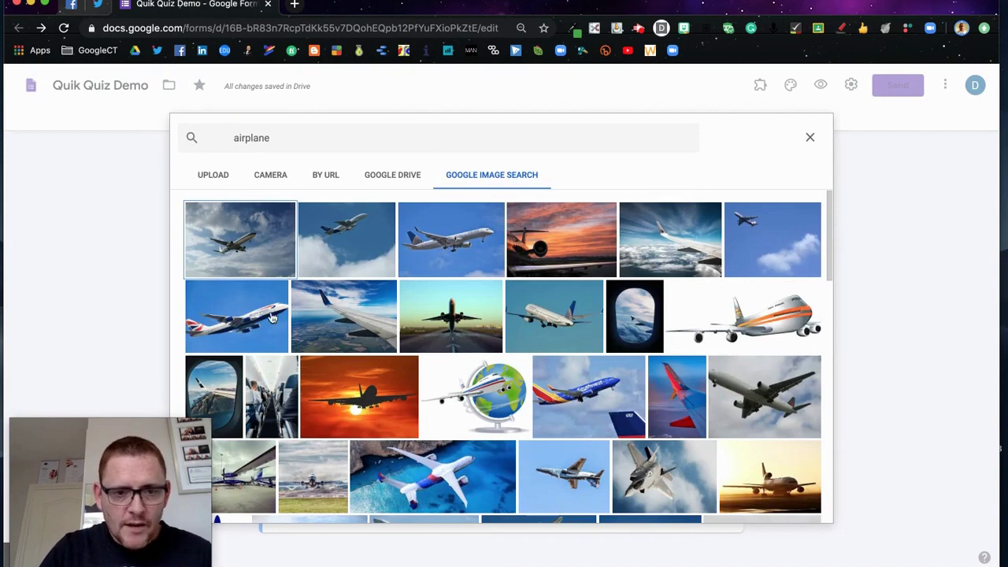
{"action": "double_click", "coordinate": [242, 318]}
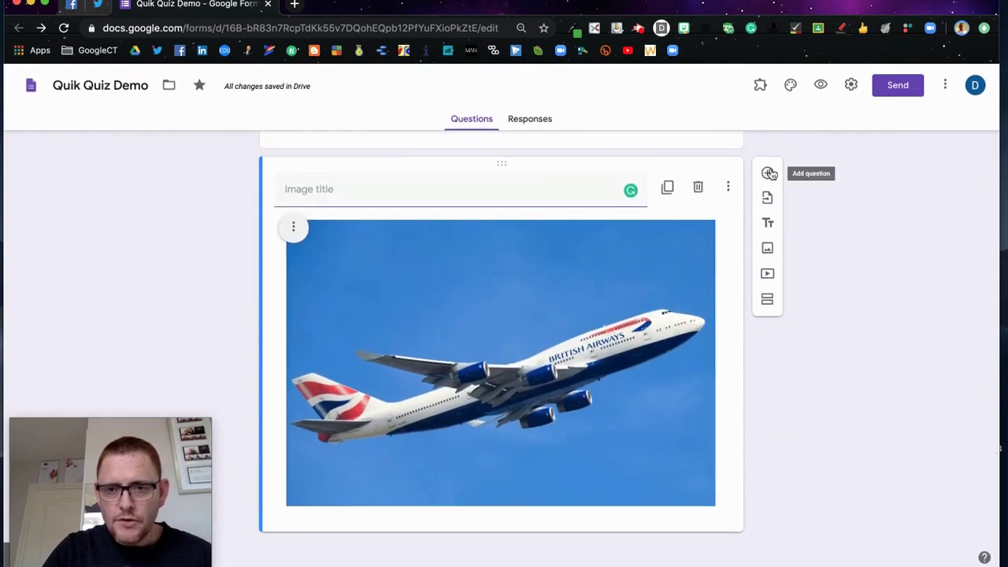
Add a multiple choice question below the airplane image with the title "What type of plane is this?"
{"action": "left_click", "coordinate": [767, 172]}
{"action": "scroll", "coordinate": [529, 459], "scroll_direction": "down", "scroll_amount": 1}
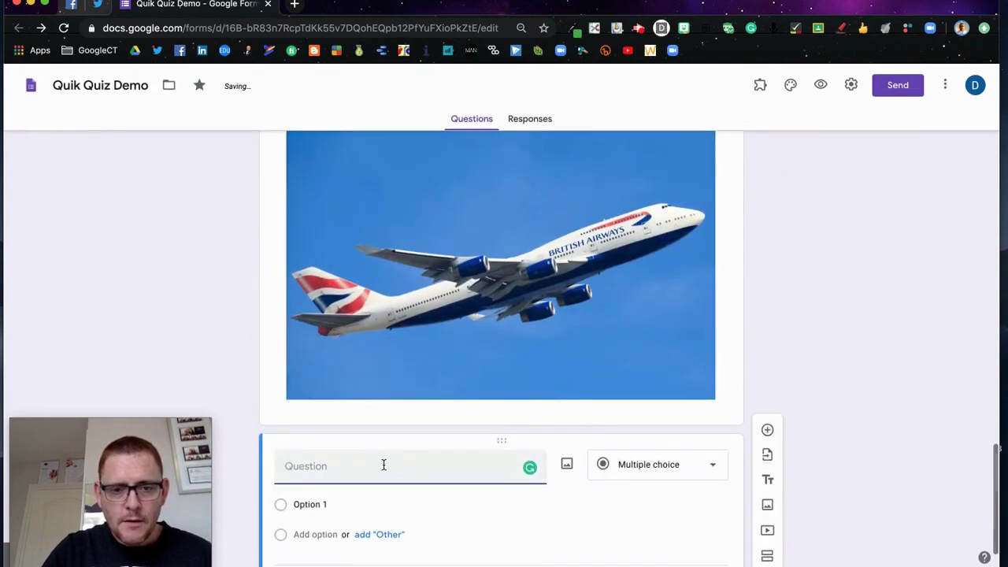
{"action": "type", "text": "What type of plane is this?"}
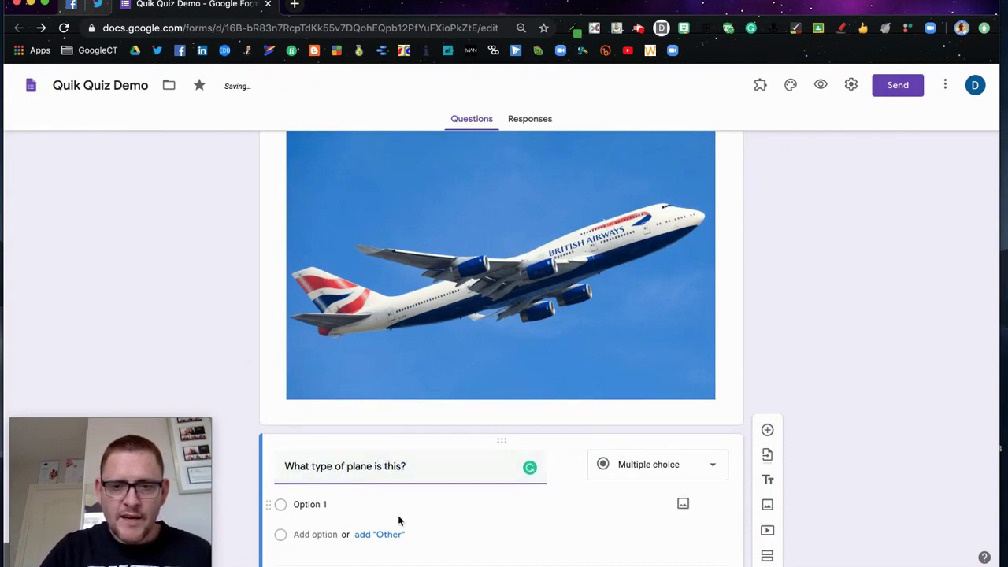
{"action": "scroll", "coordinate": [400, 520], "scroll_direction": "down", "scroll_amount": 1}
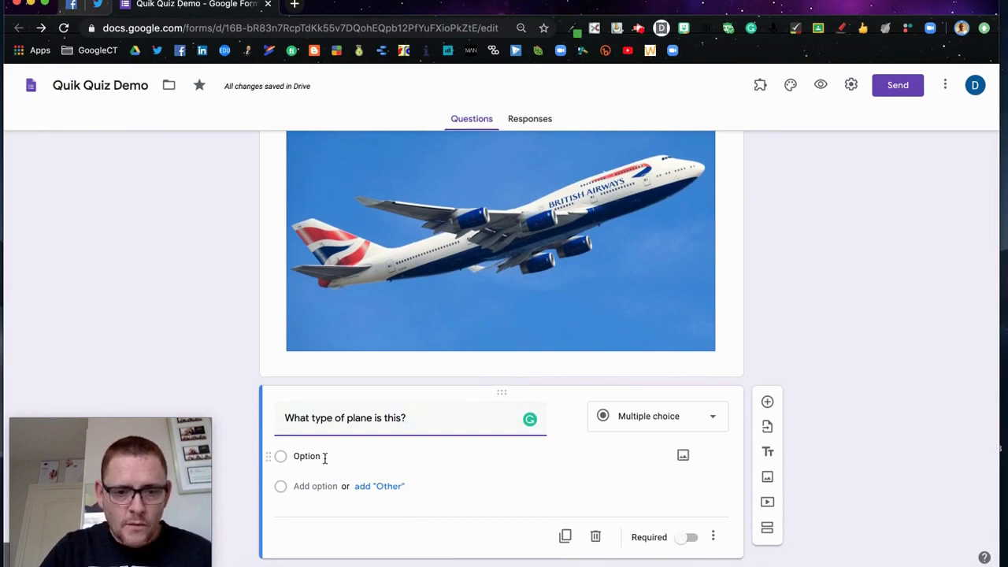
{"action": "left_click", "coordinate": [705, 422]}
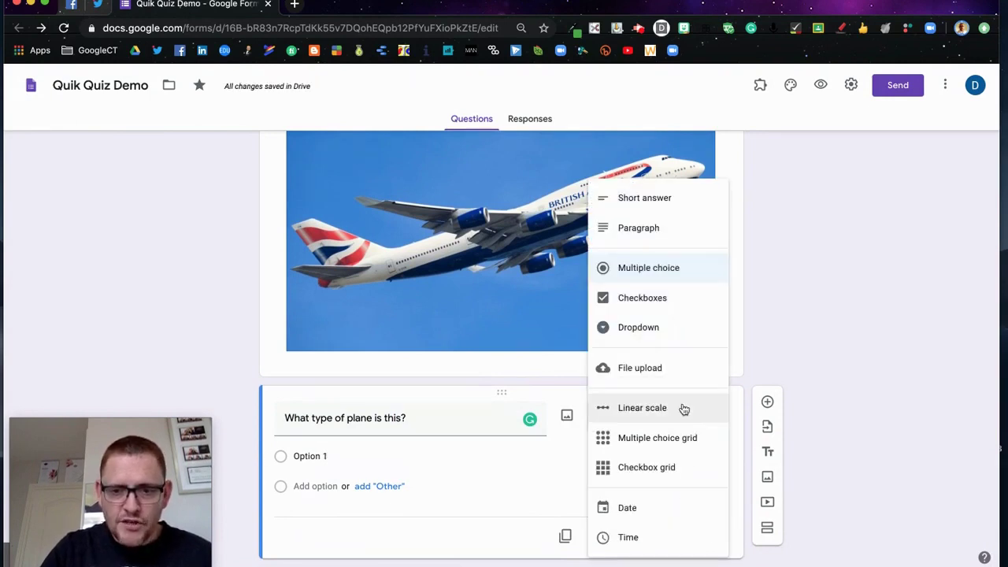
{"action": "left_click", "coordinate": [670, 264]}
Give the plane question the answer options "Big plane", "Wooden plane" and "Plain crisps"
{"action": "left_click", "coordinate": [345, 453]}
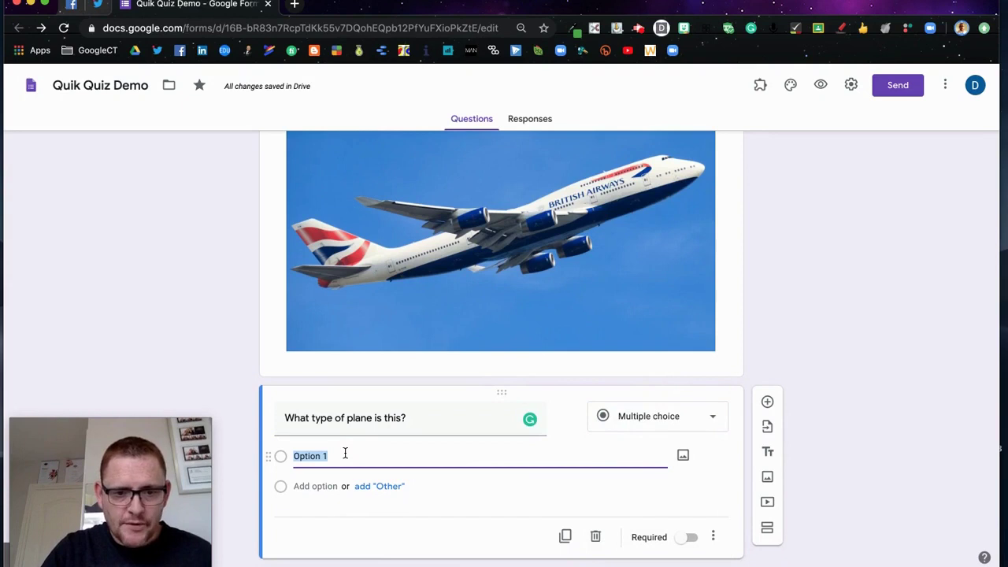
{"action": "type", "text": "B"}
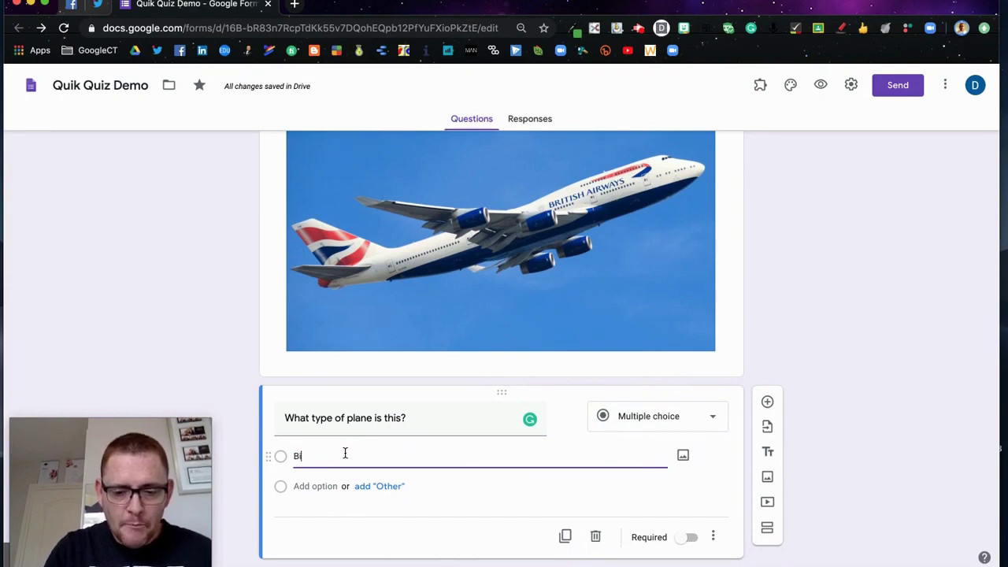
{"action": "type", "text": "ig plane"}
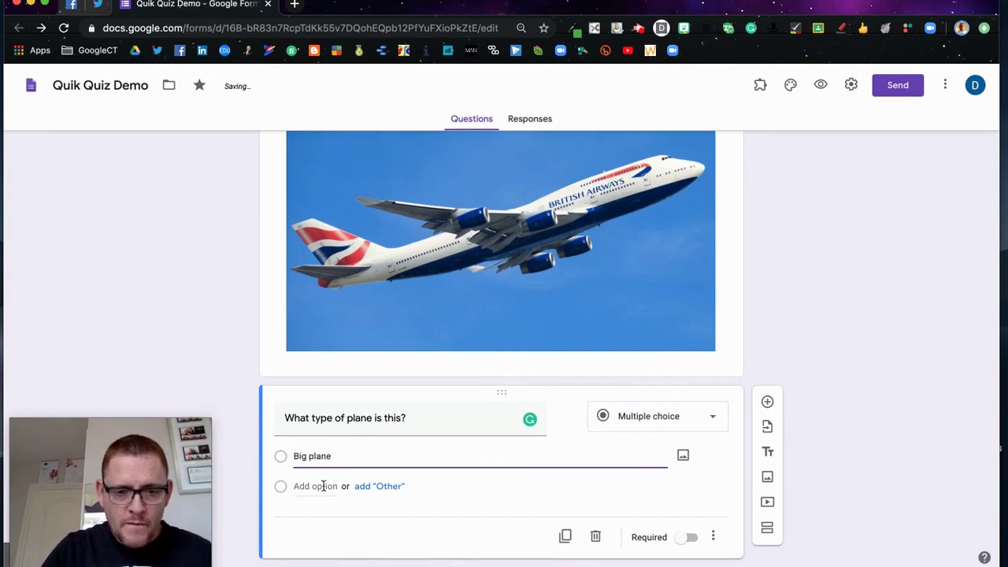
{"action": "left_click", "coordinate": [325, 486]}
{"action": "type", "text": "Wooden"}
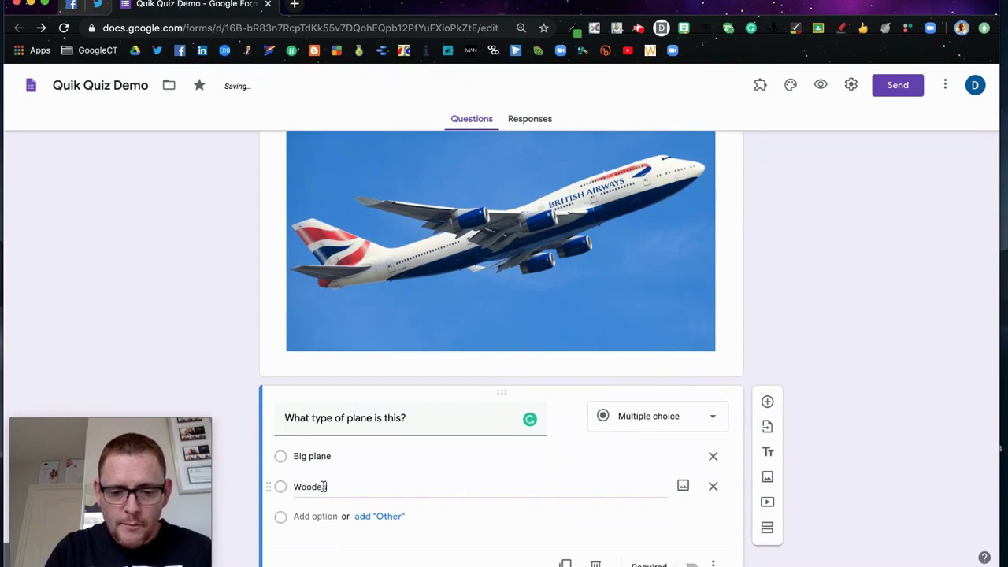
{"action": "type", "text": " plane"}
{"action": "left_click", "coordinate": [309, 516]}
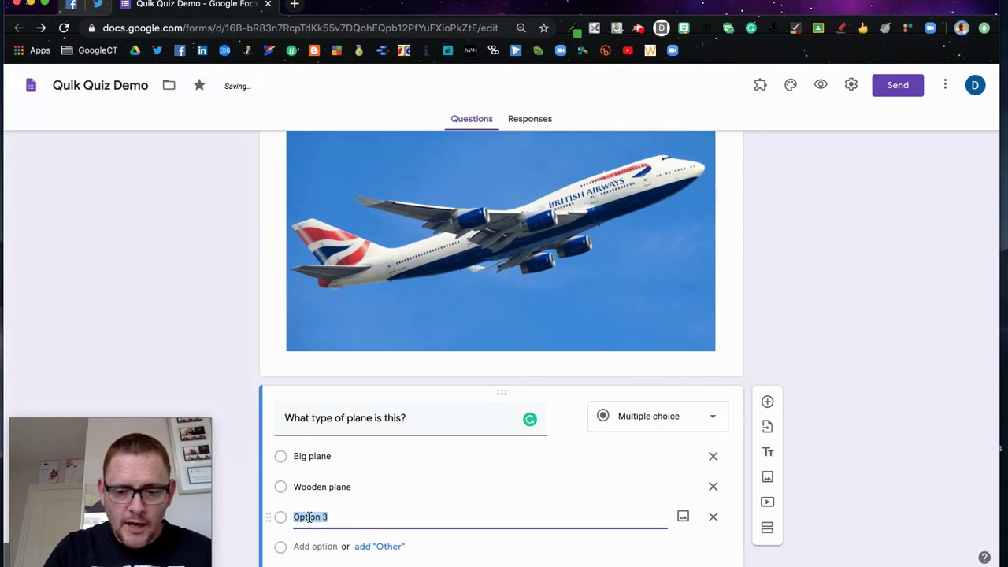
{"action": "type", "text": "PLain crisps"}
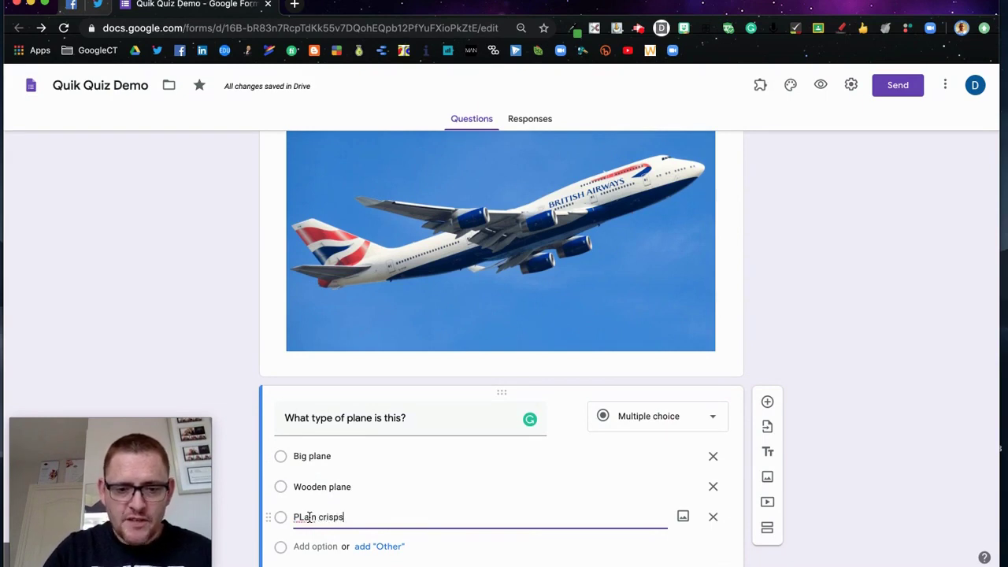
{"action": "left_click", "coordinate": [303, 516]}
{"action": "key", "text": "BackSpace"}
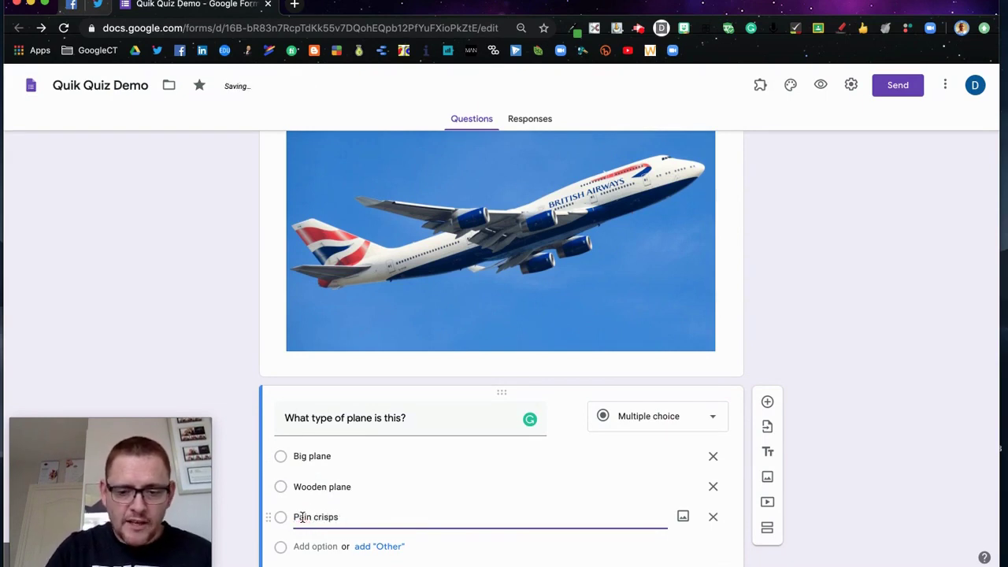
{"action": "type", "text": "l"}
{"action": "left_click", "coordinate": [861, 479]}
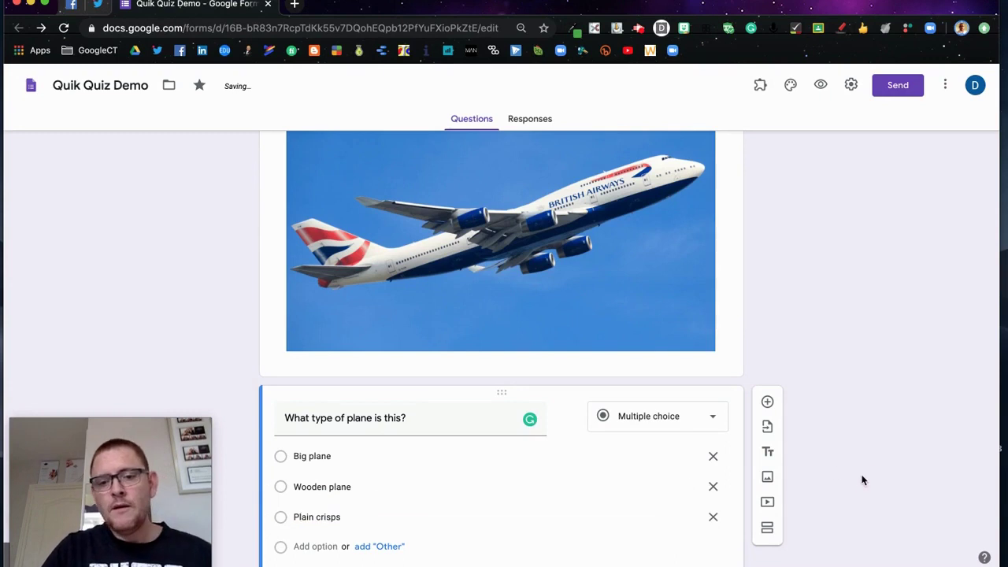
Make the "What type of plane is this?" question required
{"action": "scroll", "coordinate": [862, 480], "scroll_direction": "down", "scroll_amount": 2}
{"action": "scroll", "coordinate": [862, 478], "scroll_direction": "up", "scroll_amount": 2}
{"action": "scroll", "coordinate": [788, 504], "scroll_direction": "down", "scroll_amount": 2}
{"action": "left_click", "coordinate": [691, 512]}
Open a preview of the quiz as respondents see it
{"action": "scroll", "coordinate": [878, 405], "scroll_direction": "up", "scroll_amount": 10}
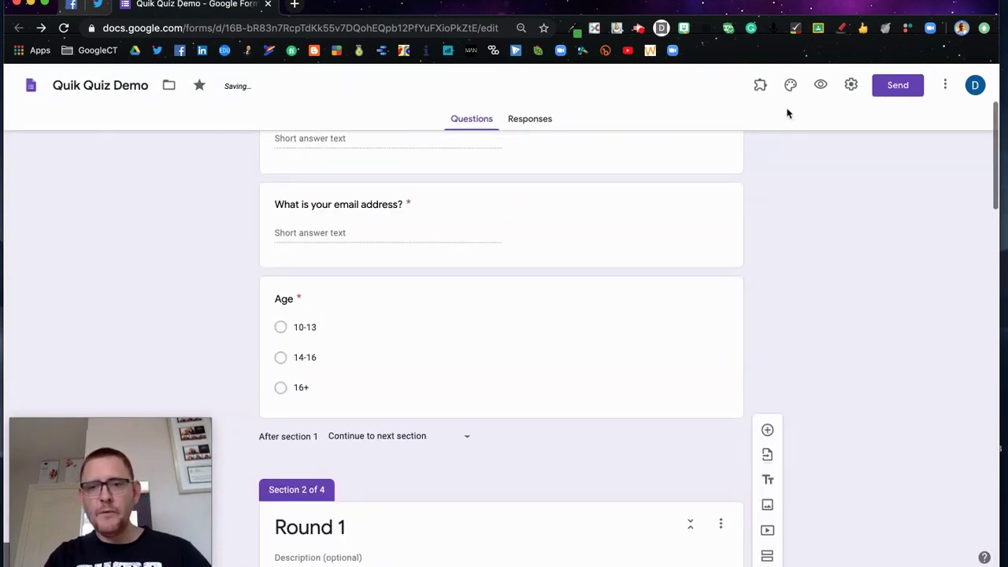
{"action": "left_click", "coordinate": [819, 87]}
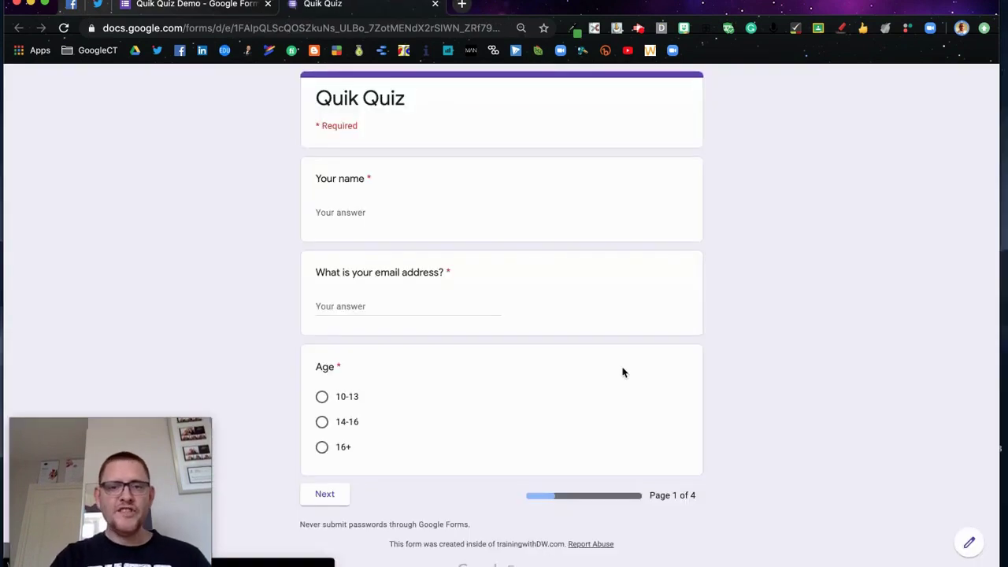
{"action": "scroll", "coordinate": [622, 372], "scroll_direction": "up", "scroll_amount": 1}
Fill in the respondent's name and email address in the preview and choose the 10-13 age group
{"action": "left_click", "coordinate": [389, 214]}
{"action": "type", "text": "Dar"}
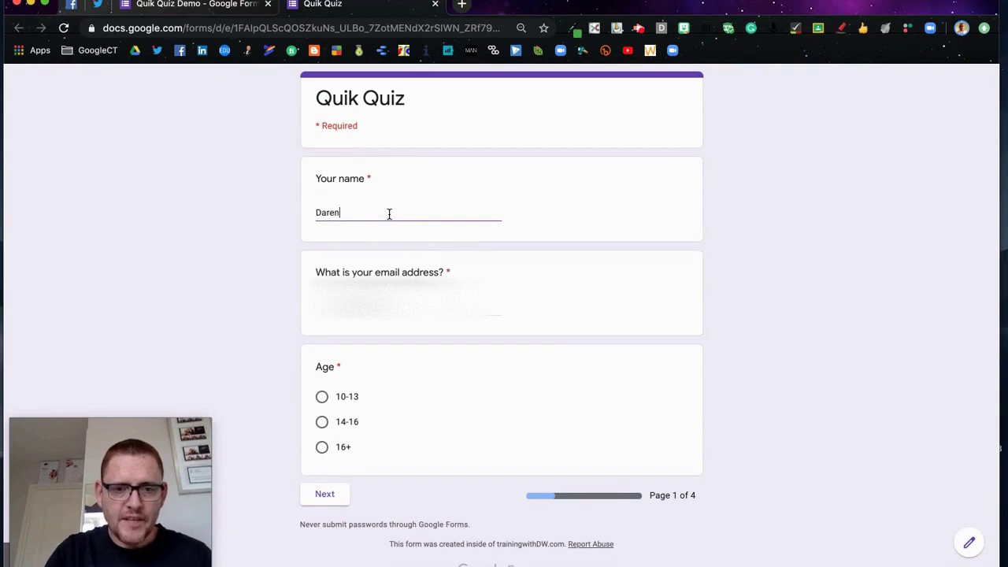
{"action": "type", "text": "en"}
{"action": "key", "text": "Tab"}
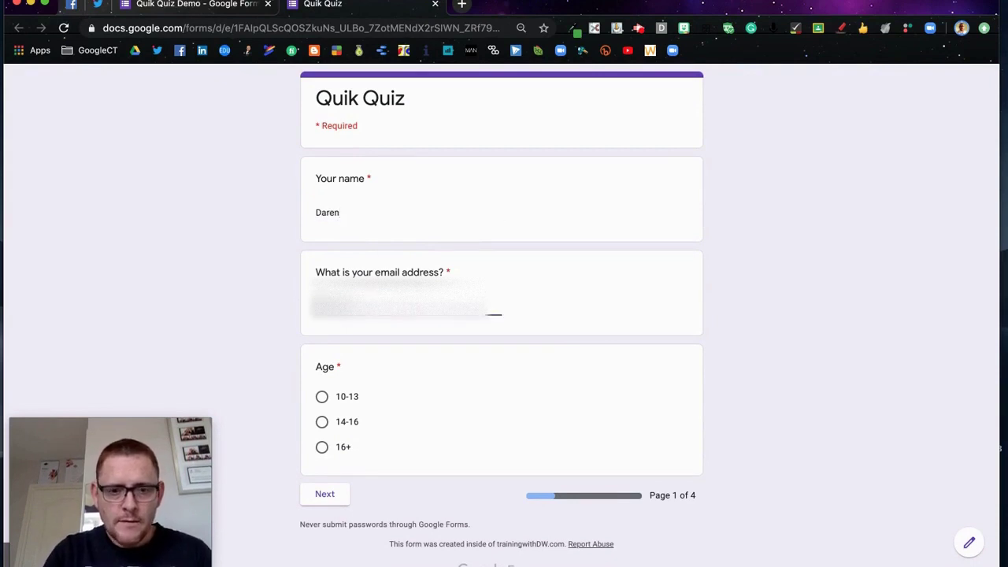
{"action": "type", "text": "..."}
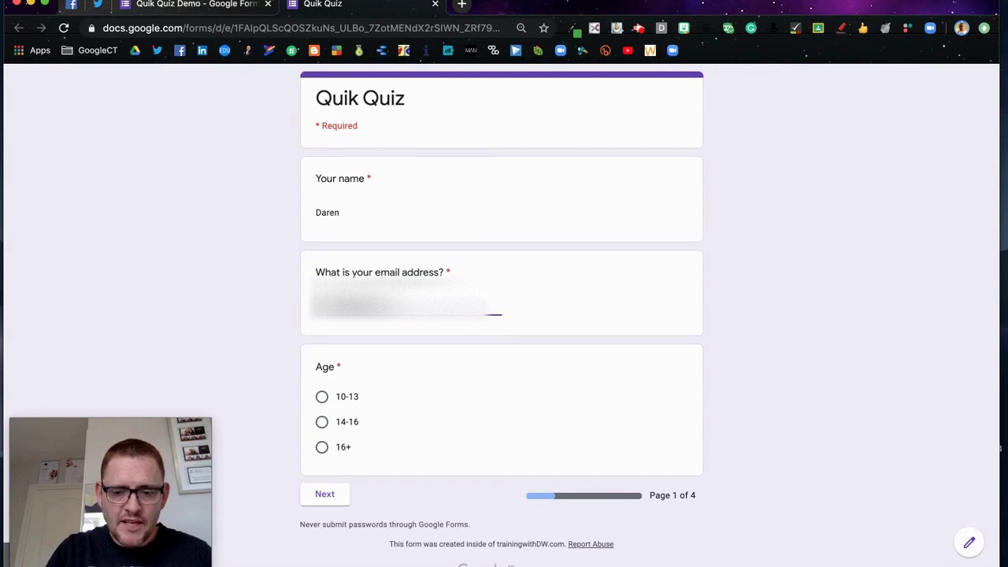
{"action": "type", "text": "..."}
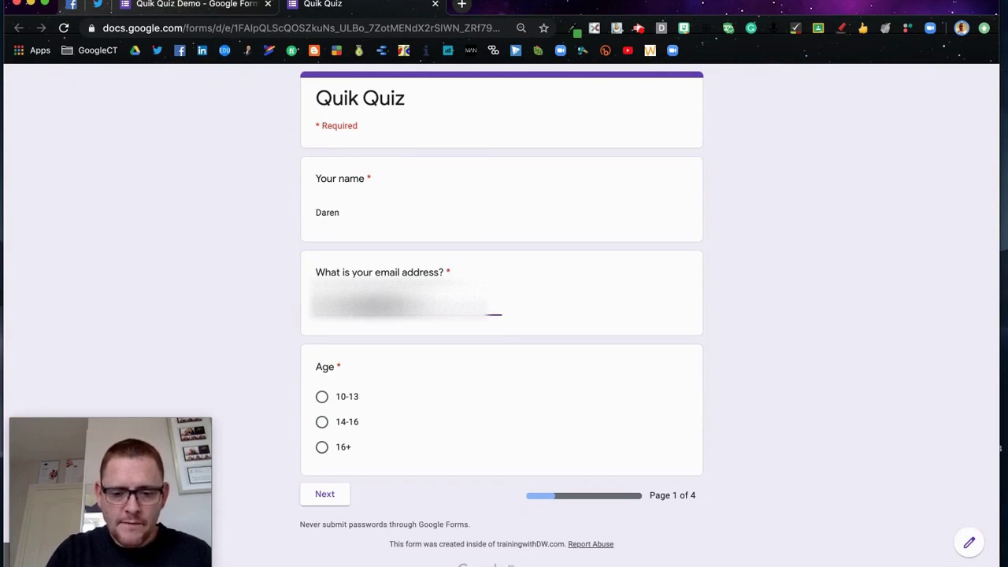
{"action": "type", "text": "..."}
{"action": "left_click", "coordinate": [382, 398]}
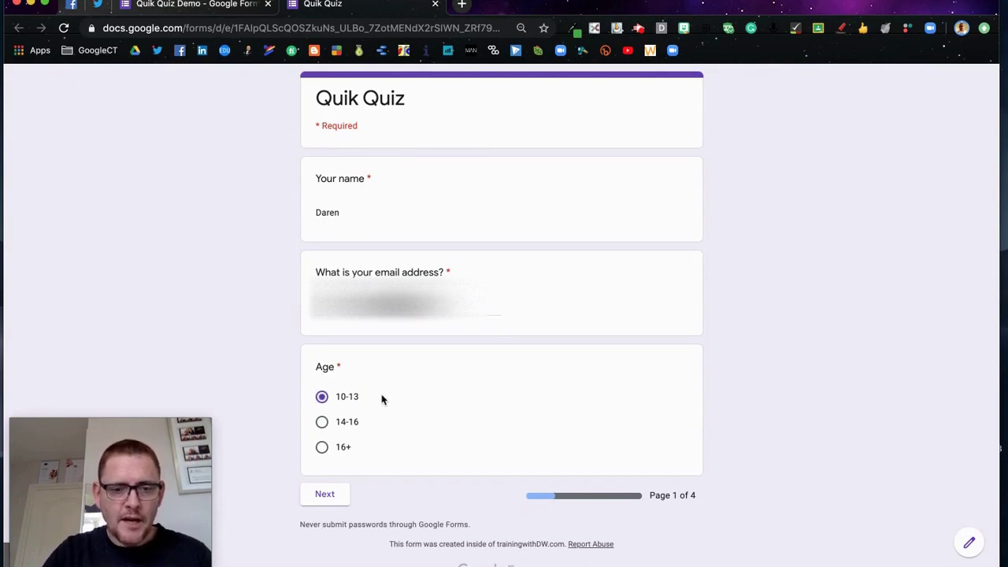
Change the age answer in the preview to 16+ and continue to Round 1
{"action": "left_click", "coordinate": [349, 447]}
{"action": "left_click", "coordinate": [322, 396]}
{"action": "left_click", "coordinate": [328, 453]}
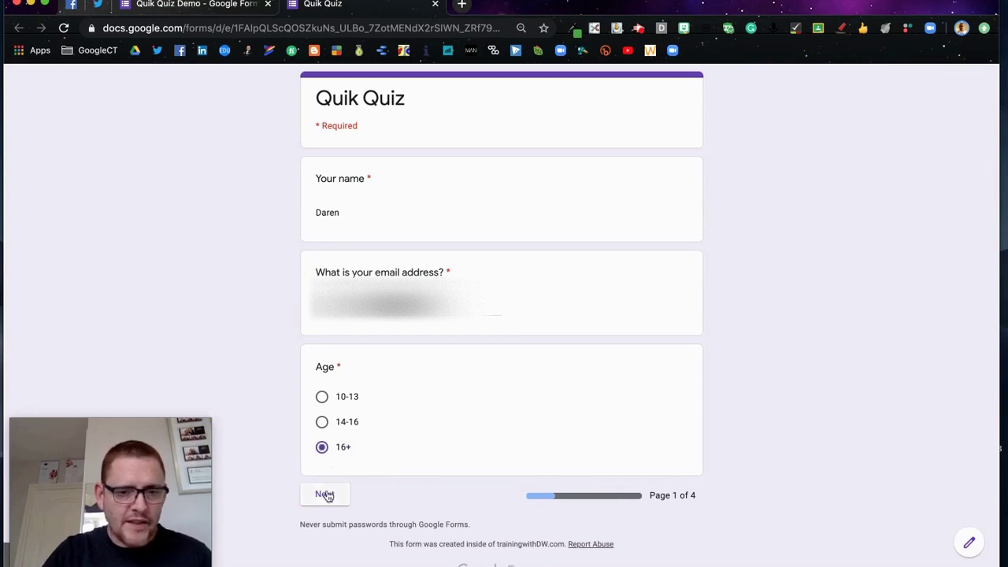
{"action": "left_click", "coordinate": [326, 494]}
Answer the Peru question with "Lemon" and the Nile question with "South America", and continue to Round 2
{"action": "scroll", "coordinate": [473, 224], "scroll_direction": "down", "scroll_amount": 1}
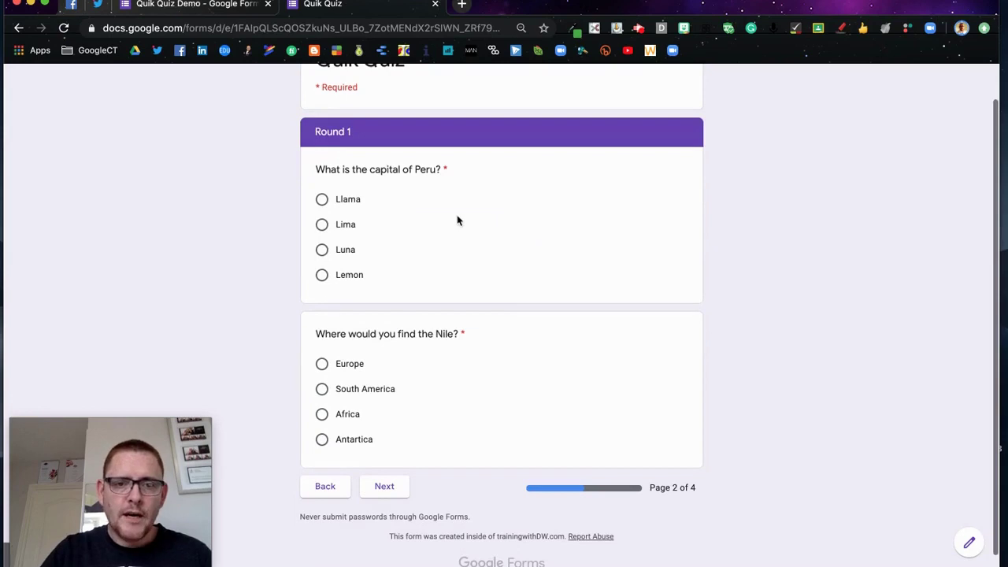
{"action": "left_click", "coordinate": [323, 226]}
{"action": "left_click", "coordinate": [322, 279]}
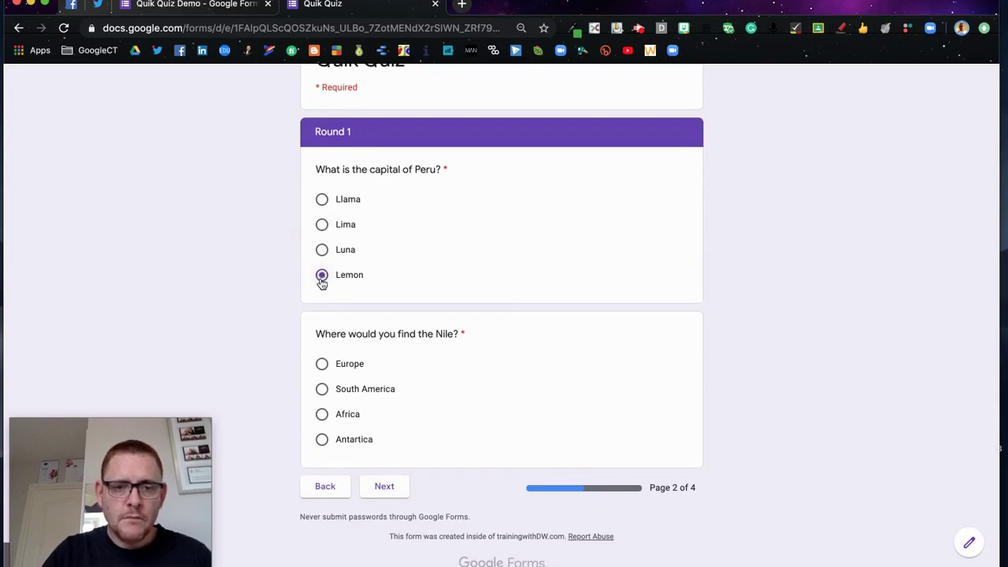
{"action": "left_click", "coordinate": [322, 388]}
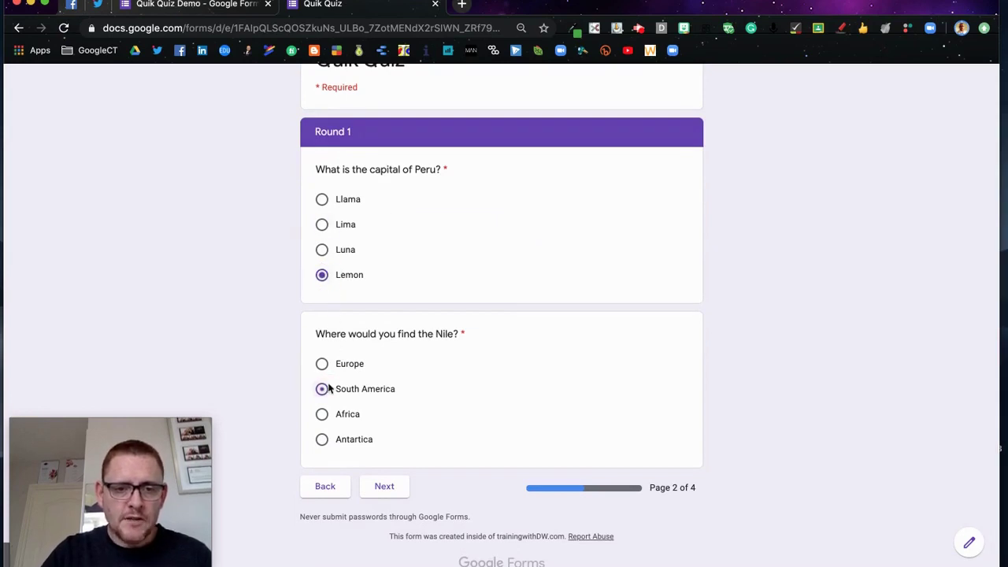
{"action": "left_click", "coordinate": [375, 486]}
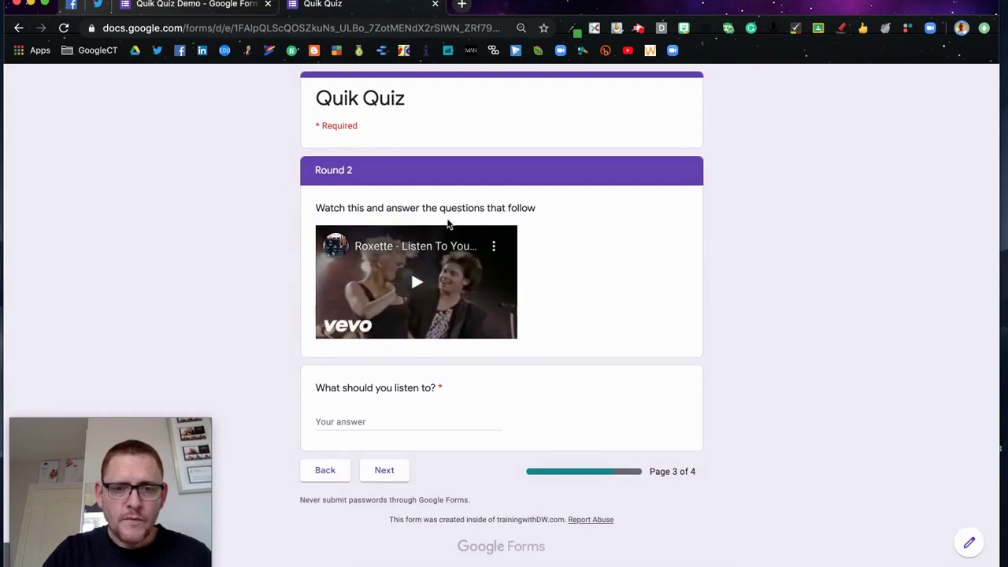
Answer "What should you listen to?" with "your heart" and continue to the picture round
{"action": "left_click", "coordinate": [360, 418]}
{"action": "type", "text": "your heart"}
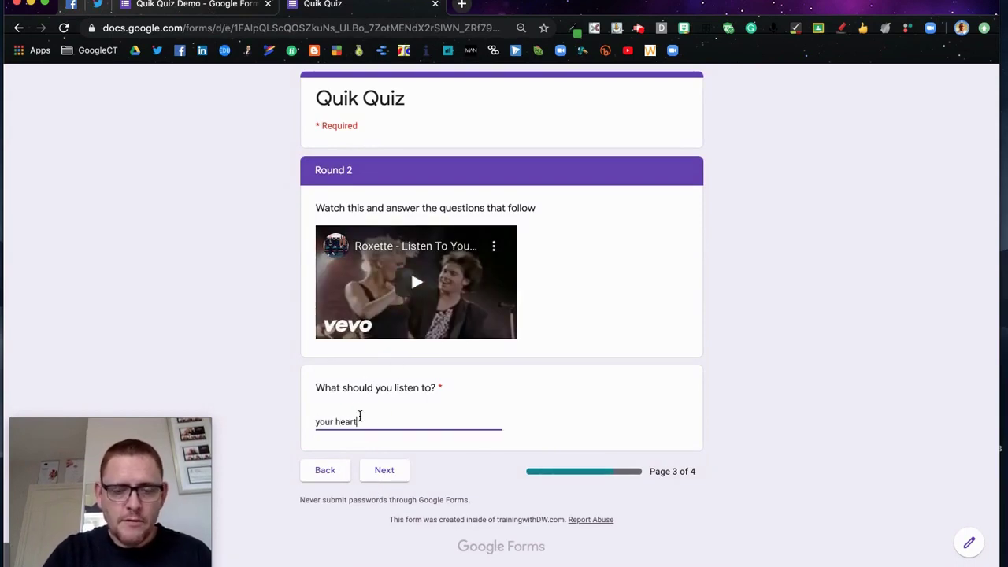
{"action": "left_click", "coordinate": [384, 471]}
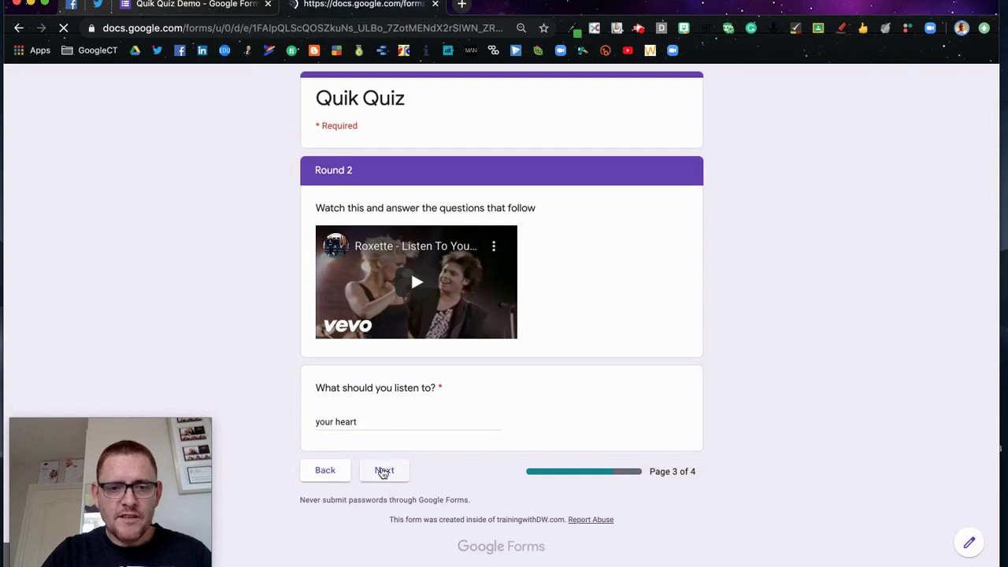
Answer the plane question with "Wooden plane" and close the preview, leaving the form page
{"action": "scroll", "coordinate": [478, 405], "scroll_direction": "down", "scroll_amount": 5}
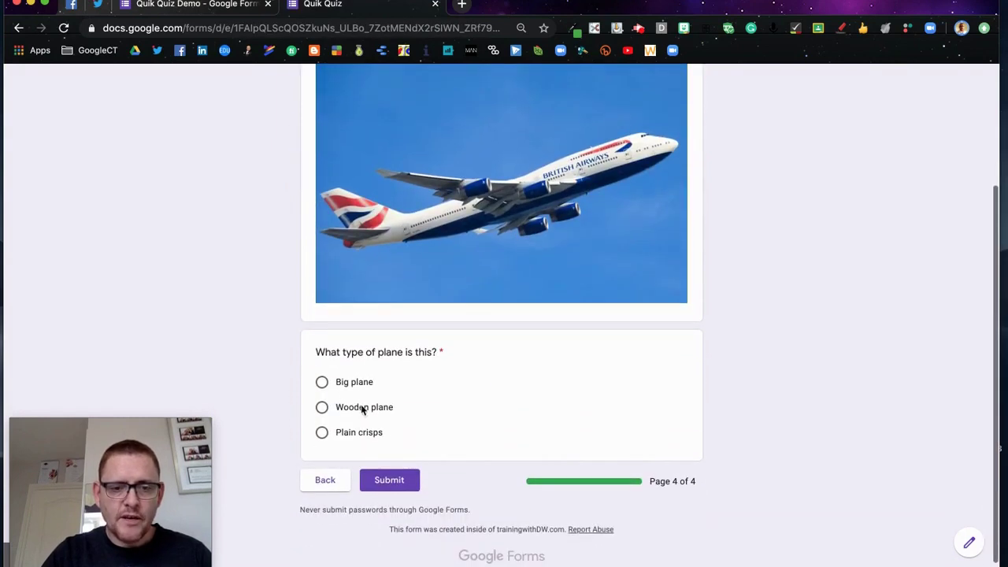
{"action": "left_click", "coordinate": [360, 408]}
{"action": "left_click", "coordinate": [392, 482]}
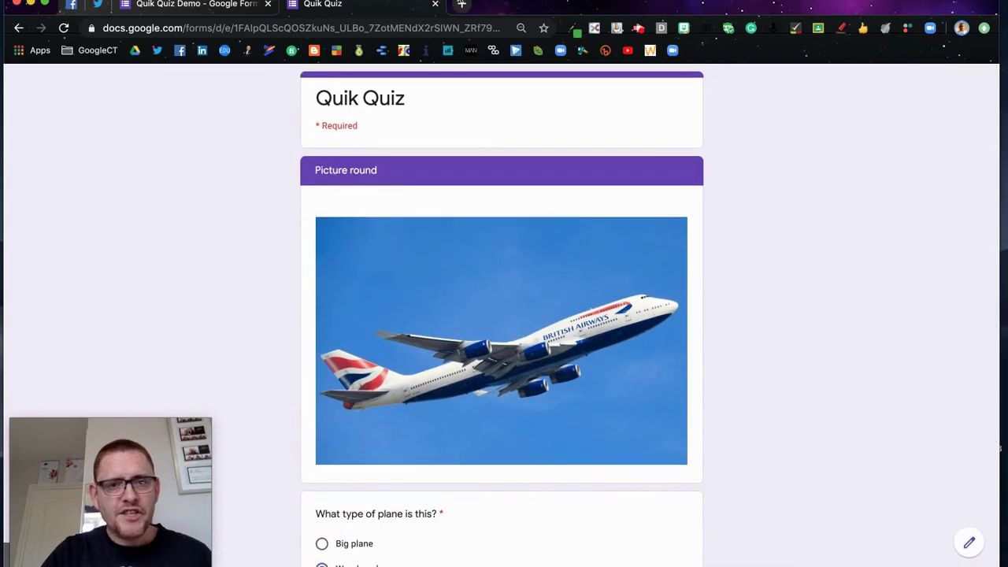
{"action": "left_click", "coordinate": [435, 4]}
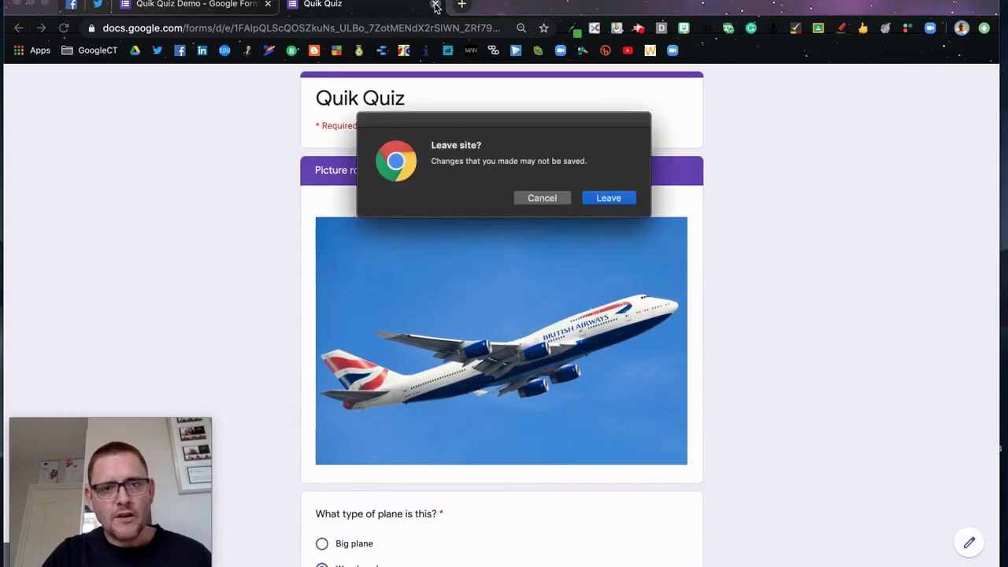
{"action": "left_click", "coordinate": [601, 202]}
Make the form a quiz in its settings, stop respondents from seeing missed questions, and save
{"action": "scroll", "coordinate": [817, 216], "scroll_direction": "up", "scroll_amount": 3}
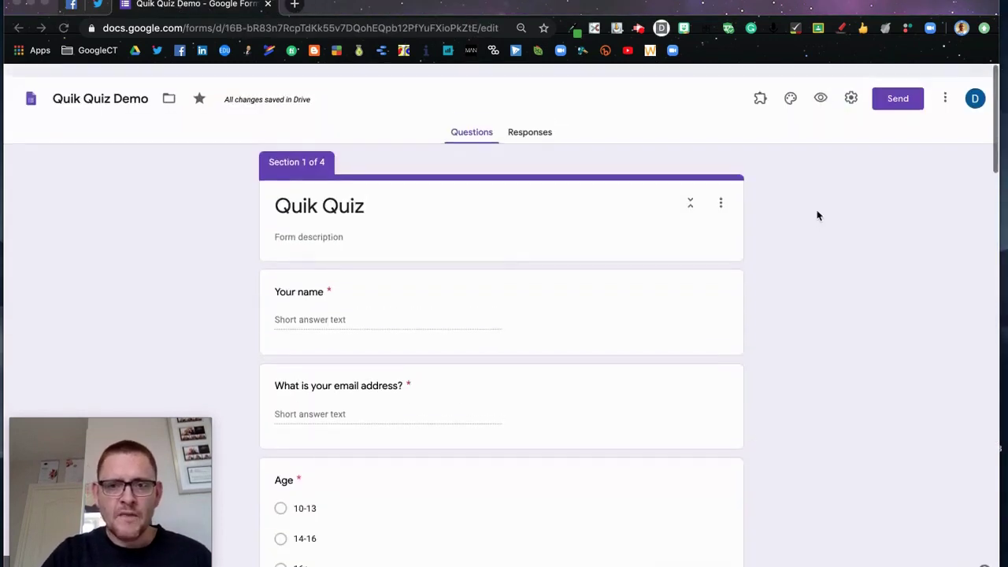
{"action": "left_click", "coordinate": [851, 85]}
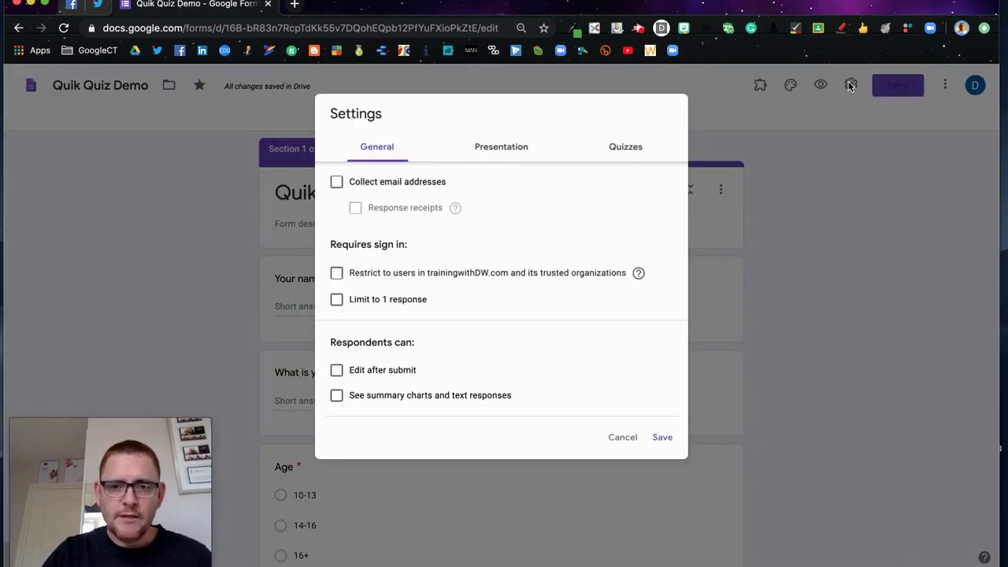
{"action": "left_click", "coordinate": [624, 147]}
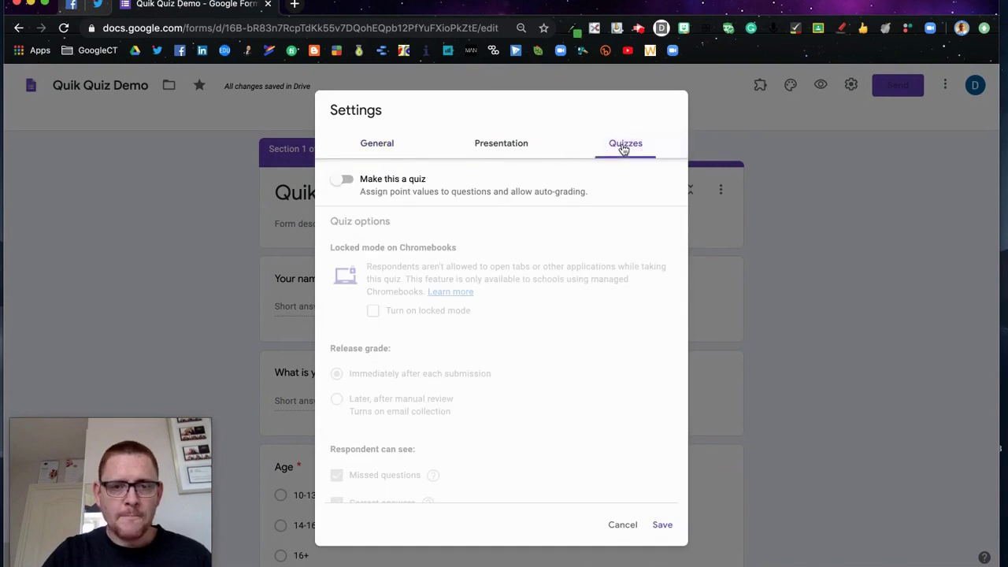
{"action": "left_click", "coordinate": [347, 180]}
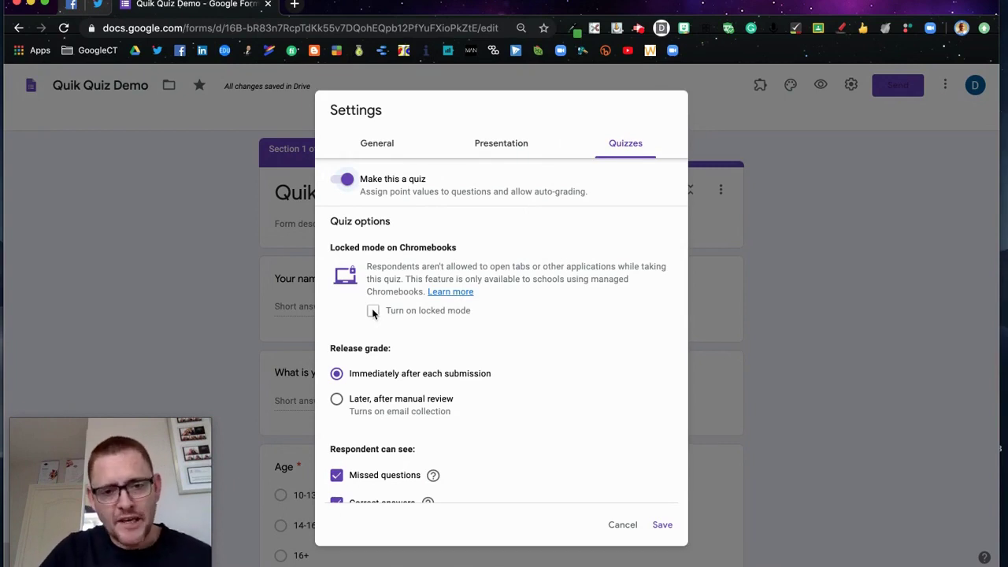
{"action": "scroll", "coordinate": [372, 312], "scroll_direction": "down", "scroll_amount": 2}
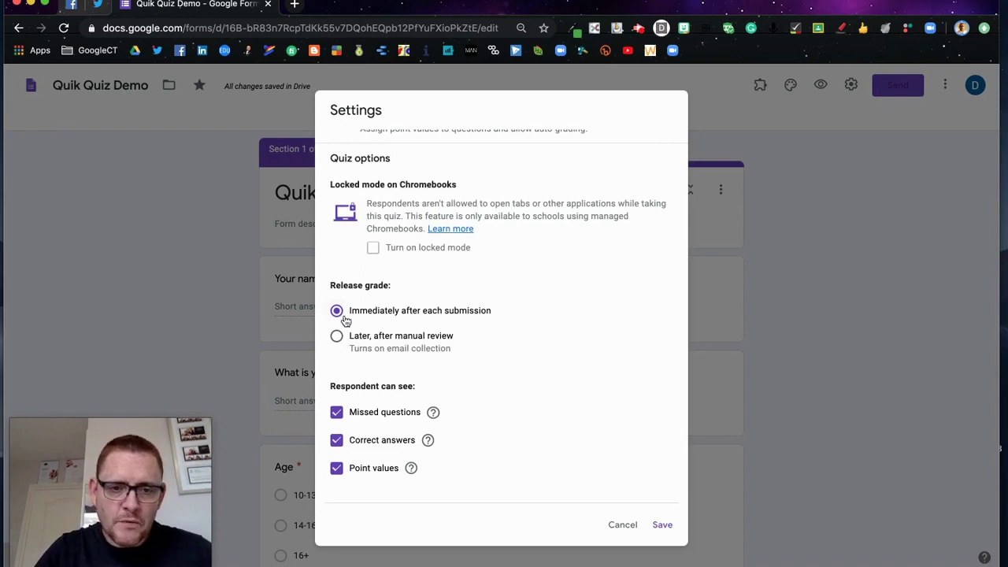
{"action": "left_click", "coordinate": [337, 414]}
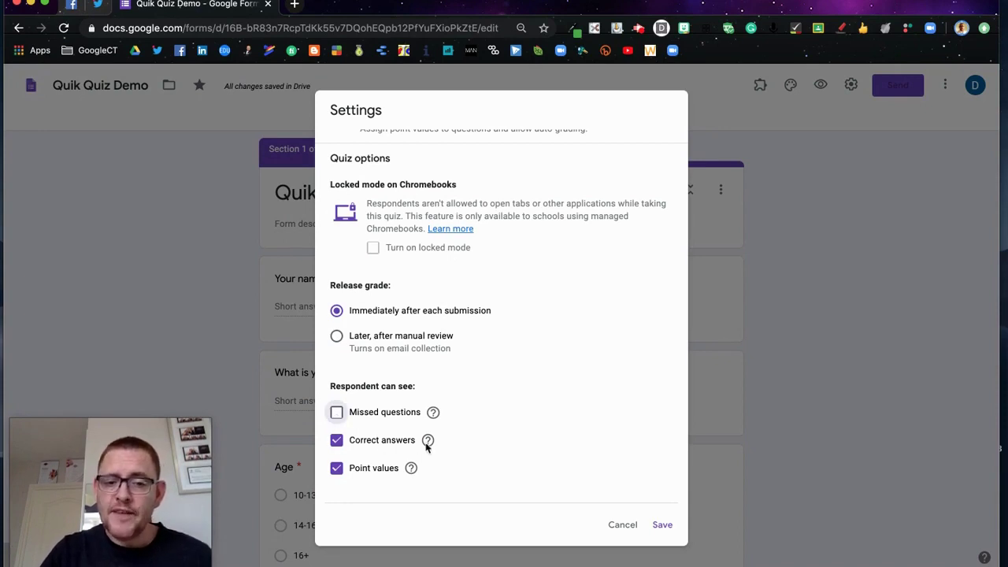
{"action": "left_click", "coordinate": [662, 525]}
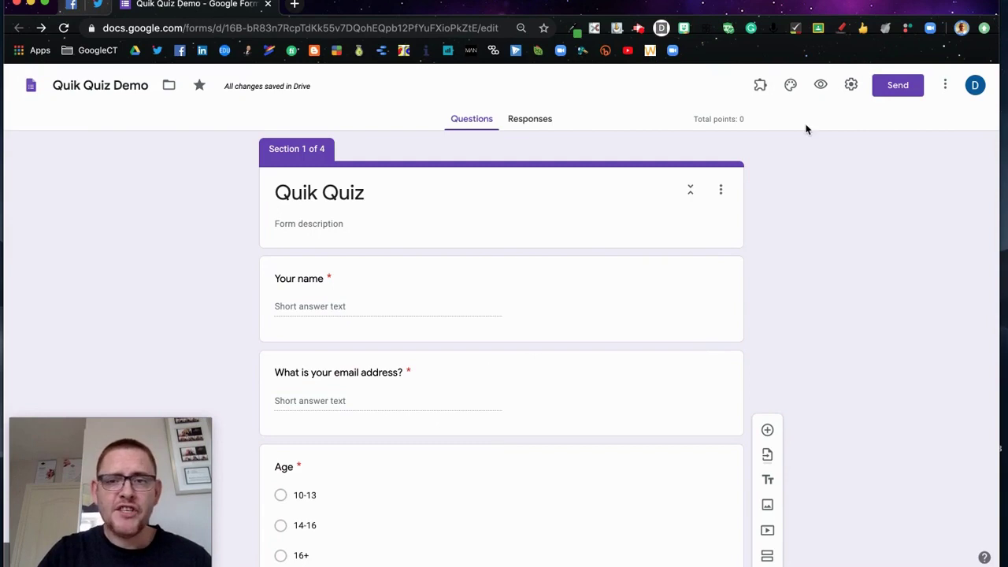
Change the form's theme color to orange and close the theme options
{"action": "left_click", "coordinate": [791, 84]}
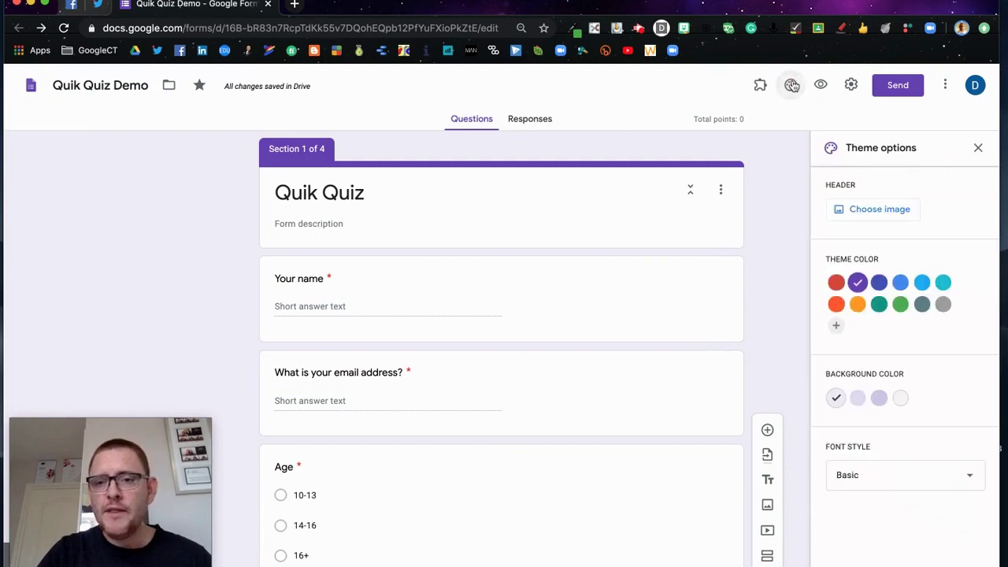
{"action": "left_click", "coordinate": [859, 304]}
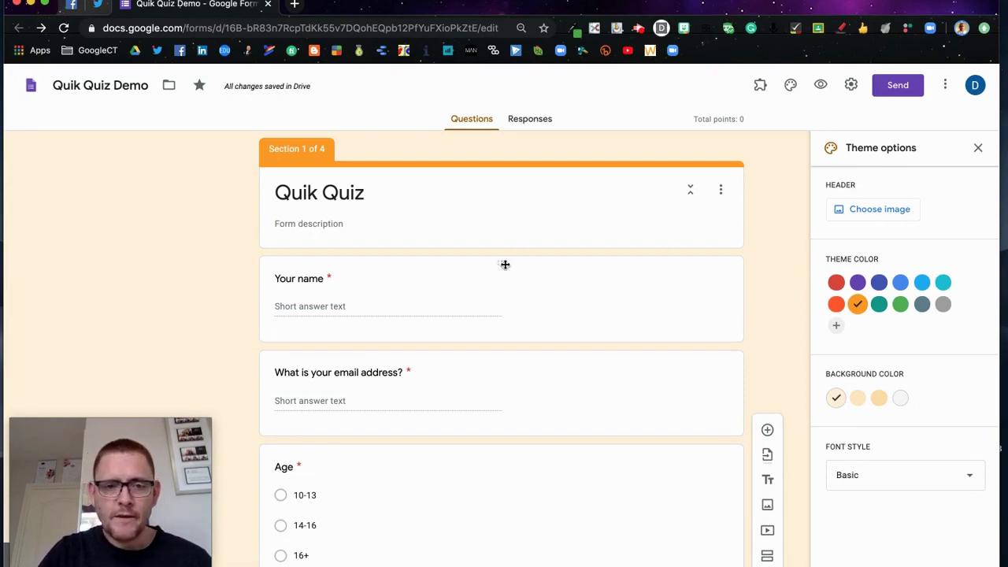
{"action": "scroll", "coordinate": [505, 265], "scroll_direction": "down", "scroll_amount": 5}
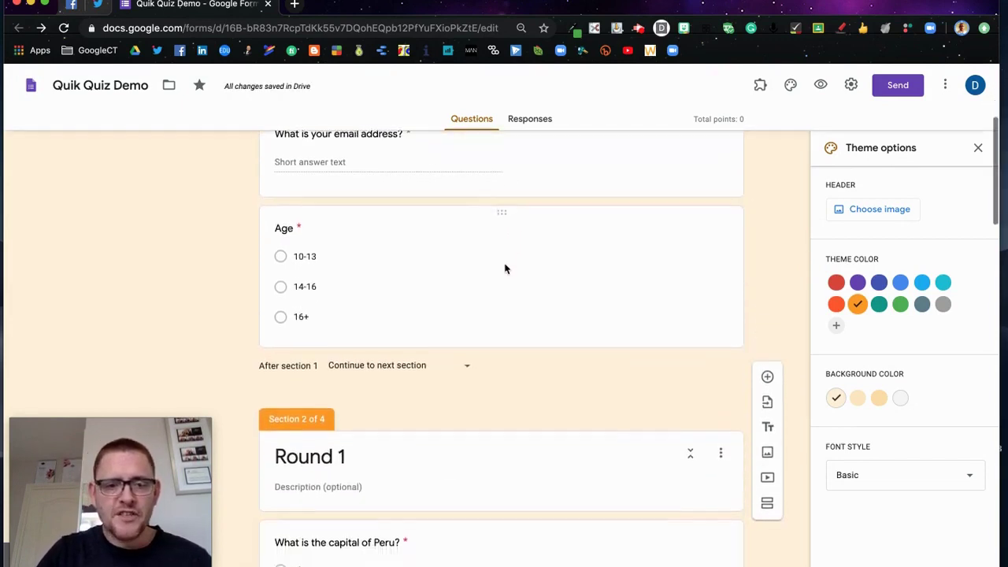
{"action": "scroll", "coordinate": [505, 264], "scroll_direction": "down", "scroll_amount": 4}
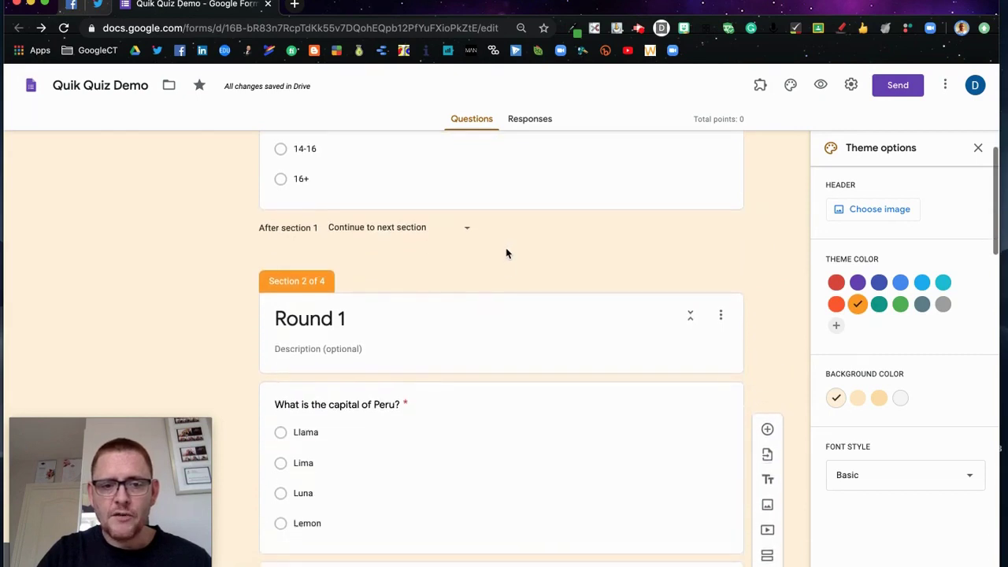
{"action": "left_click", "coordinate": [978, 148]}
Set "Lima" as the correct answer to the capital of Peru question, worth 1 point
{"action": "scroll", "coordinate": [620, 315], "scroll_direction": "down", "scroll_amount": 1}
{"action": "left_click", "coordinate": [538, 342]}
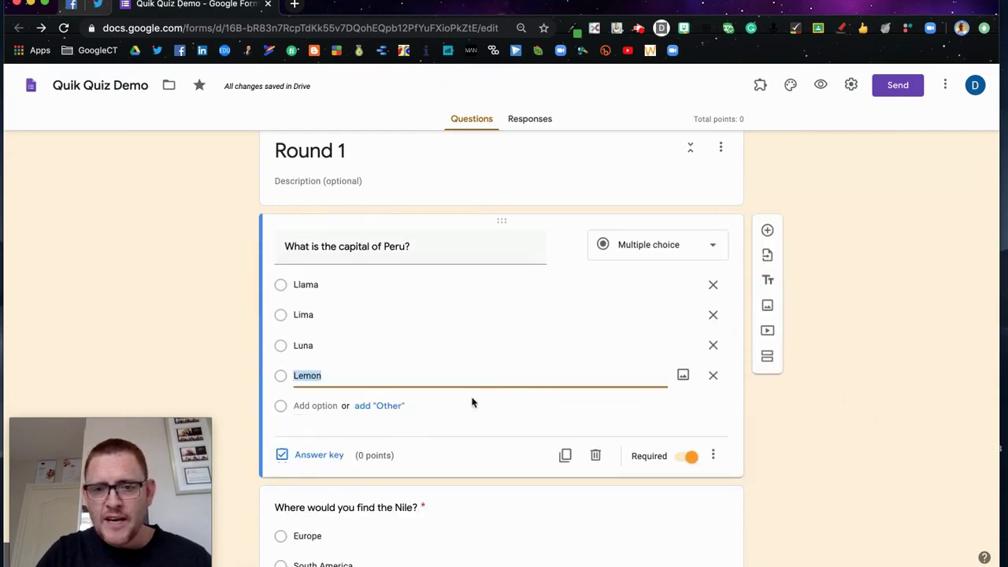
{"action": "left_click", "coordinate": [319, 455]}
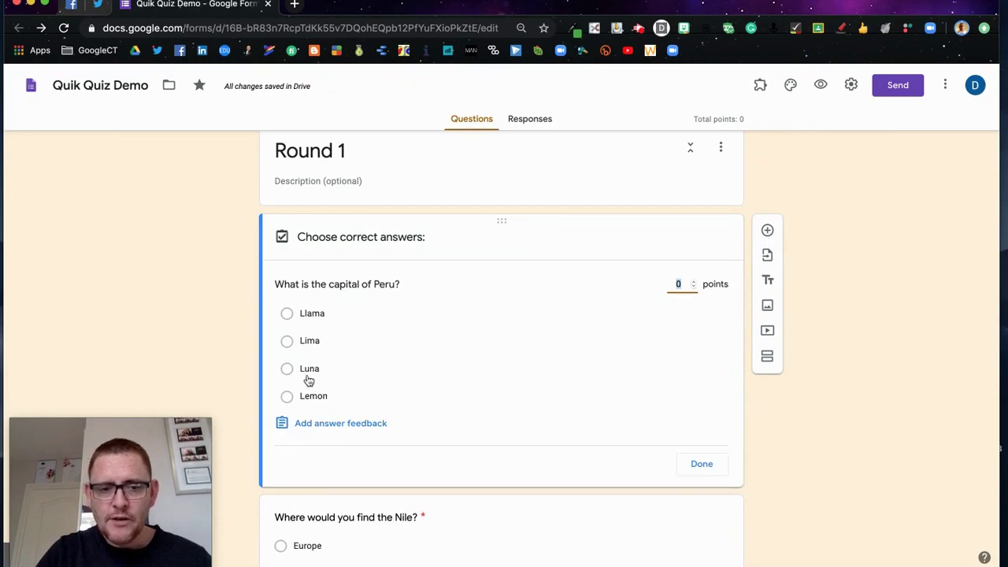
{"action": "left_click", "coordinate": [288, 343]}
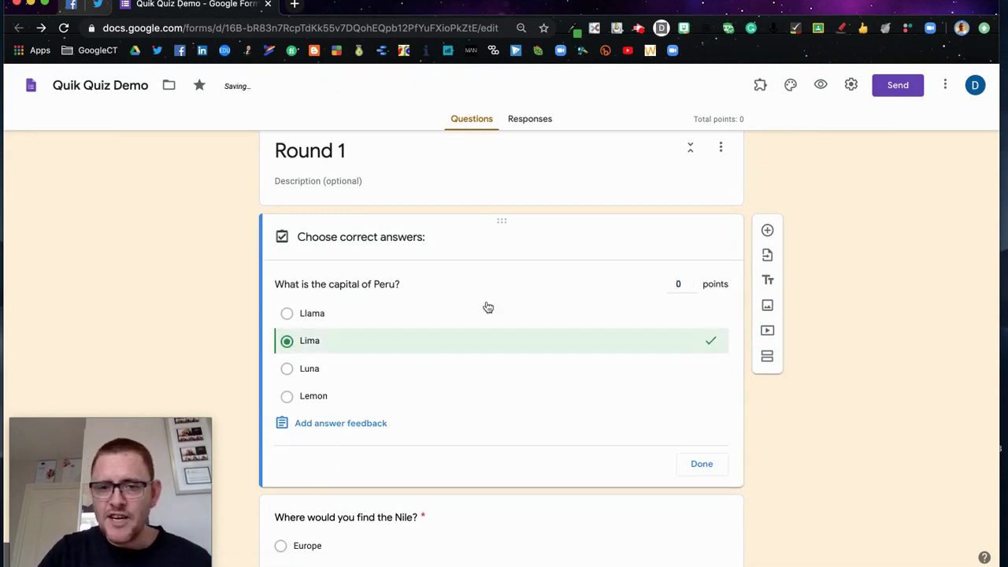
{"action": "left_click", "coordinate": [694, 281]}
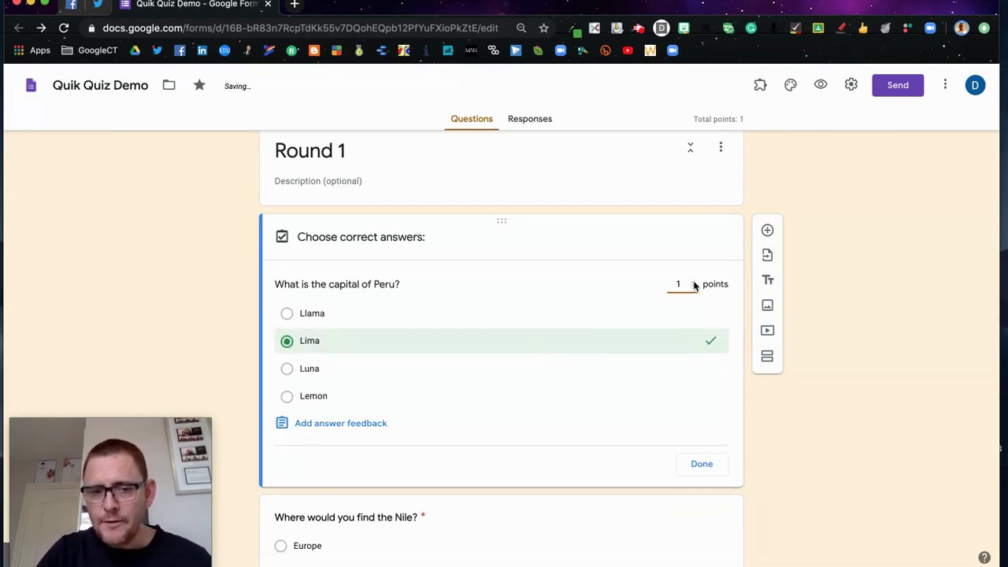
Enter "check out this link below for more information" as the Peru question's feedback for incorrect answers
{"action": "left_click", "coordinate": [344, 425]}
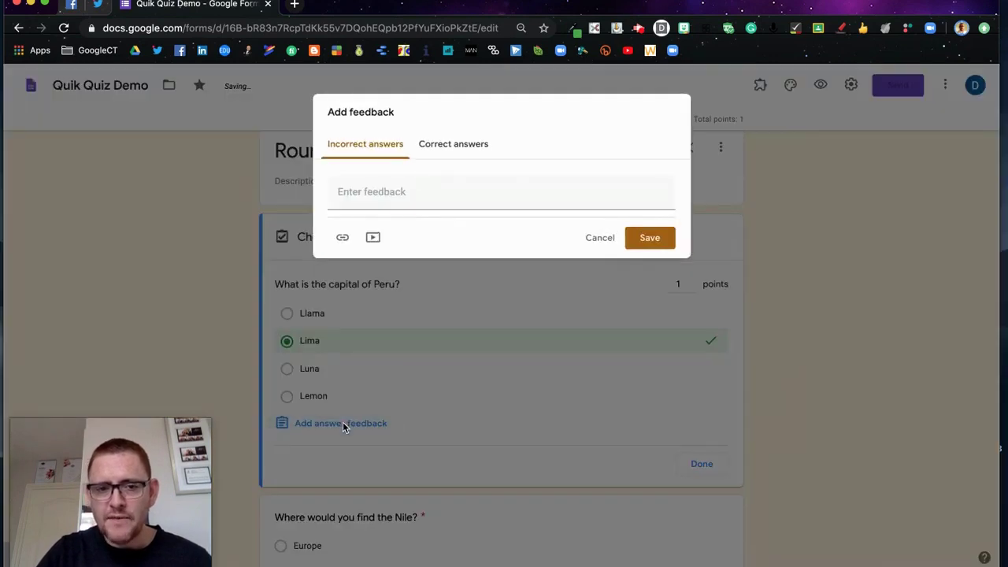
{"action": "left_click", "coordinate": [378, 189]}
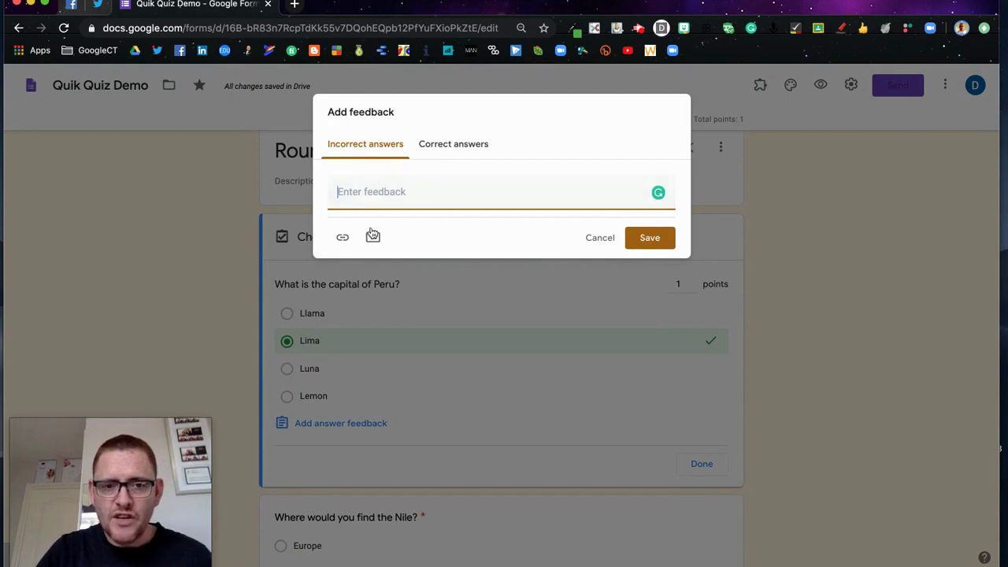
{"action": "type", "text": "ch"}
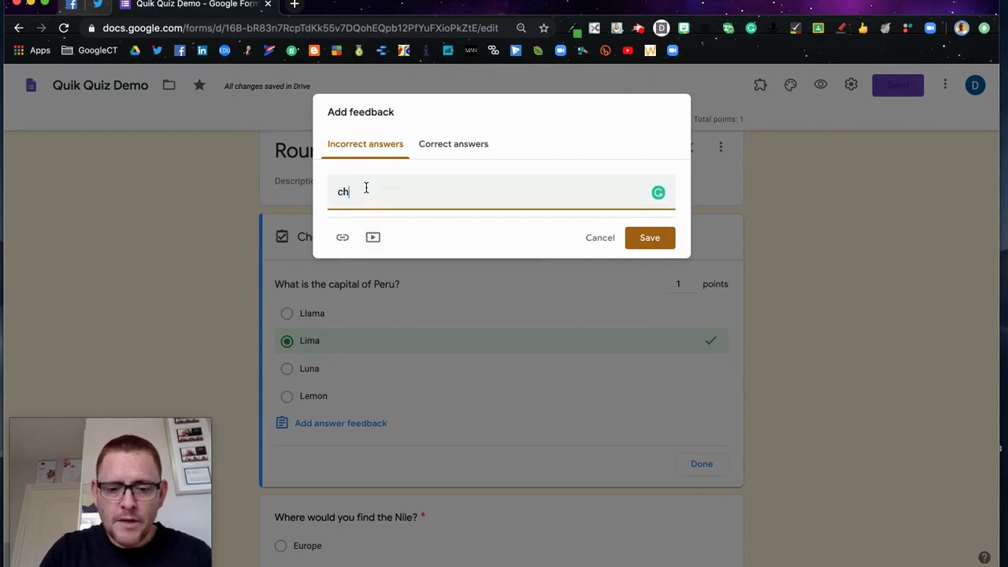
{"action": "type", "text": "eck out this link below for more i"}
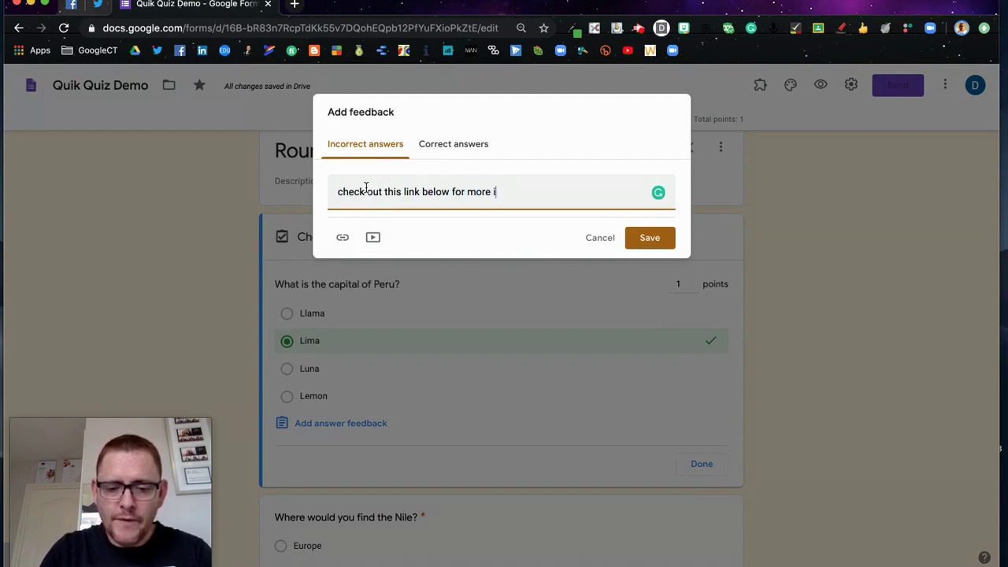
{"action": "type", "text": "nformation"}
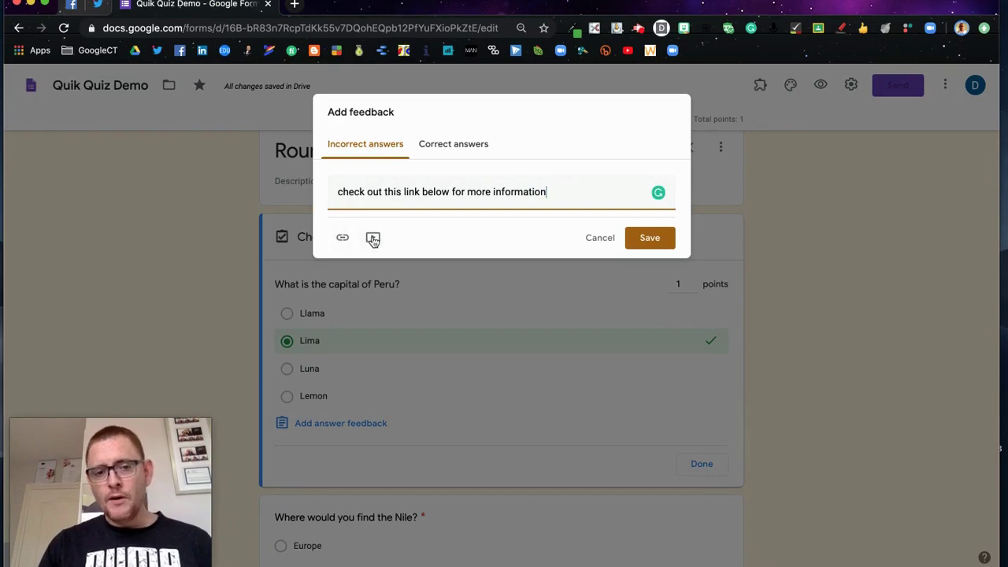
Search Google for "peru" in a new browser tab, open the Wikipedia article on Peru and copy its web address
{"action": "left_click", "coordinate": [295, 5]}
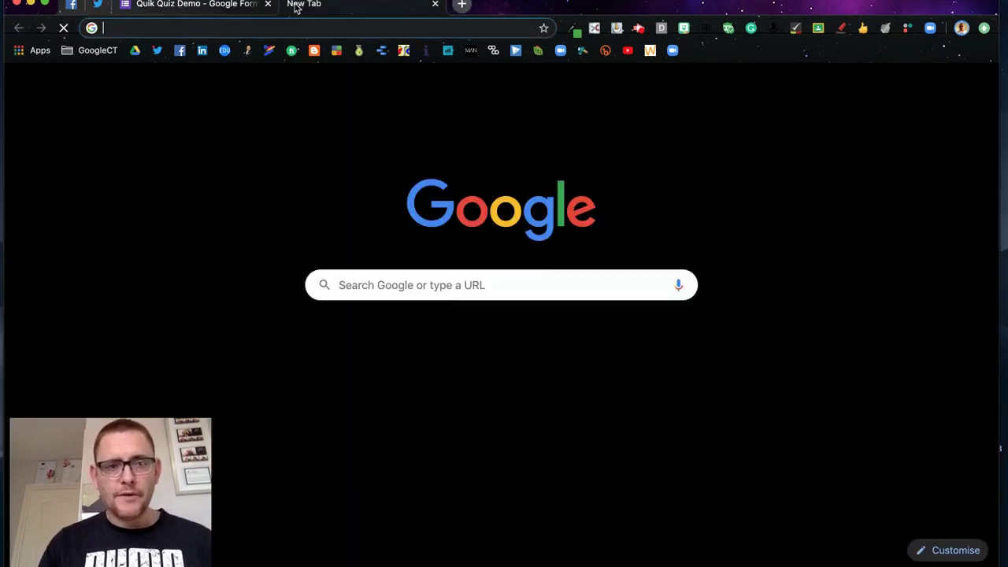
{"action": "type", "text": "peru"}
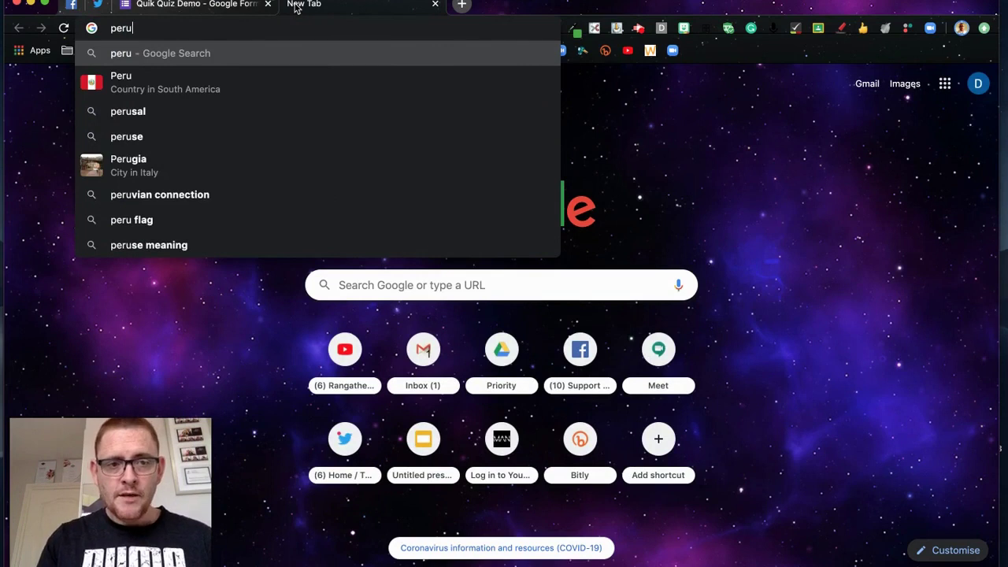
{"action": "key", "text": "Return"}
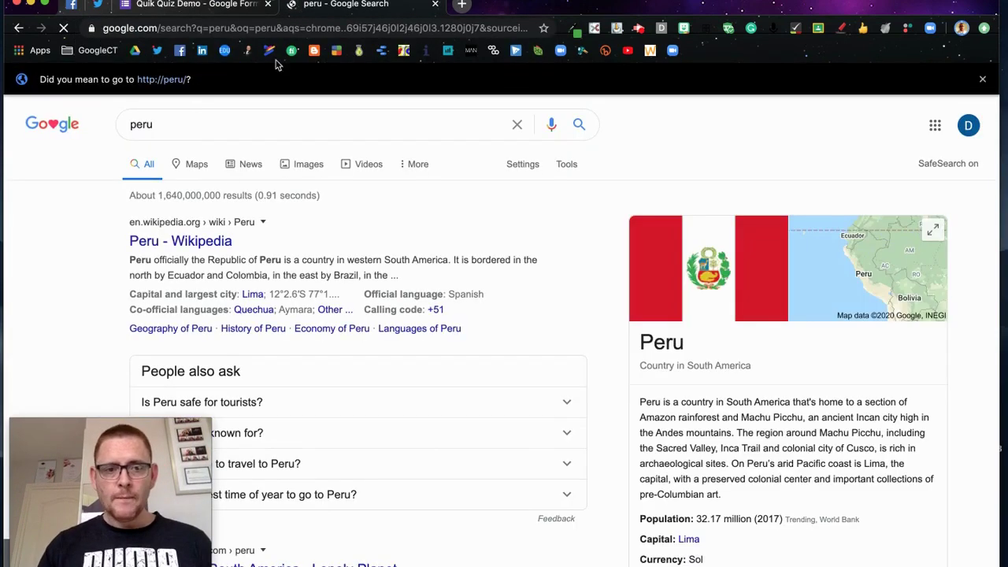
{"action": "left_click", "coordinate": [197, 243]}
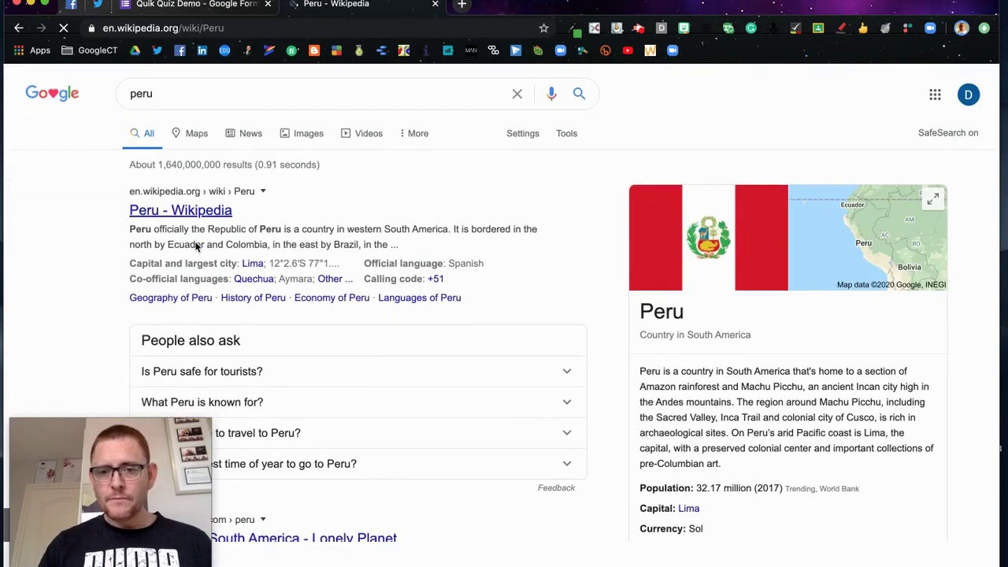
{"action": "left_click", "coordinate": [157, 27]}
{"action": "key", "text": "super+c"}
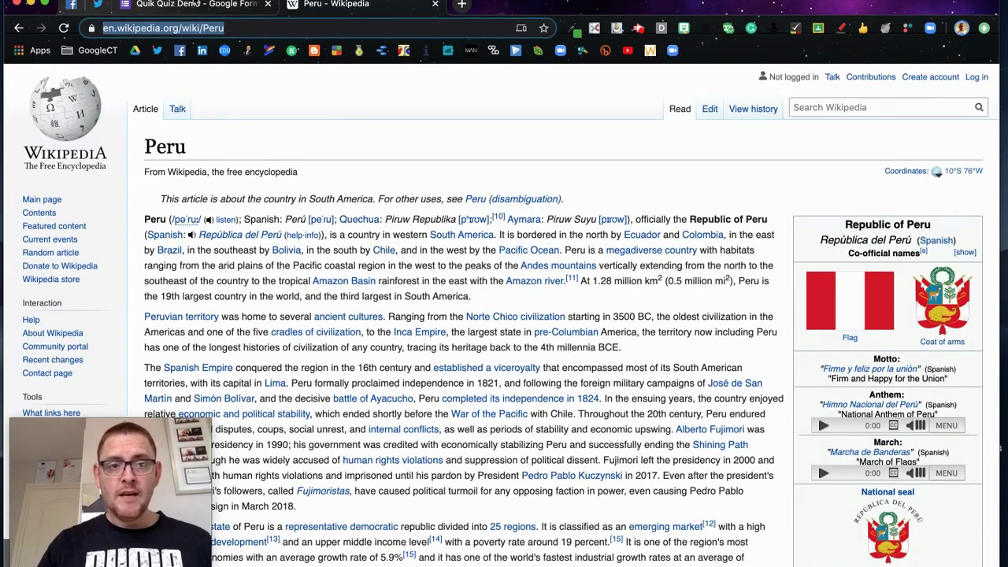
Back in the form, add the copied Wikipedia address as a link with the display text "Help" to the incorrect-answer feedback
{"action": "left_click", "coordinate": [196, 4]}
{"action": "left_click", "coordinate": [342, 236]}
{"action": "left_click", "coordinate": [357, 244]}
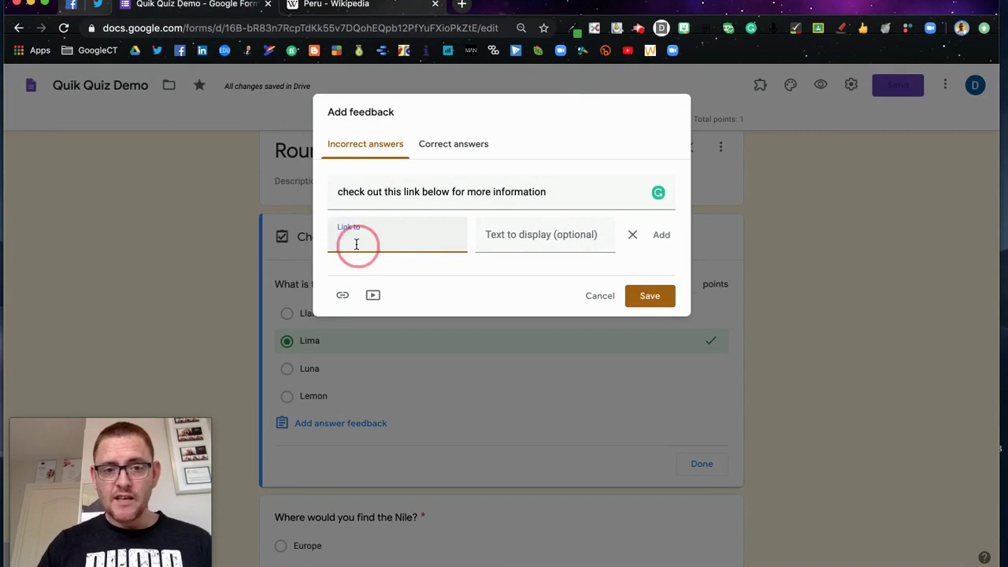
{"action": "key", "text": "super+v"}
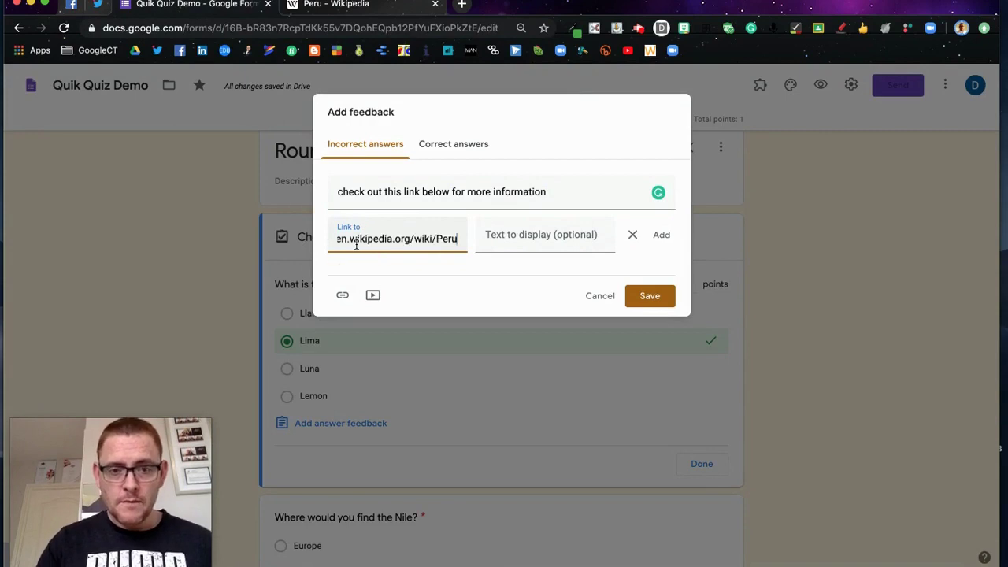
{"action": "left_click", "coordinate": [516, 237]}
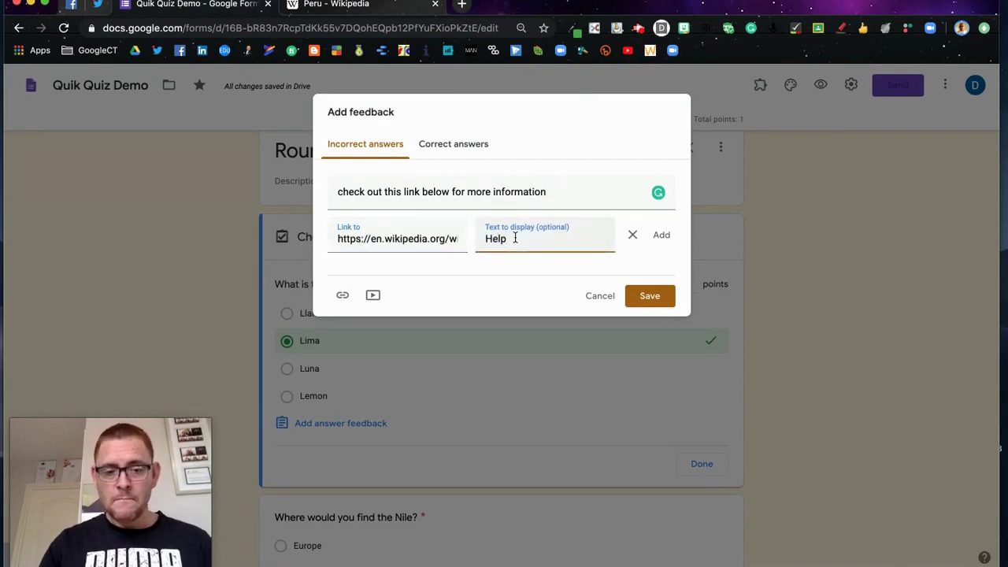
{"action": "left_click", "coordinate": [662, 233]}
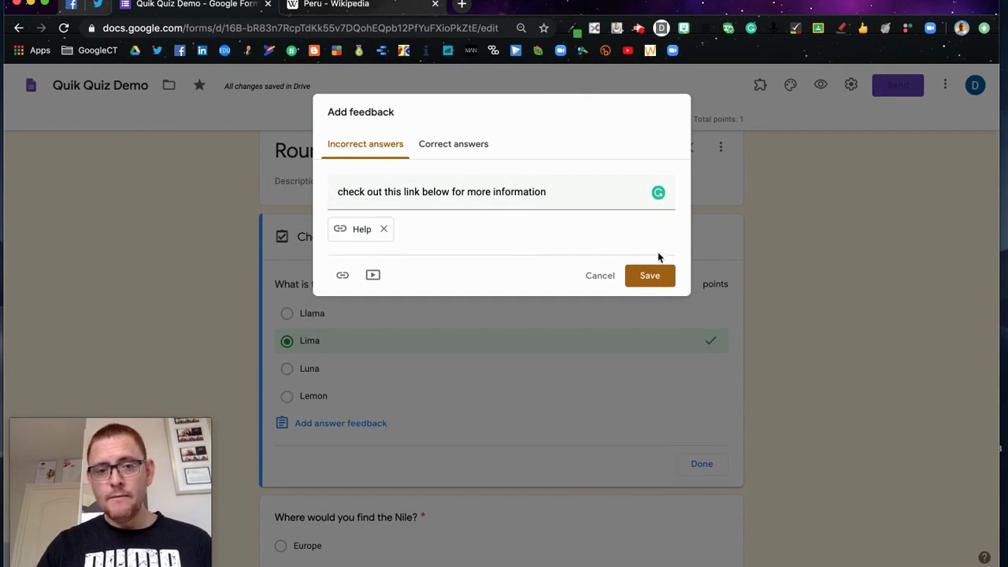
View the feedback for correct answers, leave it blank and save the Peru question's feedback
{"action": "left_click", "coordinate": [455, 146]}
{"action": "left_click", "coordinate": [414, 195]}
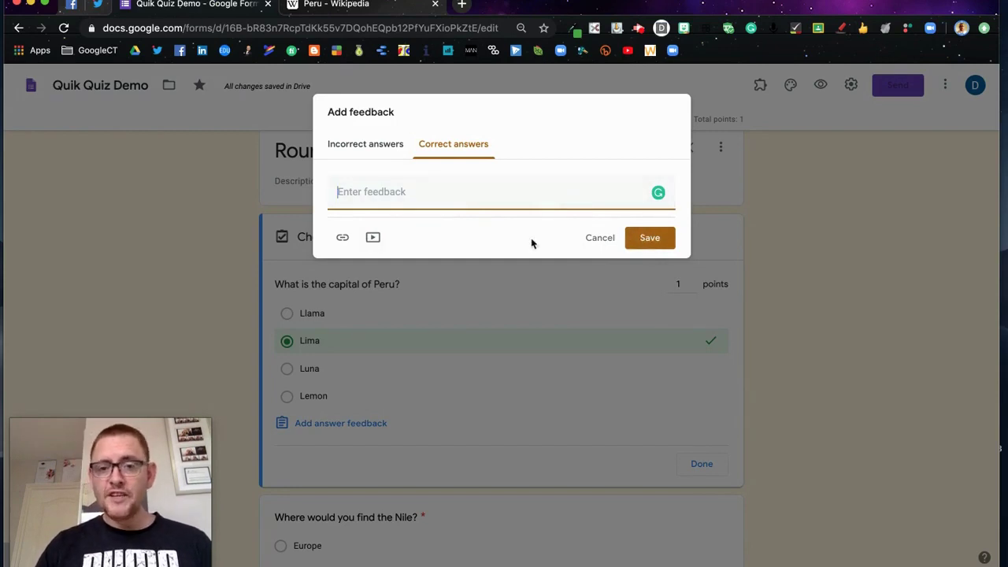
{"action": "left_click", "coordinate": [654, 241]}
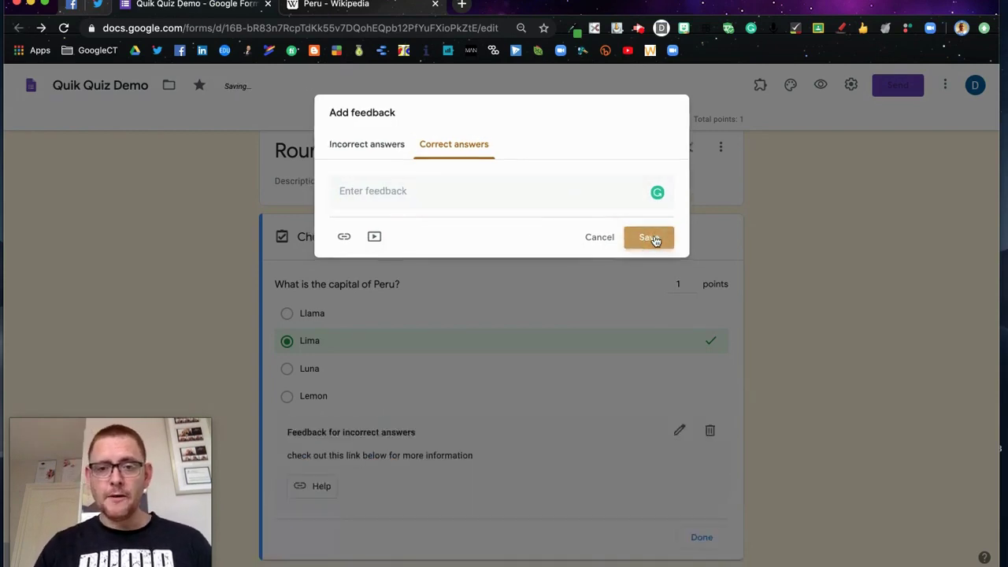
Set "Africa" as the correct answer to the "Where would you find the Nile?" question, worth 1 point
{"action": "scroll", "coordinate": [609, 470], "scroll_direction": "down", "scroll_amount": 5}
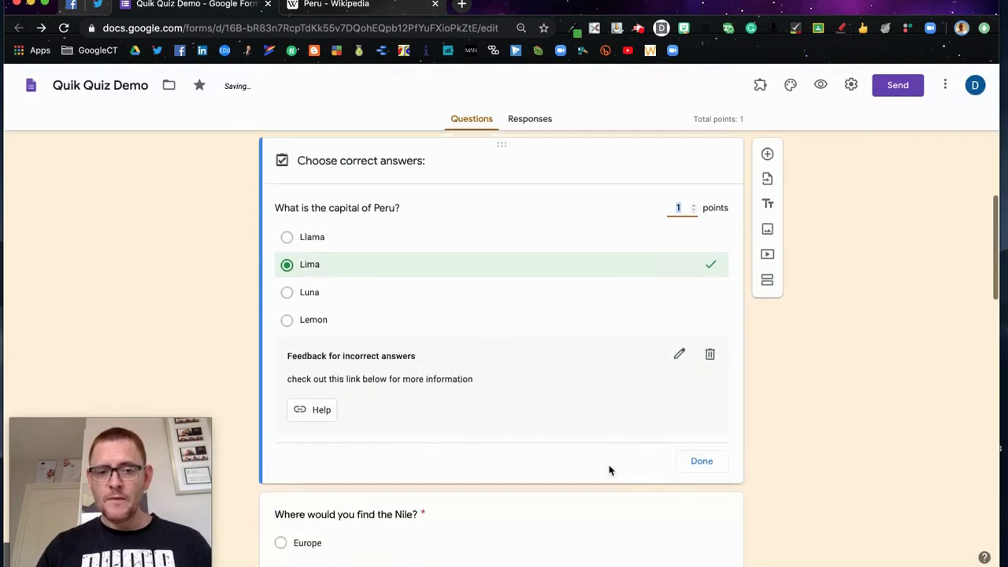
{"action": "scroll", "coordinate": [609, 466], "scroll_direction": "down", "scroll_amount": 4}
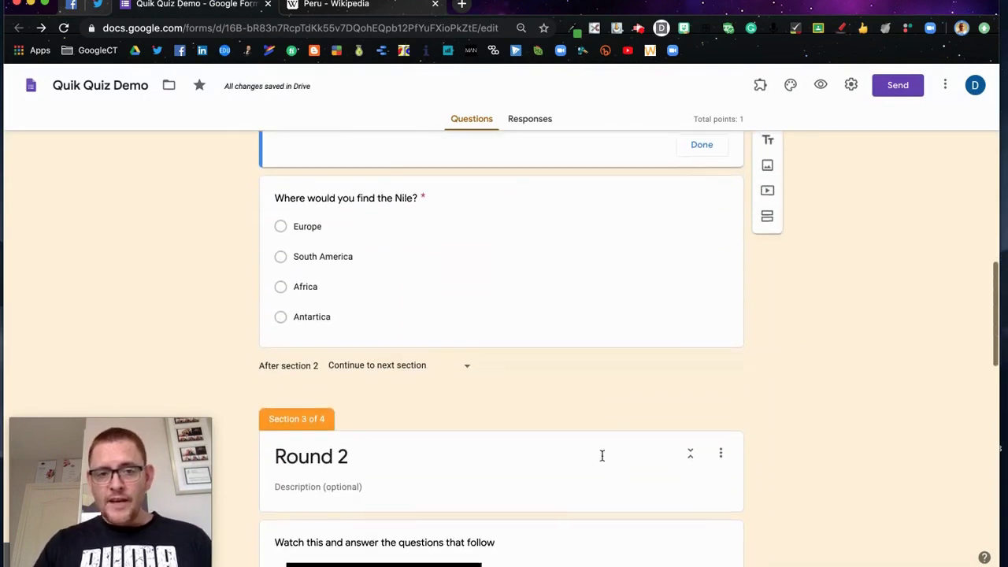
{"action": "left_click", "coordinate": [495, 288]}
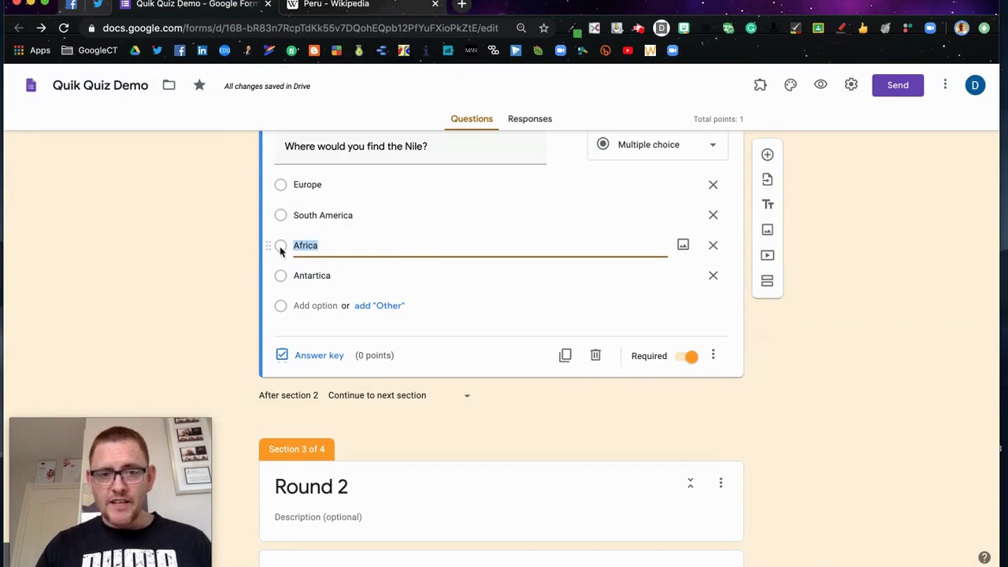
{"action": "left_click", "coordinate": [313, 359]}
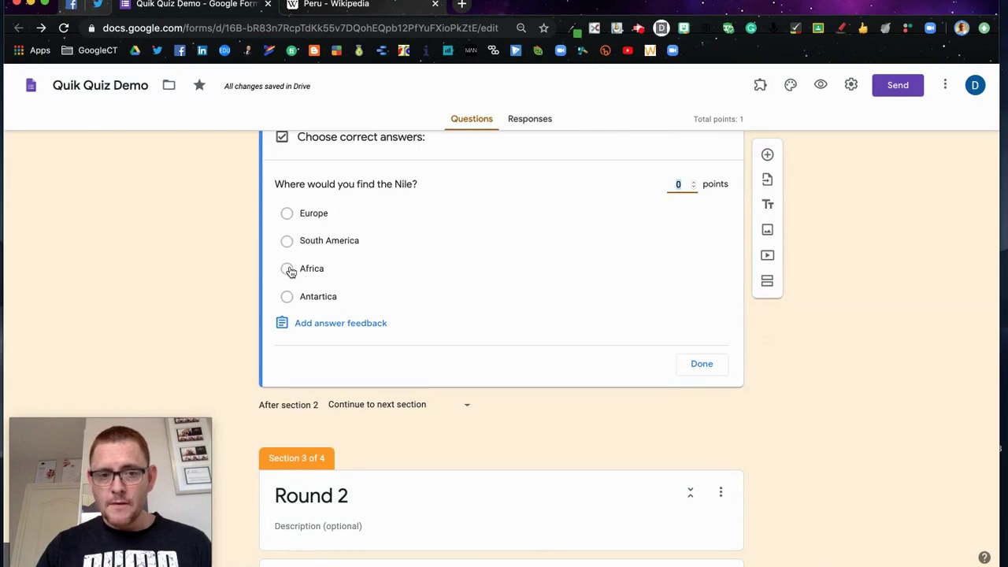
{"action": "left_click", "coordinate": [307, 325]}
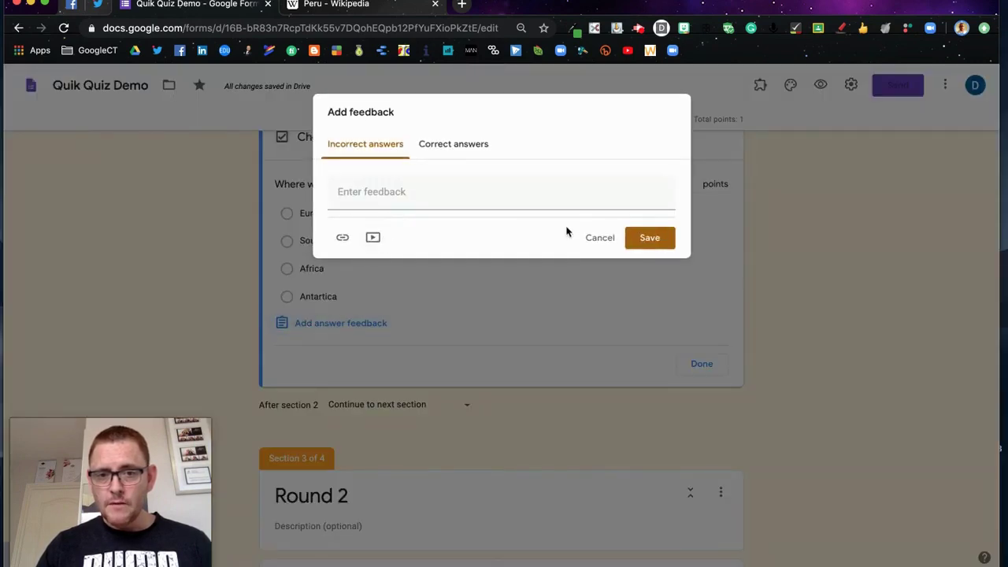
{"action": "left_click", "coordinate": [597, 239]}
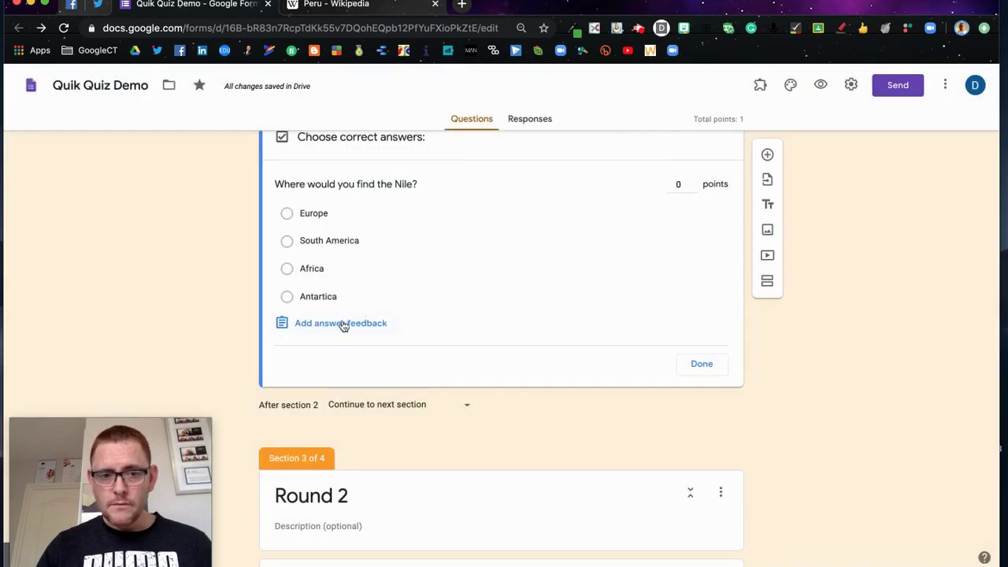
{"action": "left_click", "coordinate": [289, 269]}
{"action": "left_click", "coordinate": [693, 182]}
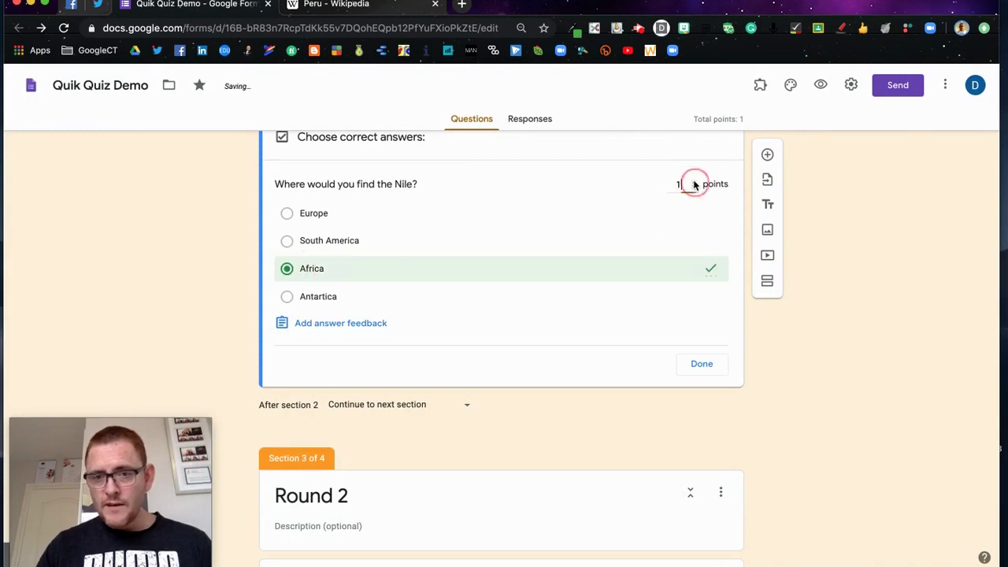
Leave the Nile question's answer feedback blank and finish its answer key
{"action": "left_click", "coordinate": [379, 323]}
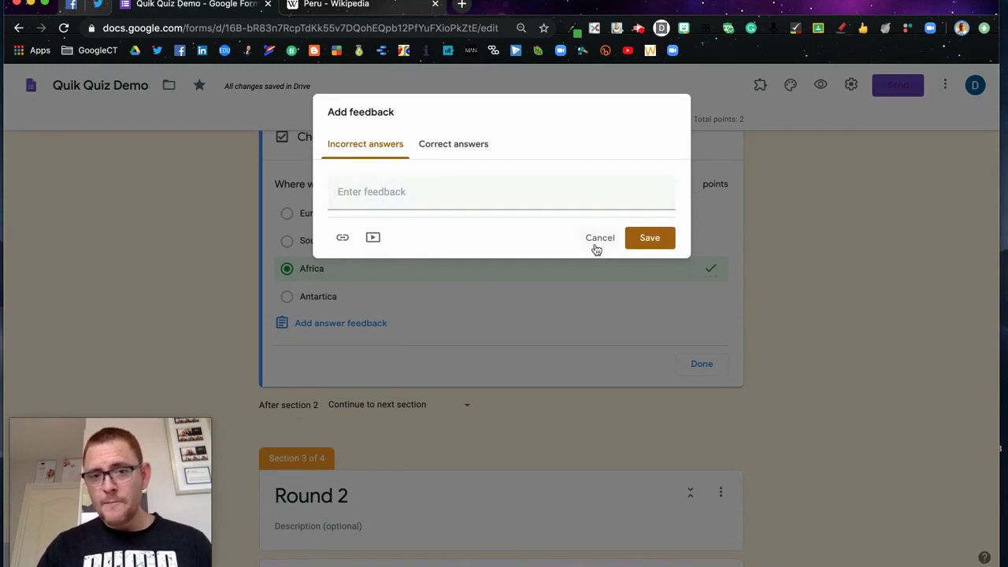
{"action": "left_click", "coordinate": [650, 238]}
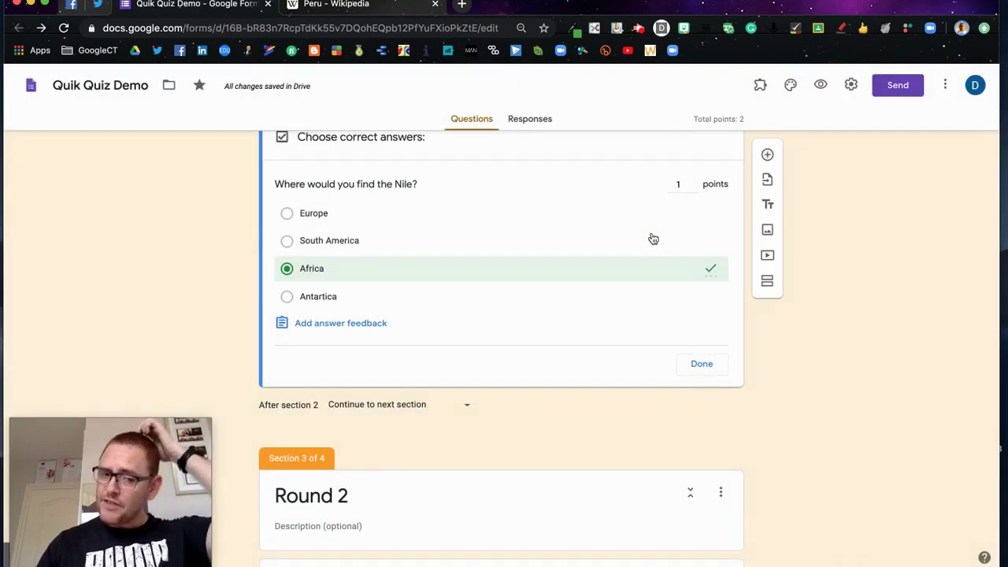
{"action": "scroll", "coordinate": [653, 239], "scroll_direction": "down", "scroll_amount": 1}
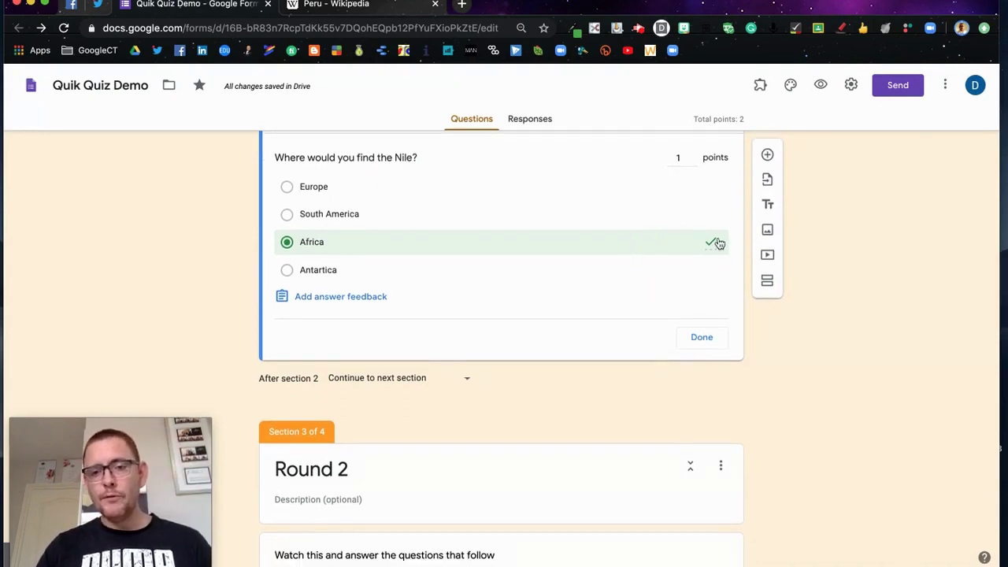
{"action": "left_click", "coordinate": [706, 337]}
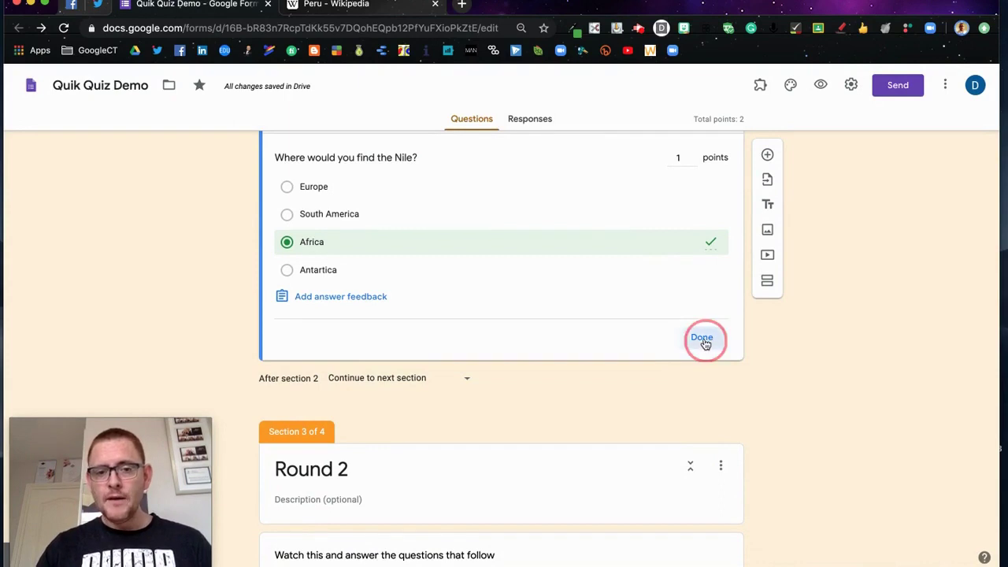
Add "your heart" and "your hart" as correct answers to the "What should you listen to?" question in Round 2
{"action": "scroll", "coordinate": [705, 342], "scroll_direction": "down", "scroll_amount": 5}
{"action": "scroll", "coordinate": [705, 342], "scroll_direction": "down", "scroll_amount": 2}
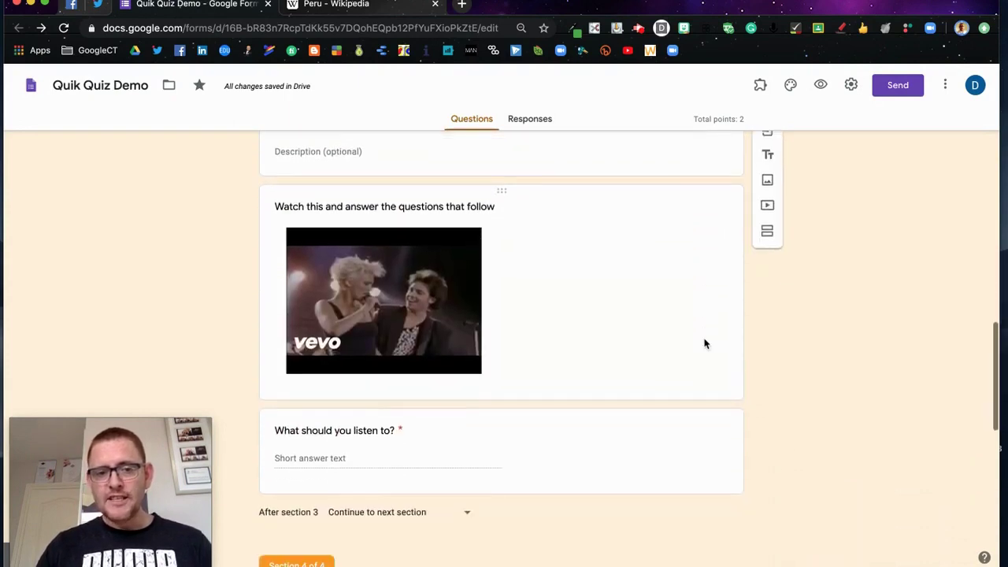
{"action": "left_click", "coordinate": [431, 419]}
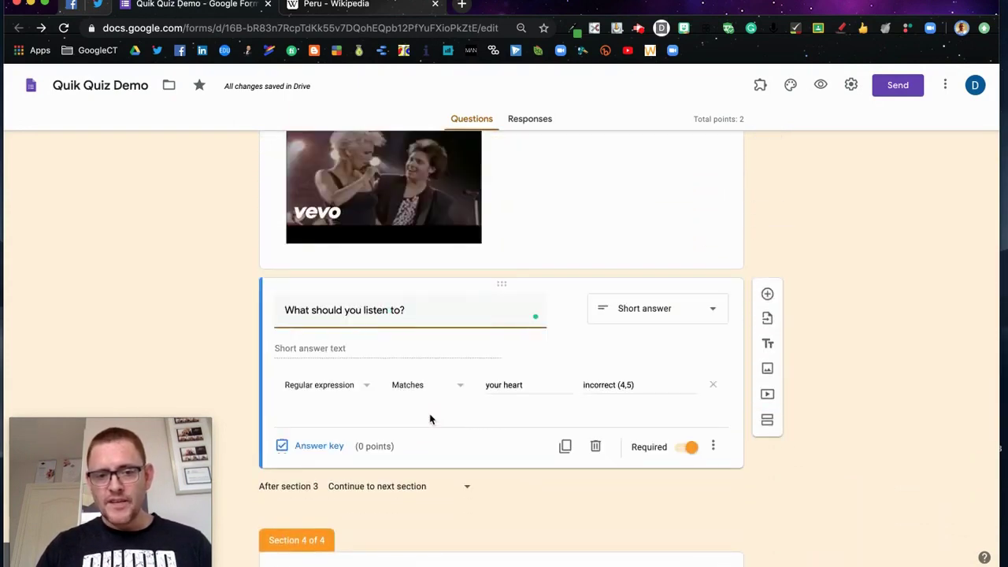
{"action": "left_click", "coordinate": [308, 446]}
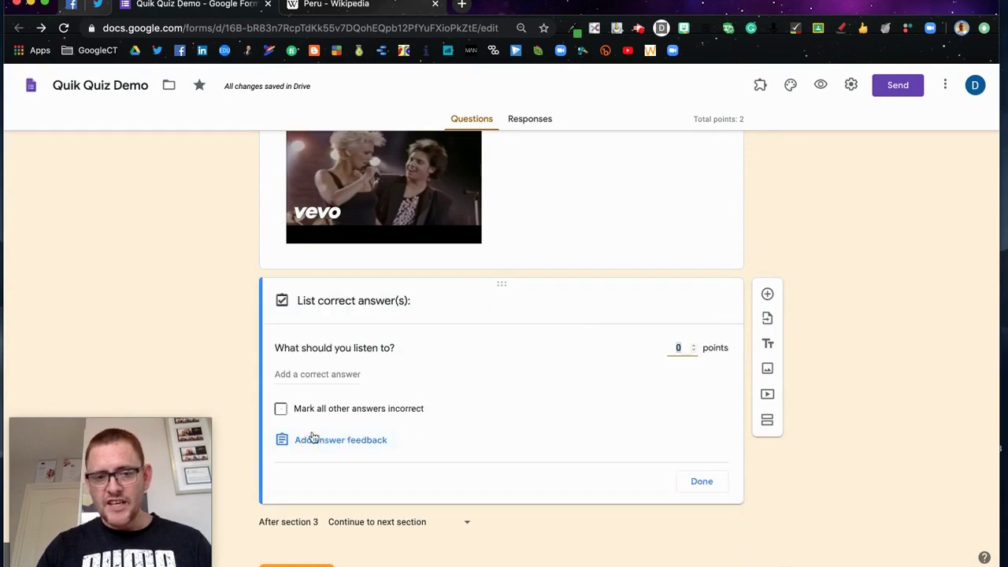
{"action": "scroll", "coordinate": [390, 343], "scroll_direction": "up", "scroll_amount": 1}
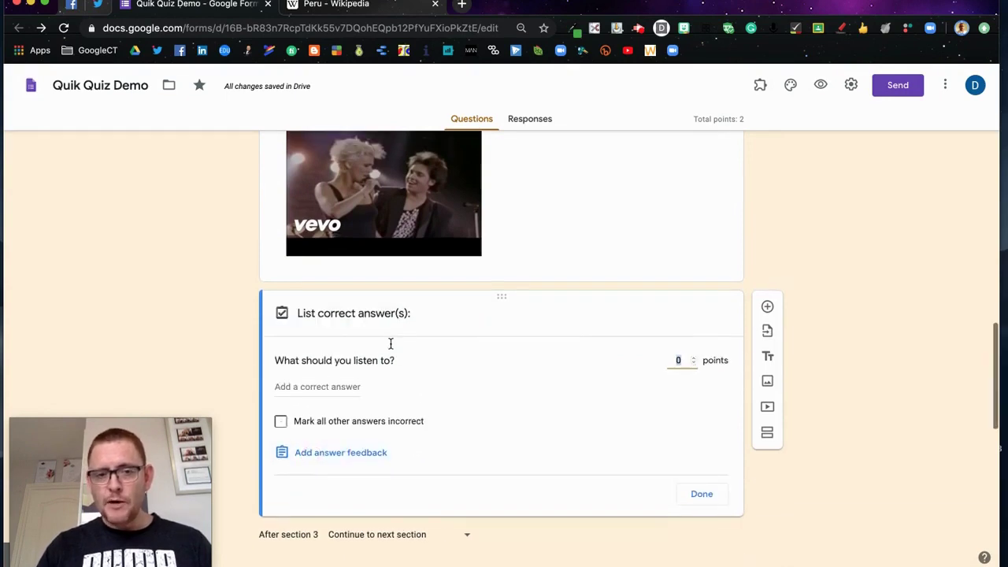
{"action": "left_click", "coordinate": [324, 386]}
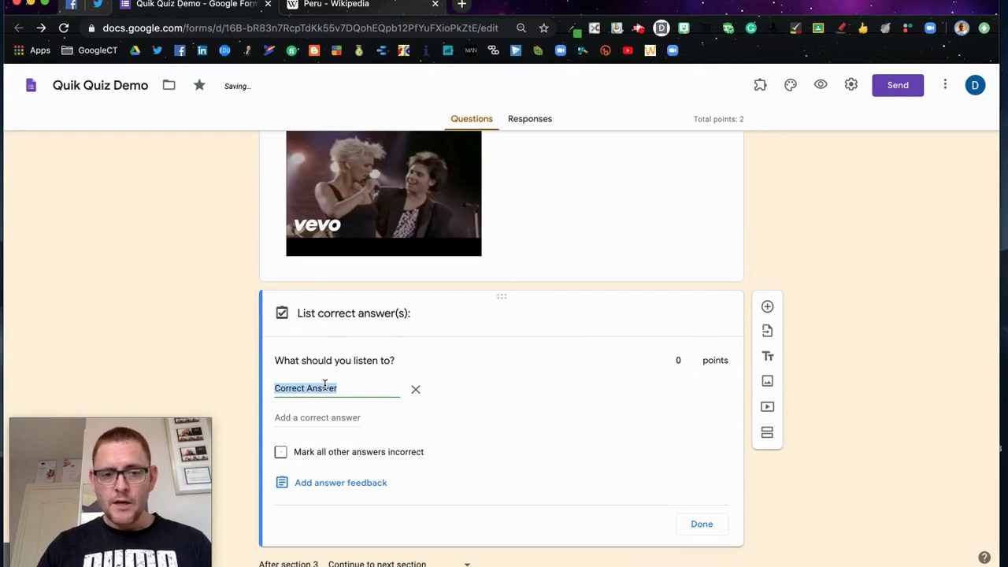
{"action": "type", "text": "your heart"}
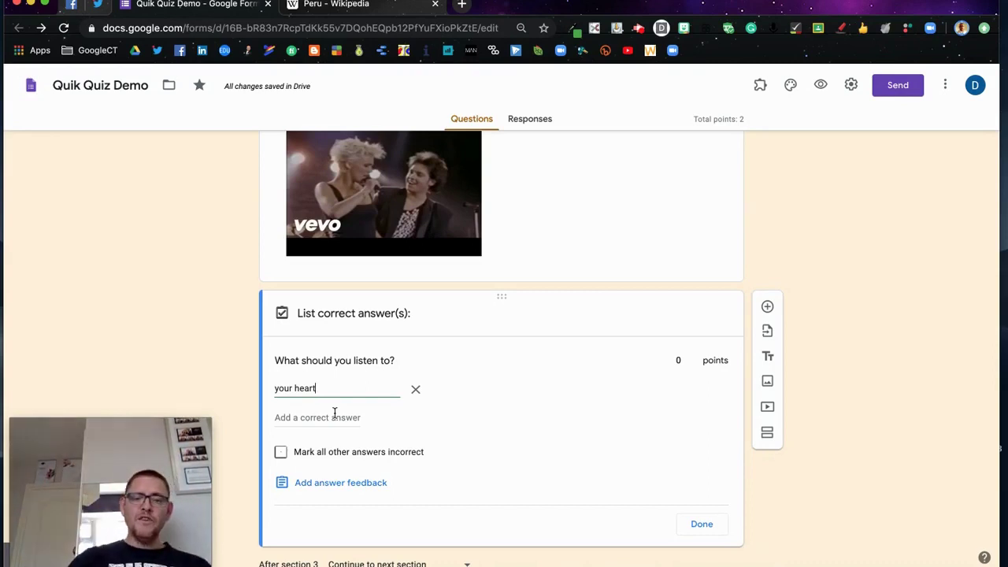
{"action": "left_click", "coordinate": [335, 418]}
{"action": "type", "text": "your hart"}
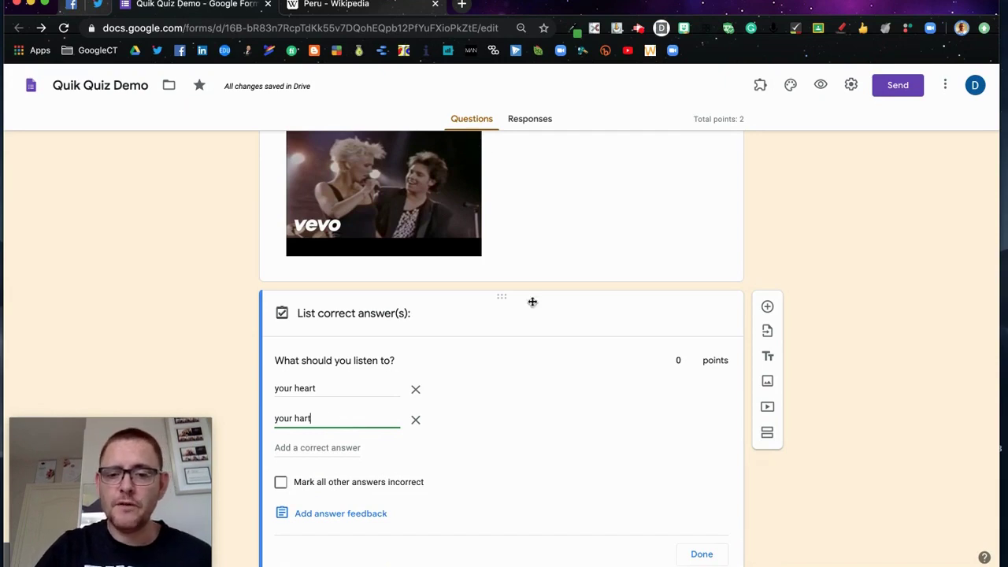
Close the answer key and remove the response validation from the "What should you listen to?" question
{"action": "scroll", "coordinate": [560, 384], "scroll_direction": "down", "scroll_amount": 1}
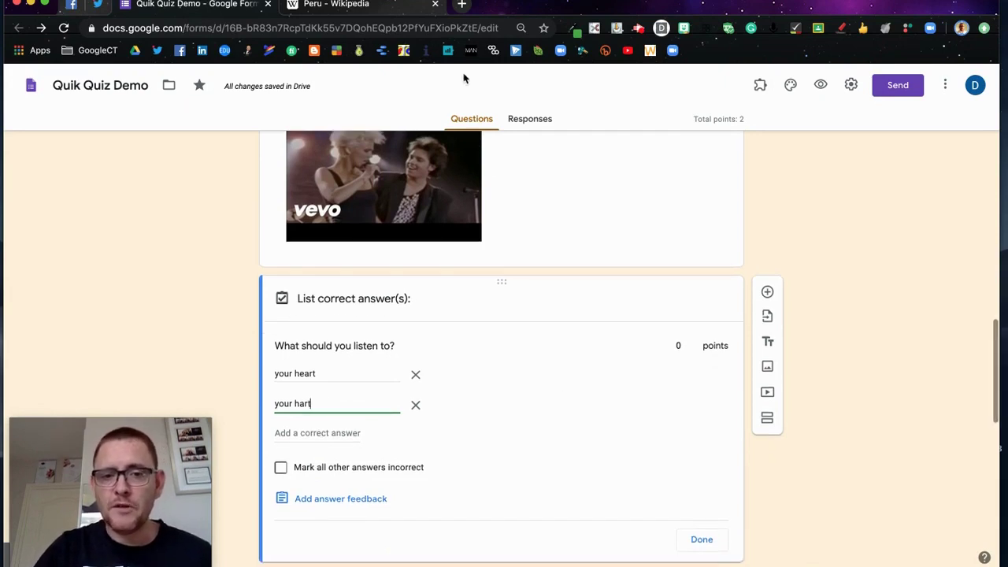
{"action": "scroll", "coordinate": [547, 382], "scroll_direction": "down", "scroll_amount": 5}
{"action": "left_click", "coordinate": [702, 455]}
{"action": "left_click", "coordinate": [713, 369]}
{"action": "left_click", "coordinate": [743, 449]}
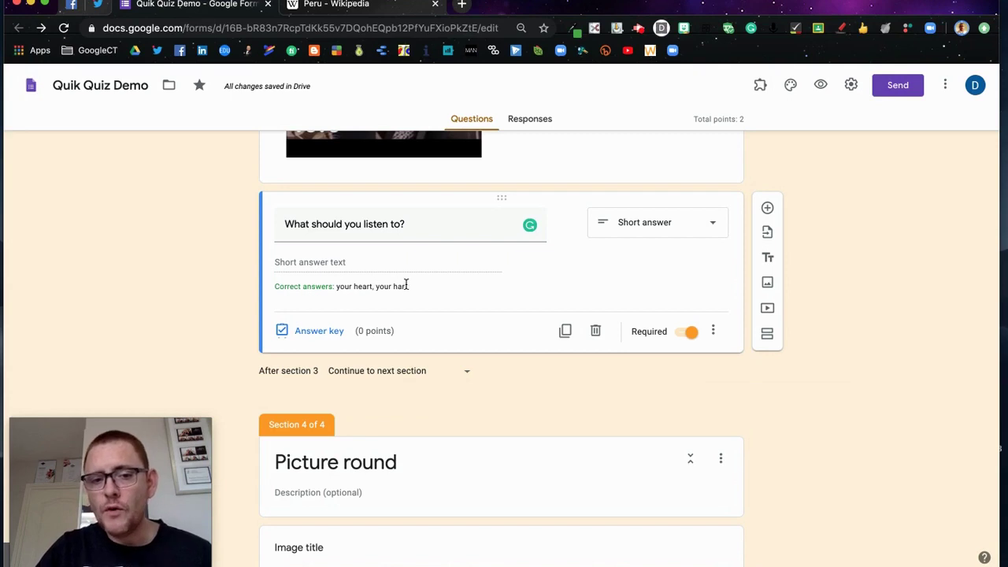
Mark all other answers to the "What should you listen to?" question as incorrect and make it worth 1 point
{"action": "left_click", "coordinate": [320, 330]}
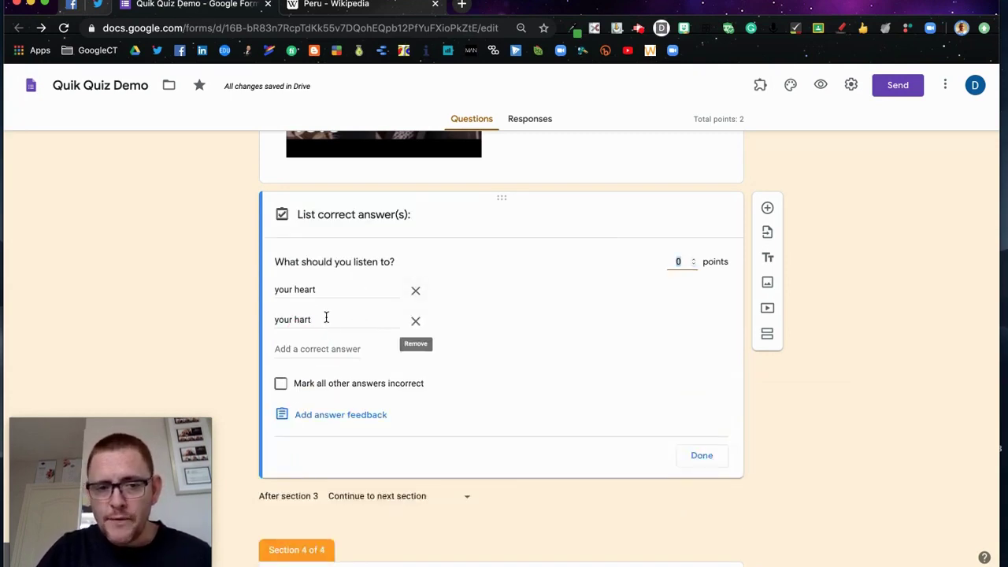
{"action": "left_click", "coordinate": [280, 385]}
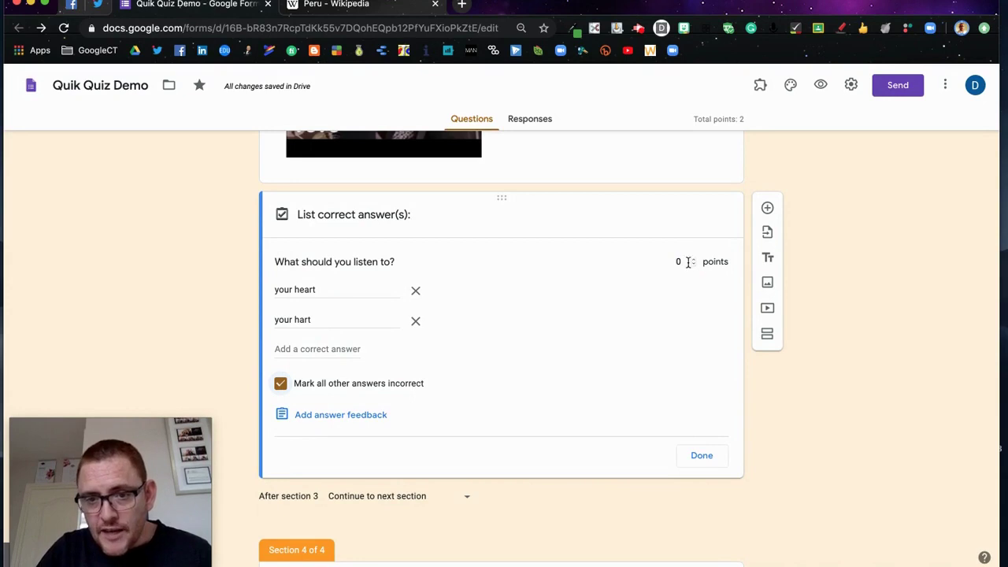
{"action": "left_click", "coordinate": [693, 261]}
{"action": "left_click", "coordinate": [704, 462]}
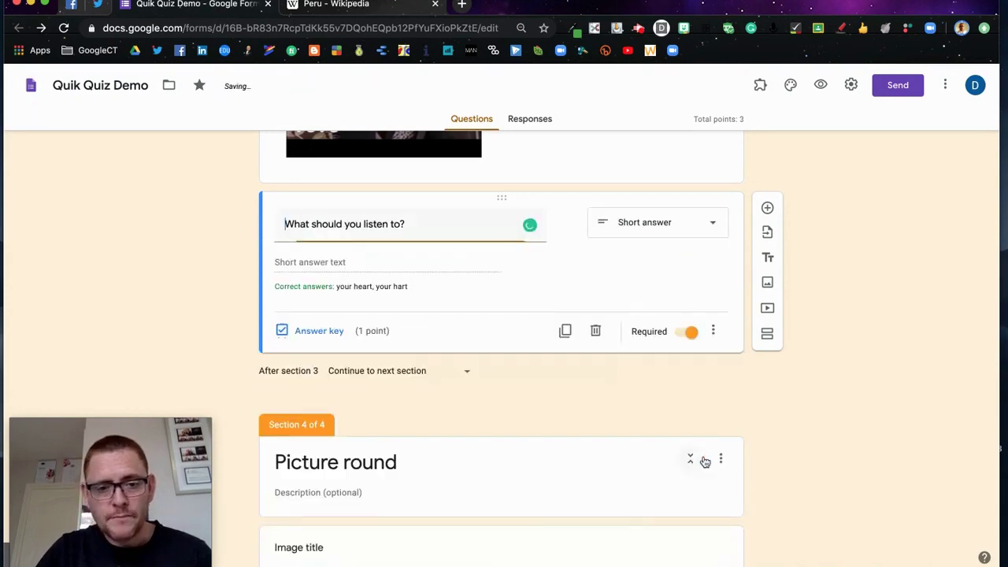
Set "Big plane" as the correct answer to the picture round's "What type of plane is this?" question, worth 1 point
{"action": "scroll", "coordinate": [705, 462], "scroll_direction": "down", "scroll_amount": 5}
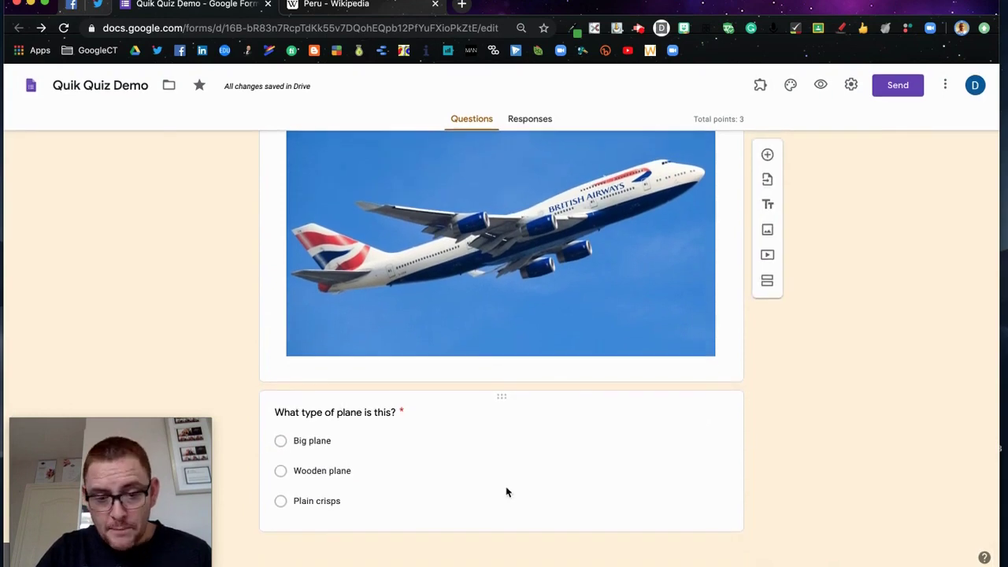
{"action": "left_click", "coordinate": [506, 491]}
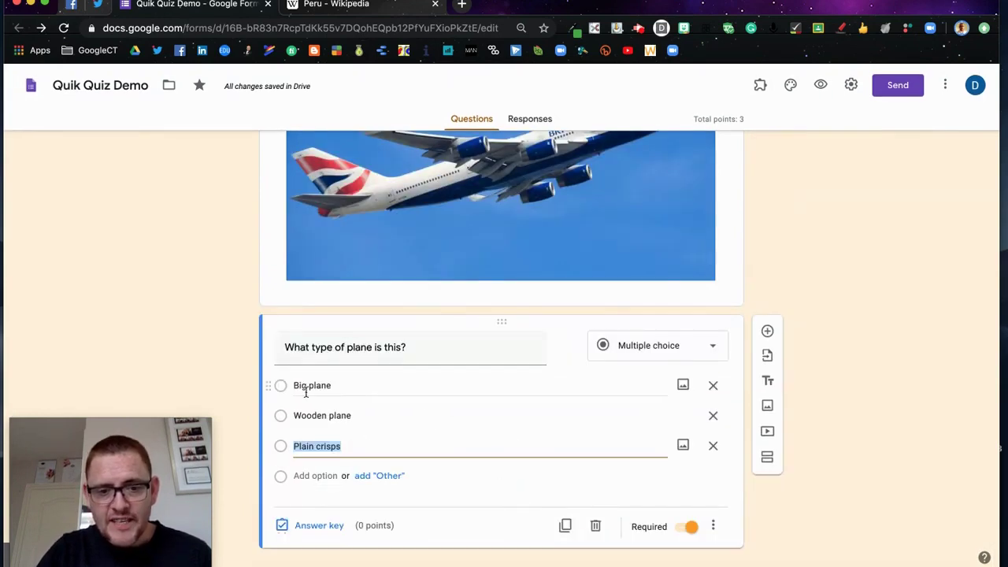
{"action": "left_click", "coordinate": [281, 390]}
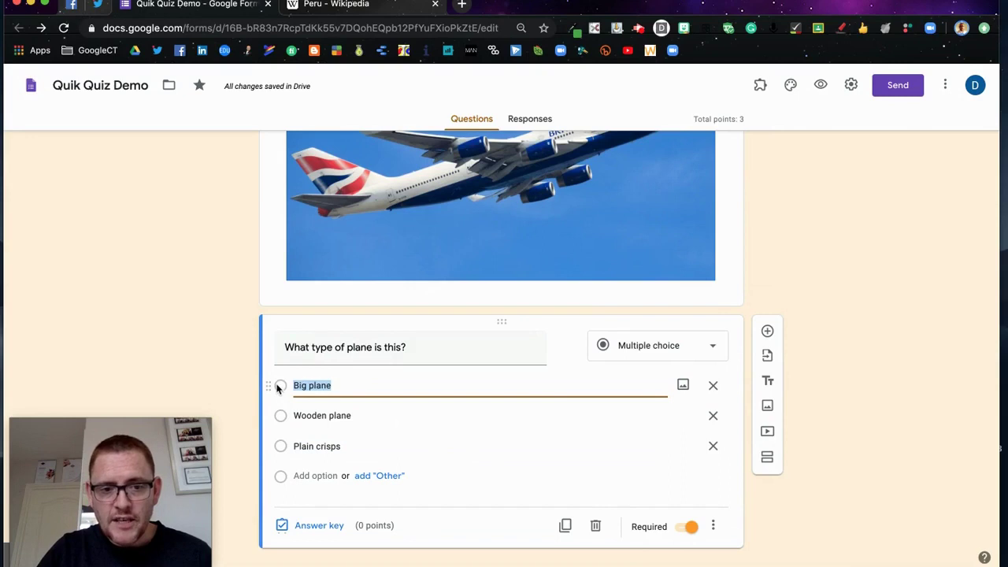
{"action": "left_click", "coordinate": [298, 526]}
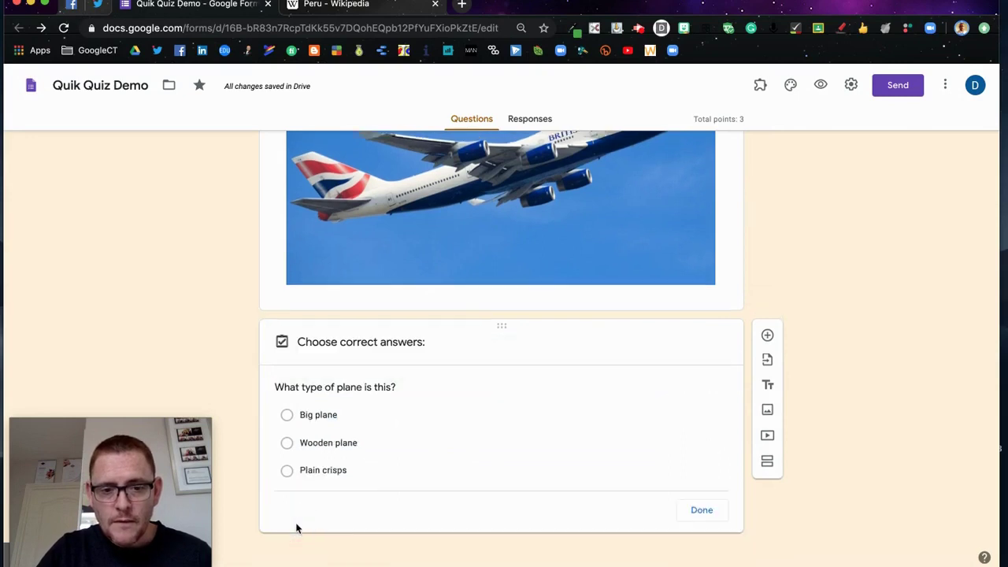
{"action": "left_click", "coordinate": [287, 415]}
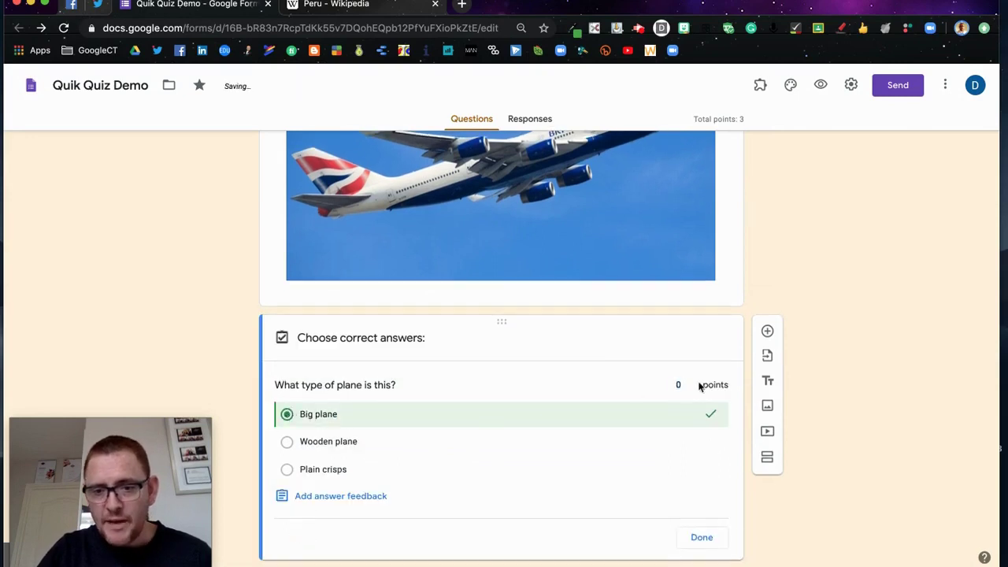
{"action": "left_click", "coordinate": [693, 383]}
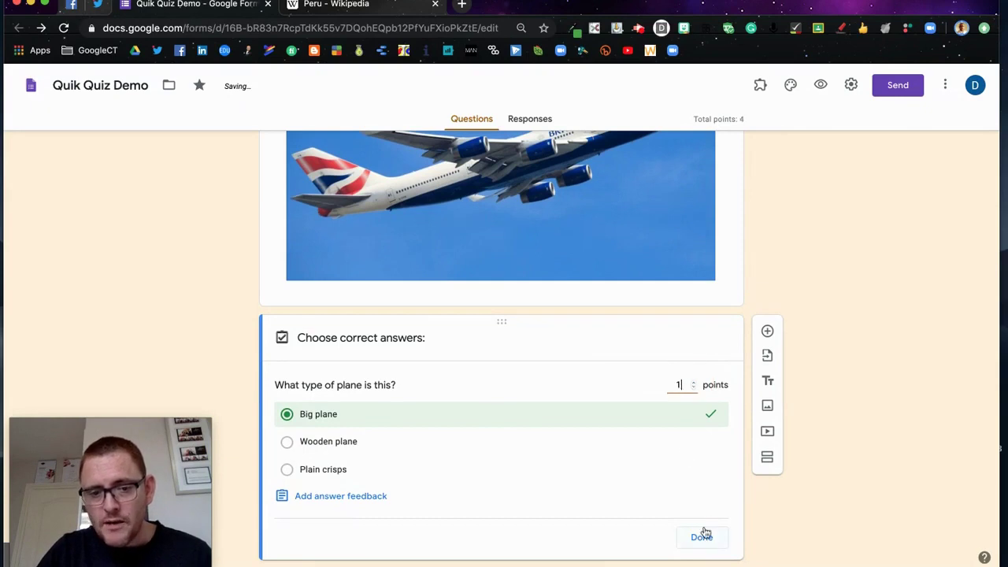
Add the incorrect-answer feedback "Are you serious?" to the "What type of plane is this?" question and close its answer key
{"action": "left_click", "coordinate": [371, 497]}
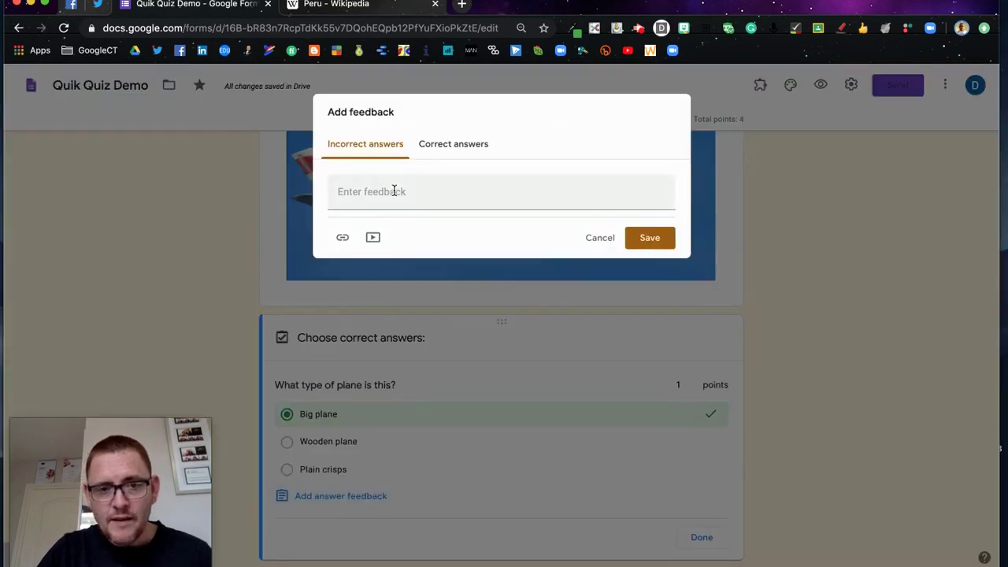
{"action": "type", "text": "A"}
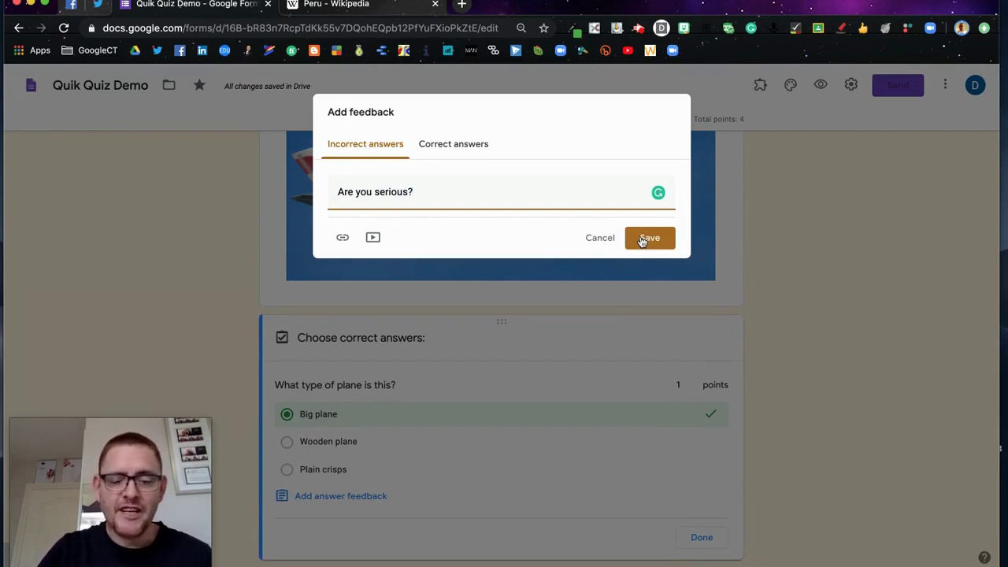
{"action": "left_click", "coordinate": [643, 238]}
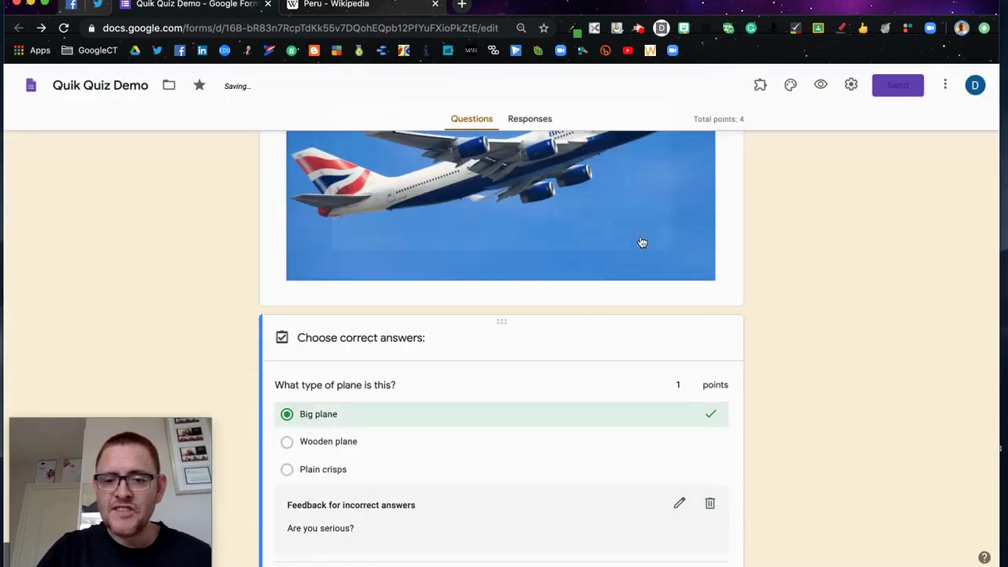
{"action": "scroll", "coordinate": [682, 452], "scroll_direction": "down", "scroll_amount": 2}
{"action": "left_click", "coordinate": [702, 504]}
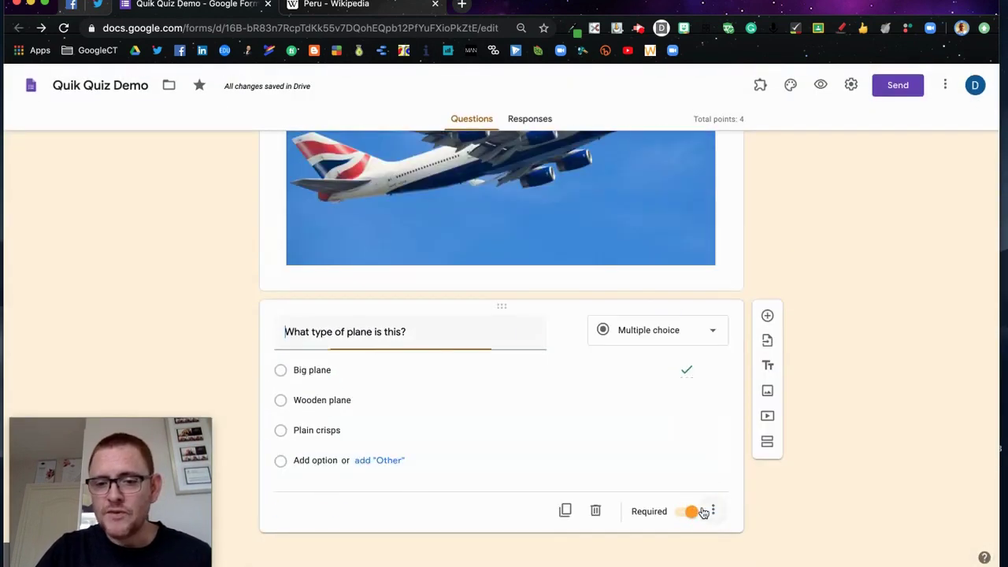
Preview the quiz, fill in the name and email address, choose age 16+ and continue to Round 1
{"action": "scroll", "coordinate": [703, 513], "scroll_direction": "up", "scroll_amount": 5}
{"action": "scroll", "coordinate": [704, 513], "scroll_direction": "up", "scroll_amount": 15}
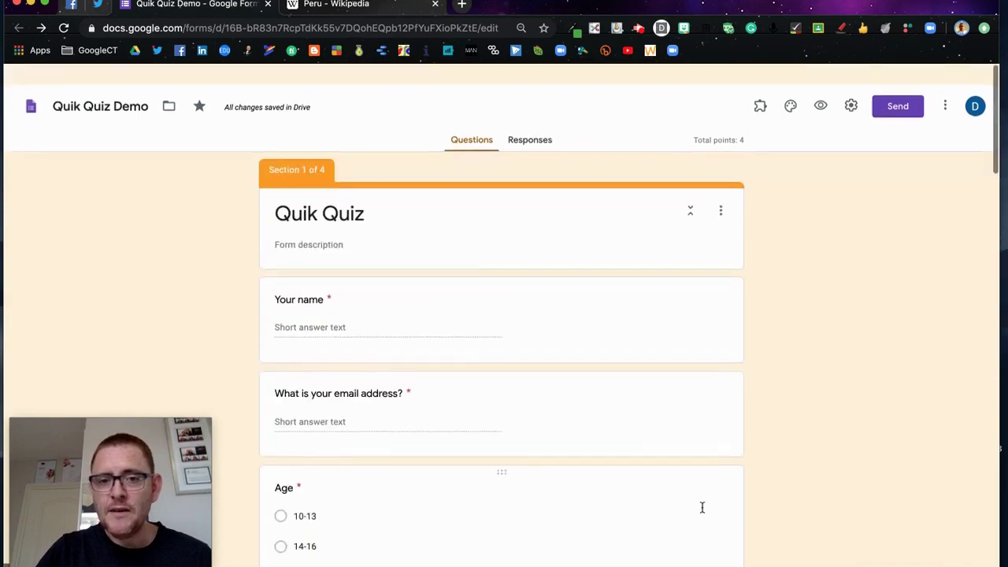
{"action": "left_click", "coordinate": [820, 86]}
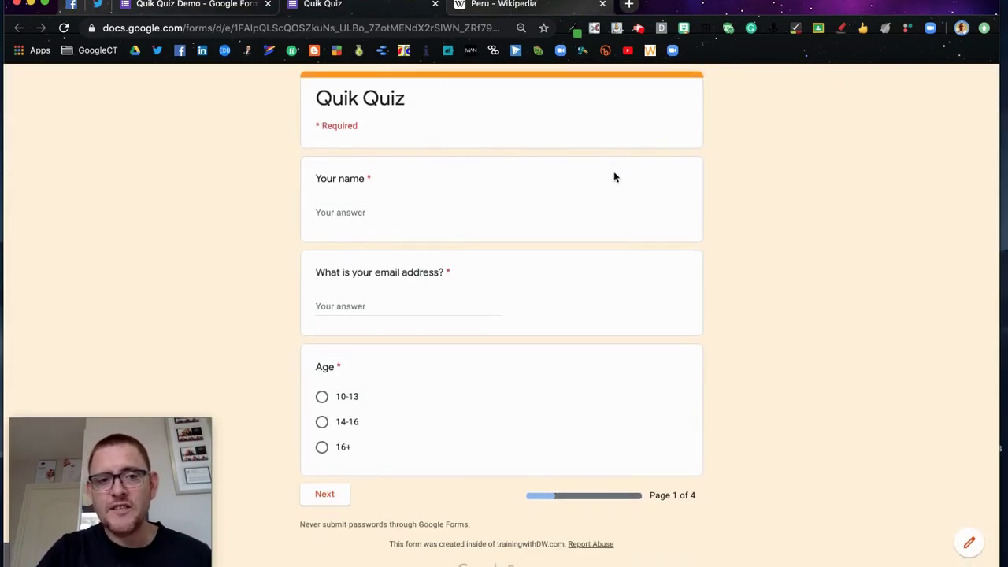
{"action": "left_click", "coordinate": [368, 215]}
{"action": "type", "text": "Daren"}
{"action": "left_click", "coordinate": [367, 289]}
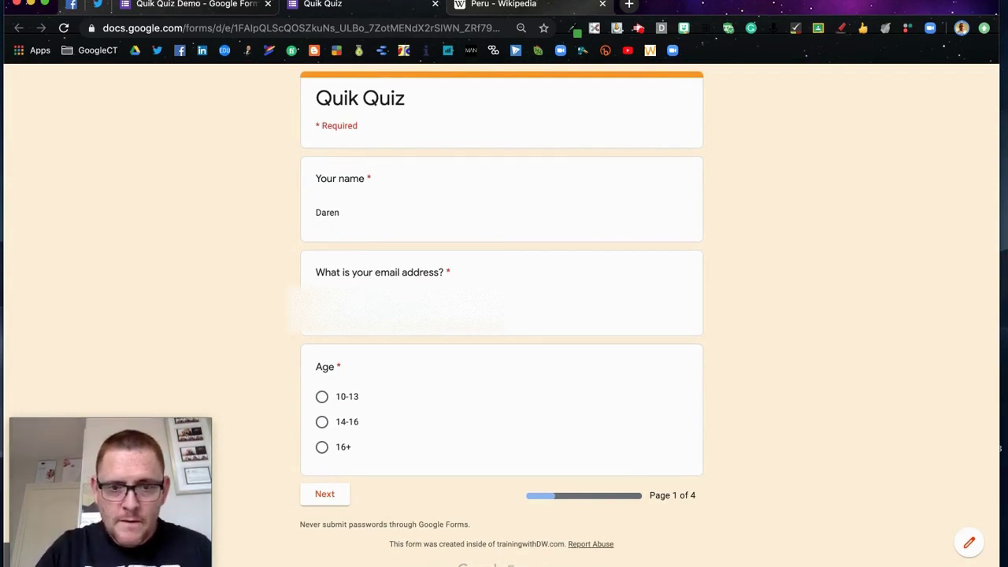
{"action": "left_click", "coordinate": [322, 449]}
{"action": "left_click", "coordinate": [326, 492]}
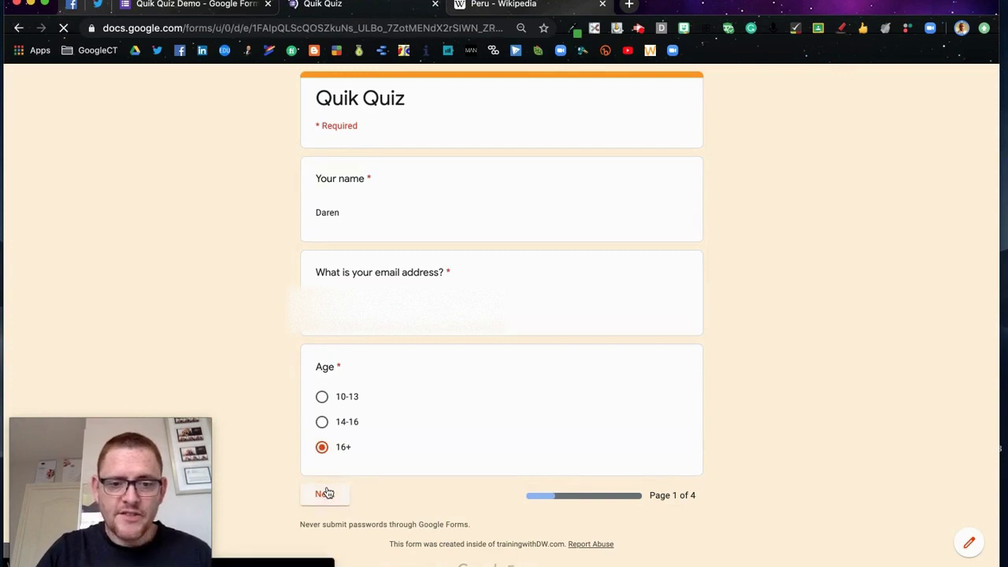
Answer Round 1 with "Lima" for the capital of Peru and "Africa" for the Nile, and continue to Round 2
{"action": "left_click", "coordinate": [321, 264]}
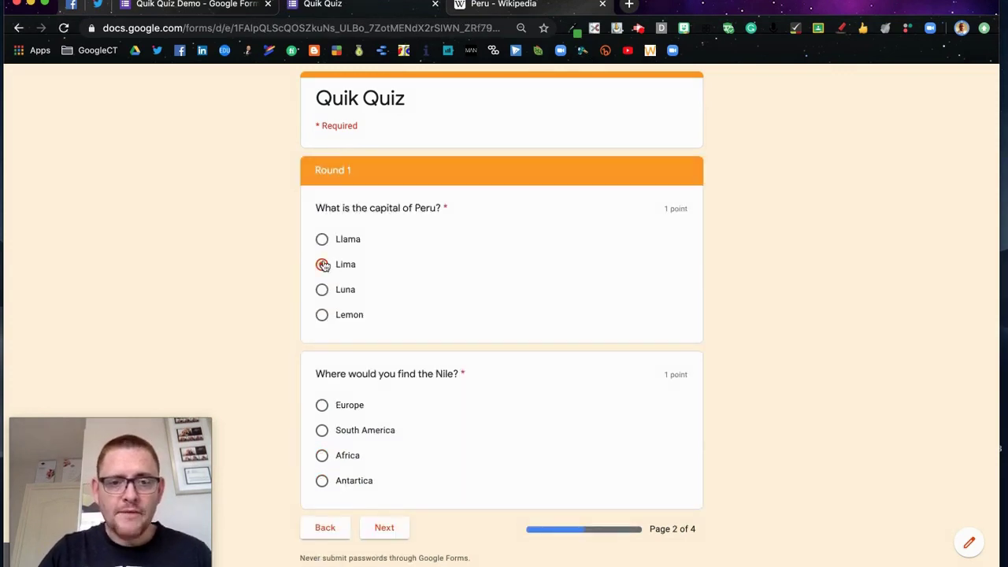
{"action": "left_click", "coordinate": [322, 456]}
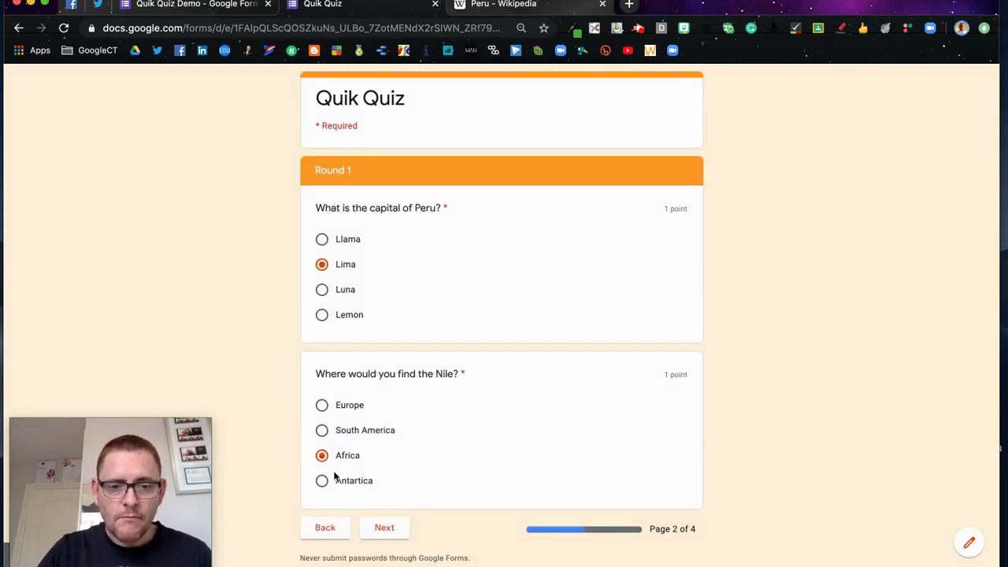
{"action": "left_click", "coordinate": [383, 528]}
Answer "What should you listen to?" with "you hart", choose "Wooden plane" in the picture round and submit the quiz
{"action": "left_click", "coordinate": [378, 421]}
{"action": "type", "text": "you hart"}
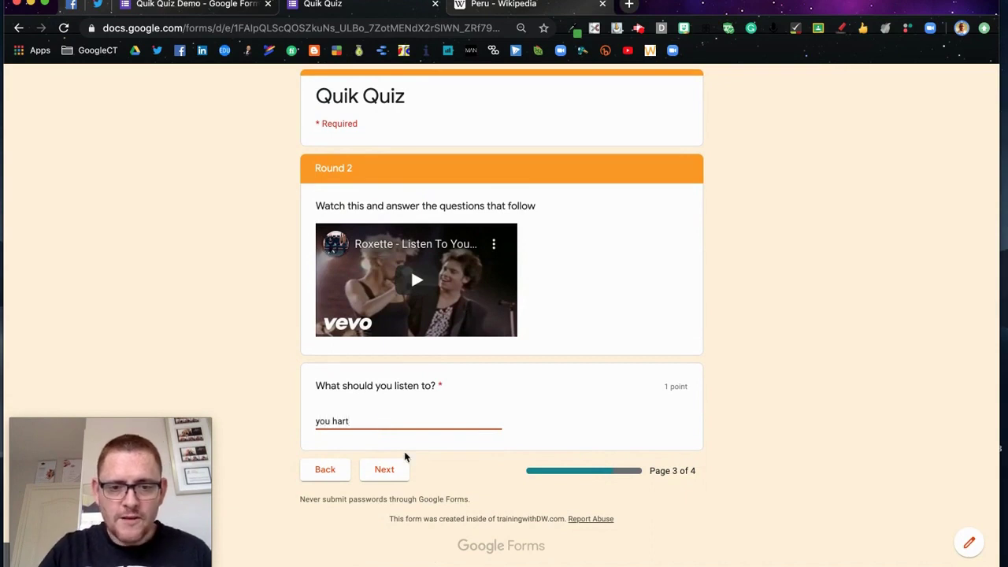
{"action": "left_click", "coordinate": [386, 471]}
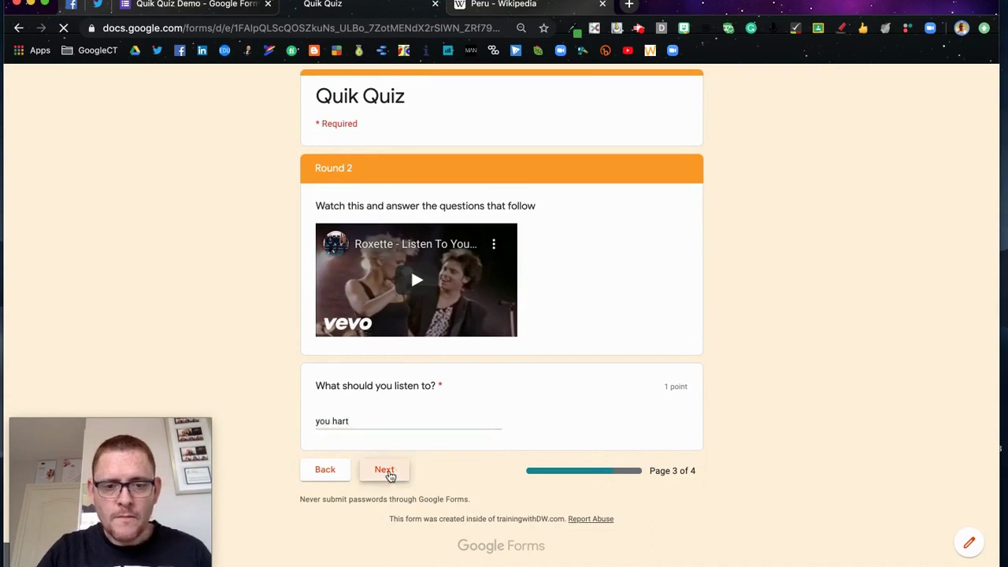
{"action": "scroll", "coordinate": [389, 478], "scroll_direction": "down", "scroll_amount": 3}
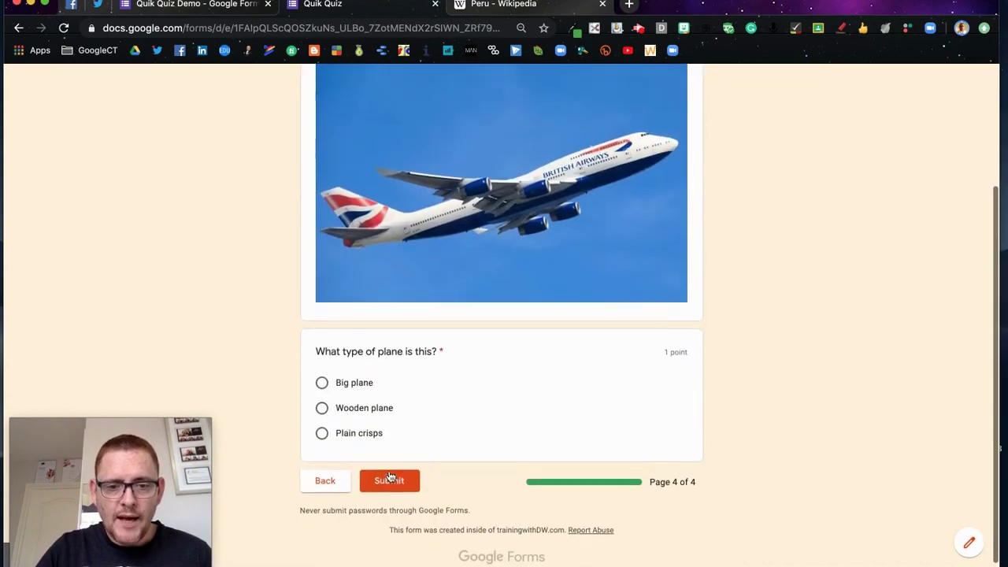
{"action": "left_click", "coordinate": [322, 403]}
{"action": "left_click", "coordinate": [389, 481]}
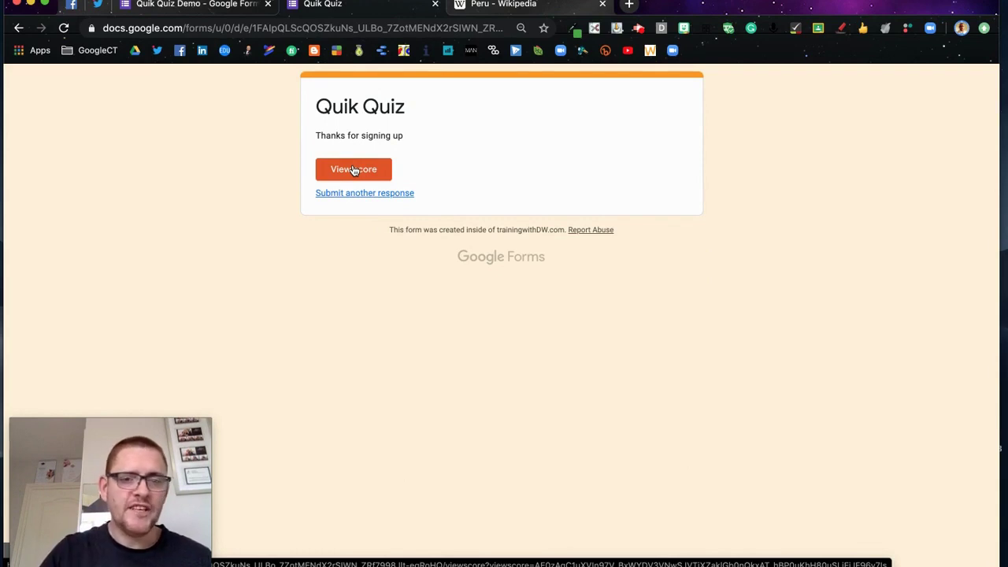
View the submitted quiz's score and examine the points, correct answers and feedback for each round
{"action": "left_click", "coordinate": [353, 170]}
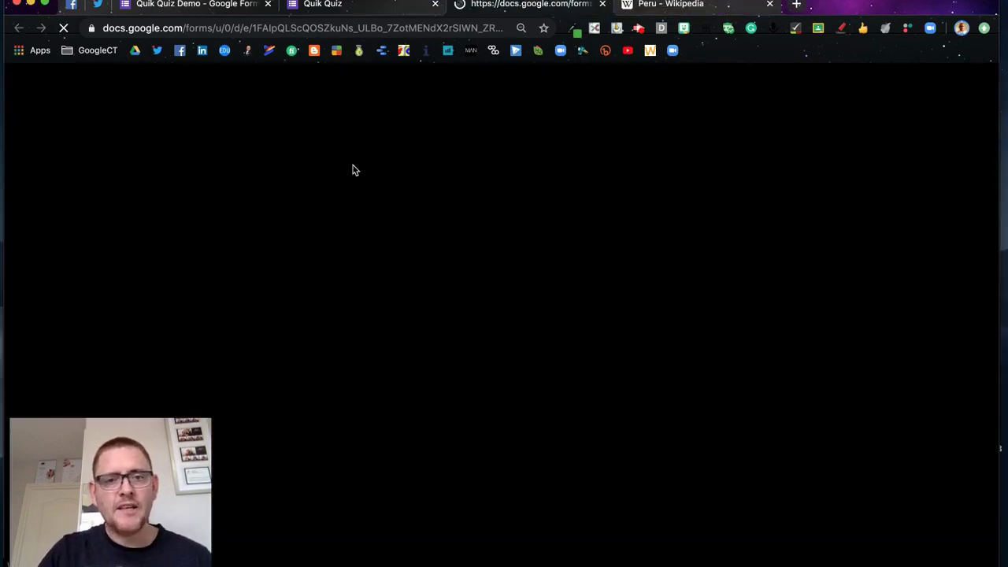
{"action": "scroll", "coordinate": [352, 167], "scroll_direction": "down", "scroll_amount": 2}
{"action": "scroll", "coordinate": [358, 167], "scroll_direction": "up", "scroll_amount": 2}
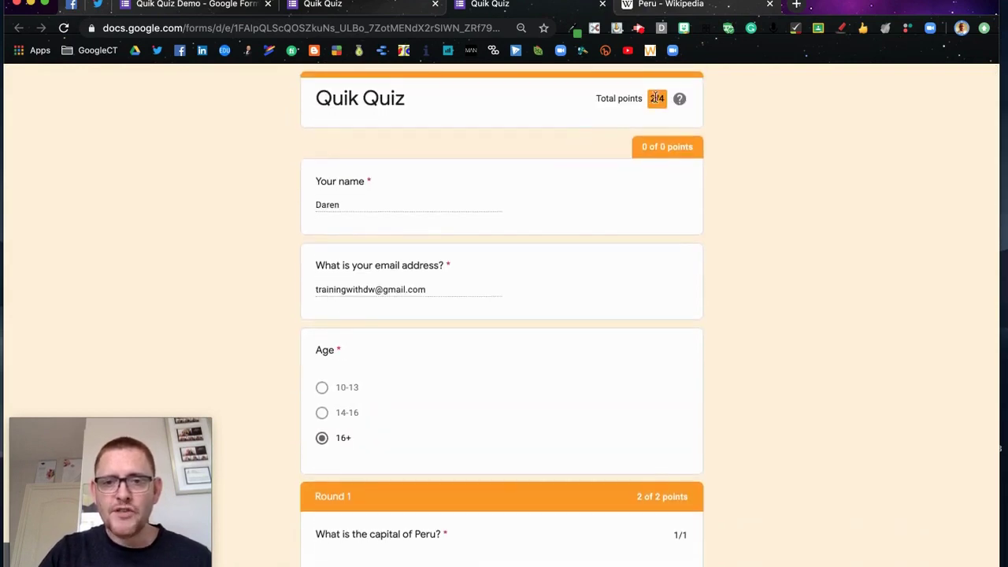
{"action": "scroll", "coordinate": [631, 202], "scroll_direction": "down", "scroll_amount": 5}
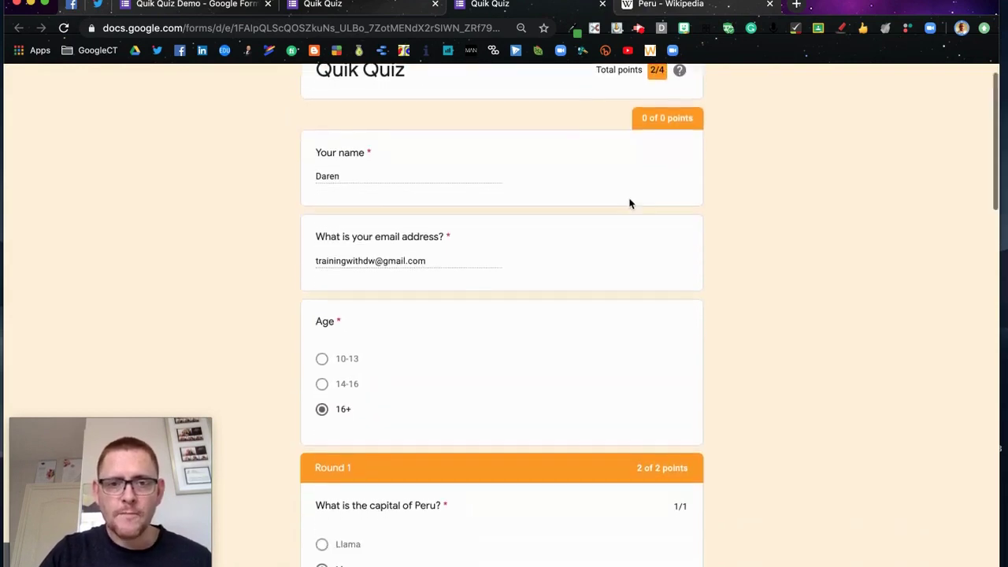
{"action": "scroll", "coordinate": [646, 157], "scroll_direction": "down", "scroll_amount": 1}
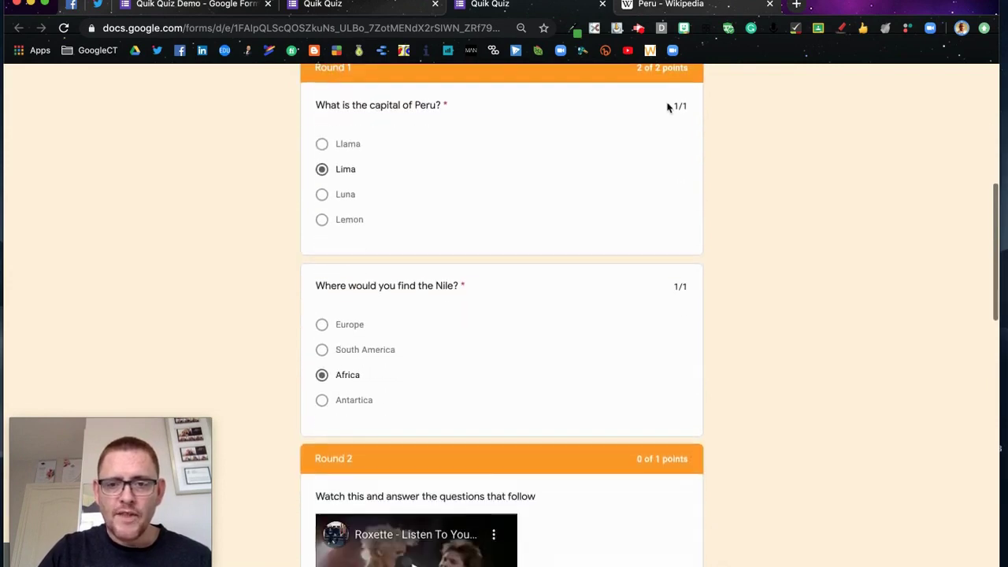
{"action": "scroll", "coordinate": [676, 327], "scroll_direction": "down", "scroll_amount": 4}
{"action": "scroll", "coordinate": [676, 326], "scroll_direction": "down", "scroll_amount": 3}
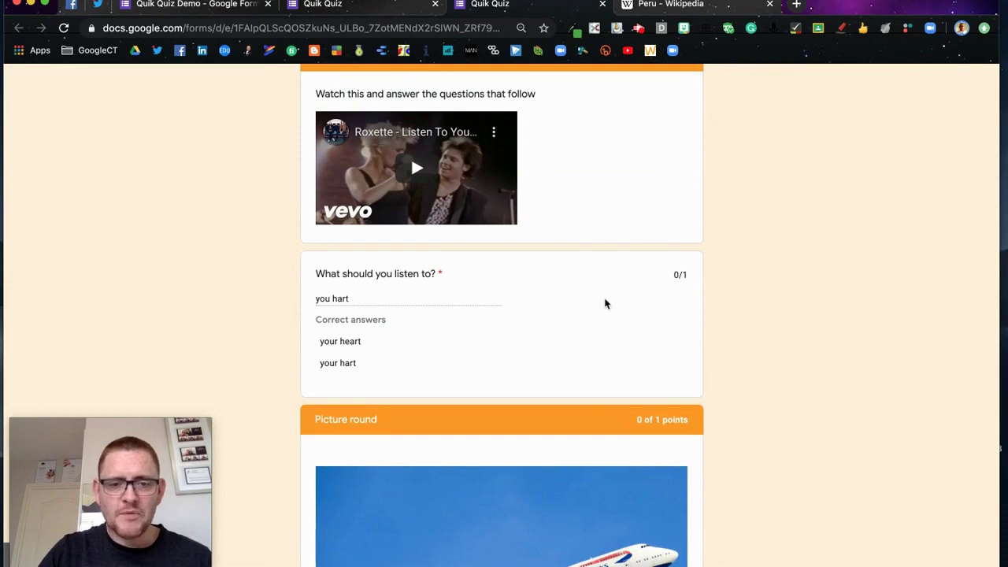
{"action": "scroll", "coordinate": [604, 302], "scroll_direction": "down", "scroll_amount": 8}
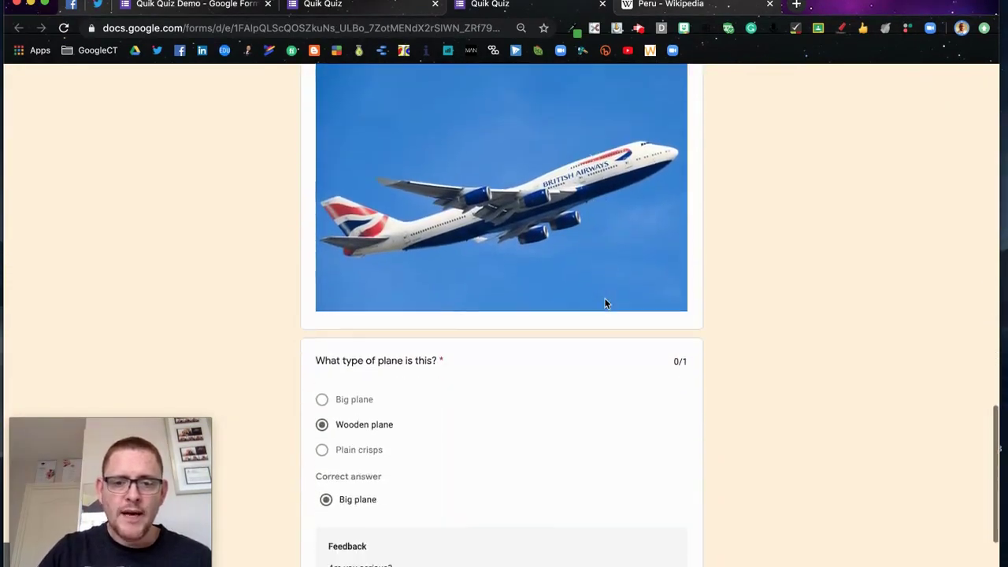
{"action": "scroll", "coordinate": [513, 457], "scroll_direction": "down", "scroll_amount": 3}
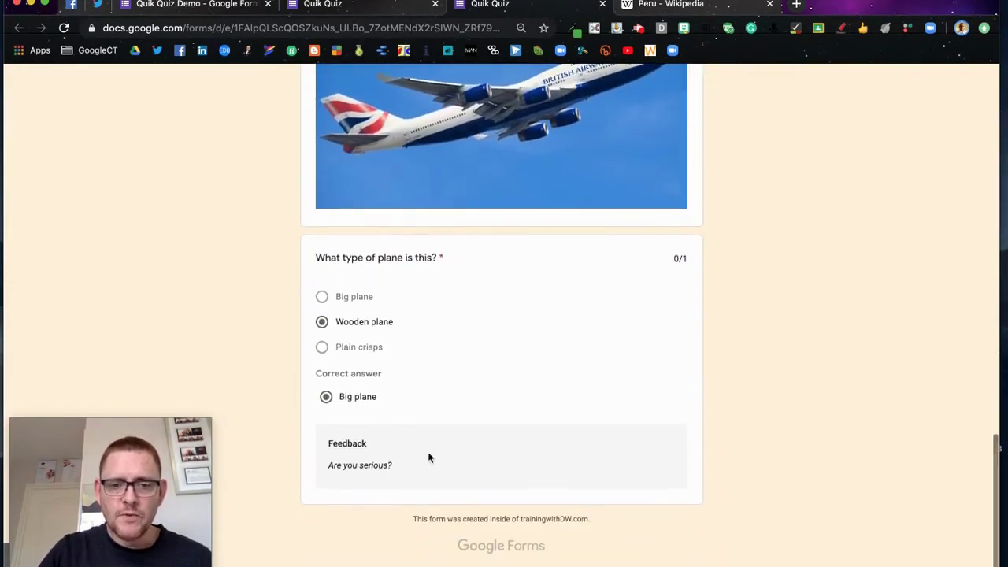
{"action": "scroll", "coordinate": [502, 465], "scroll_direction": "up", "scroll_amount": 10}
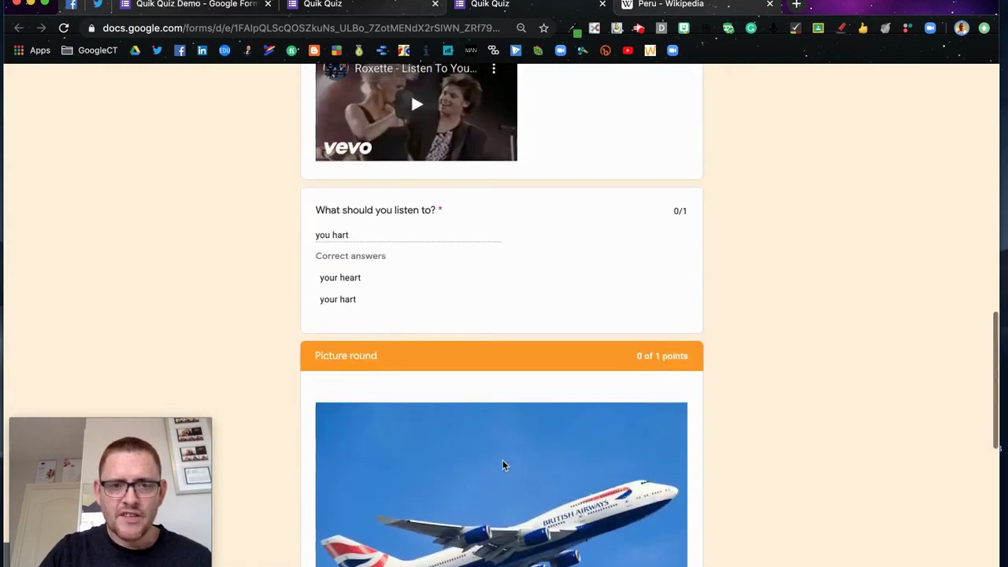
{"action": "scroll", "coordinate": [513, 323], "scroll_direction": "up", "scroll_amount": 2}
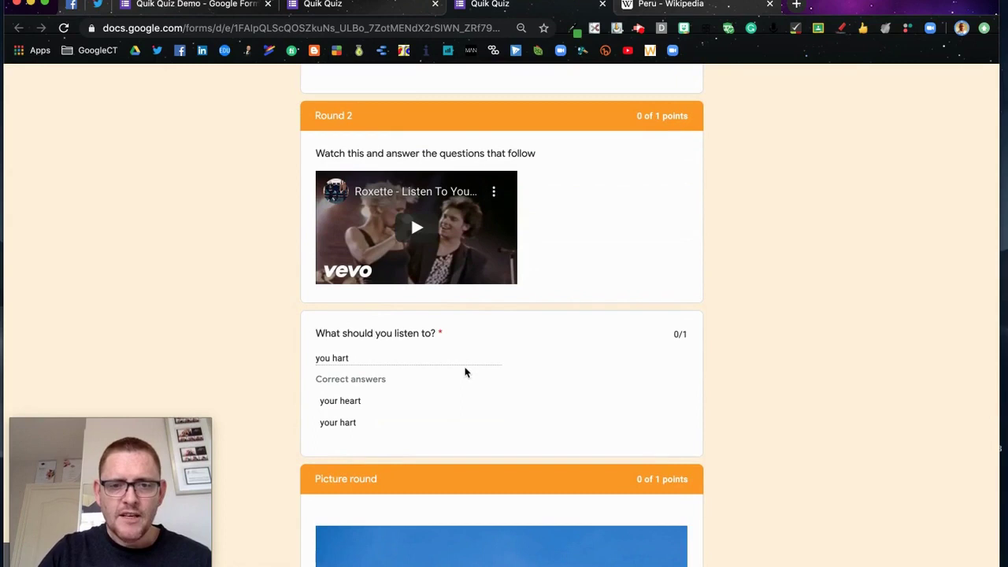
{"action": "scroll", "coordinate": [466, 374], "scroll_direction": "down", "scroll_amount": 11}
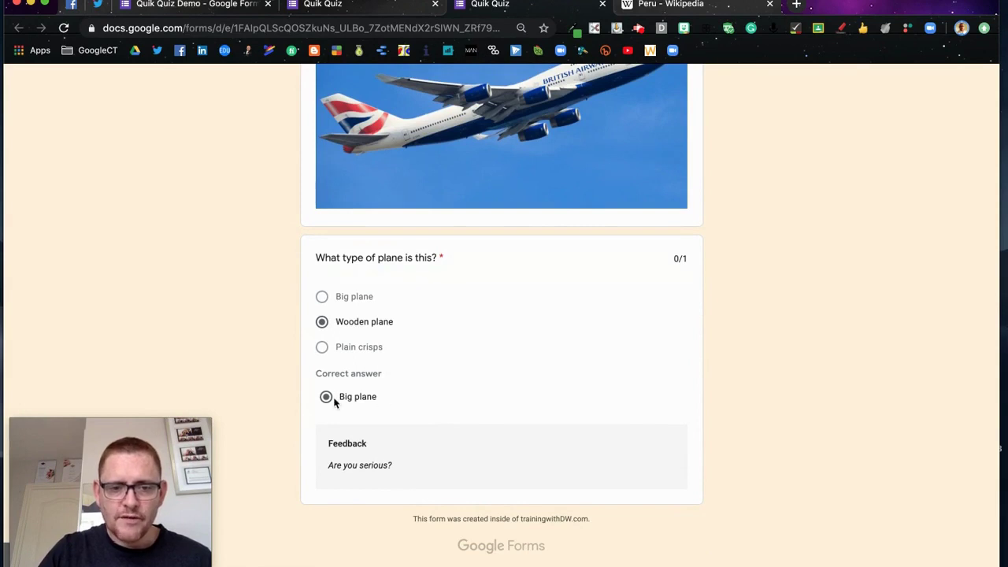
{"action": "scroll", "coordinate": [451, 411], "scroll_direction": "up", "scroll_amount": 20}
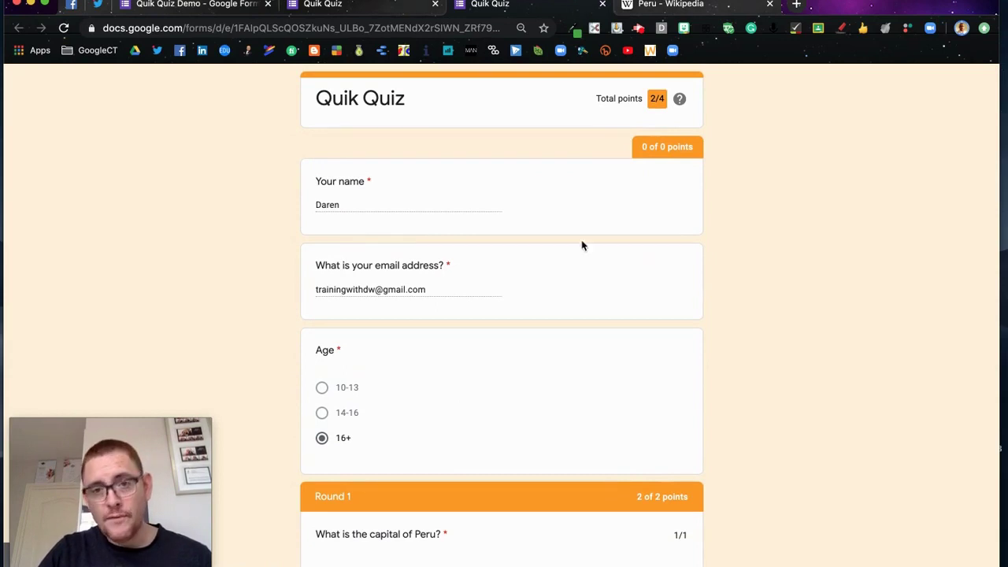
Close the submission confirmation and score pages and return to the quiz's form editor
{"action": "left_click", "coordinate": [393, 13]}
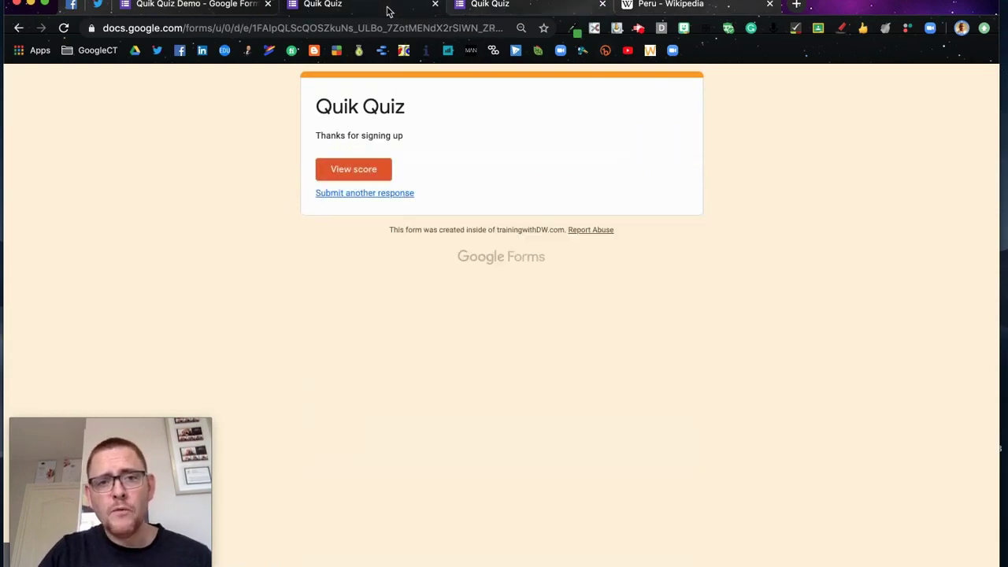
{"action": "left_click", "coordinate": [538, 4]}
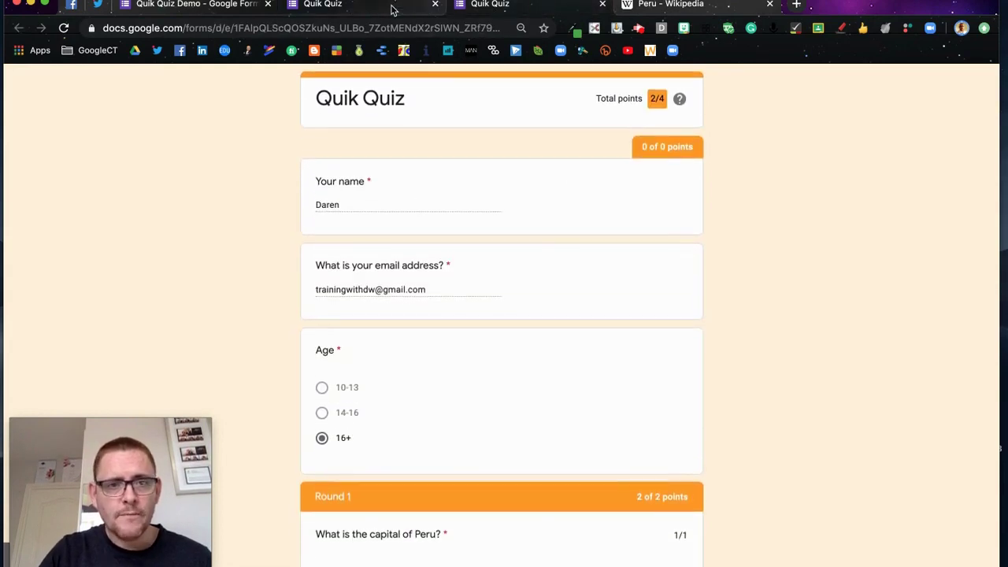
{"action": "left_click", "coordinate": [435, 4]}
{"action": "left_click", "coordinate": [435, 4]}
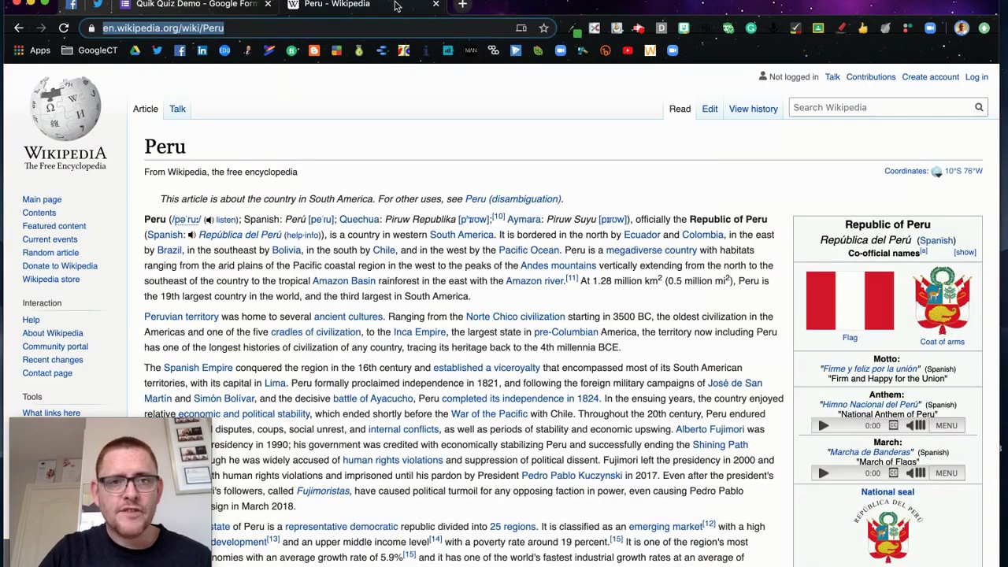
{"action": "left_click", "coordinate": [193, 6]}
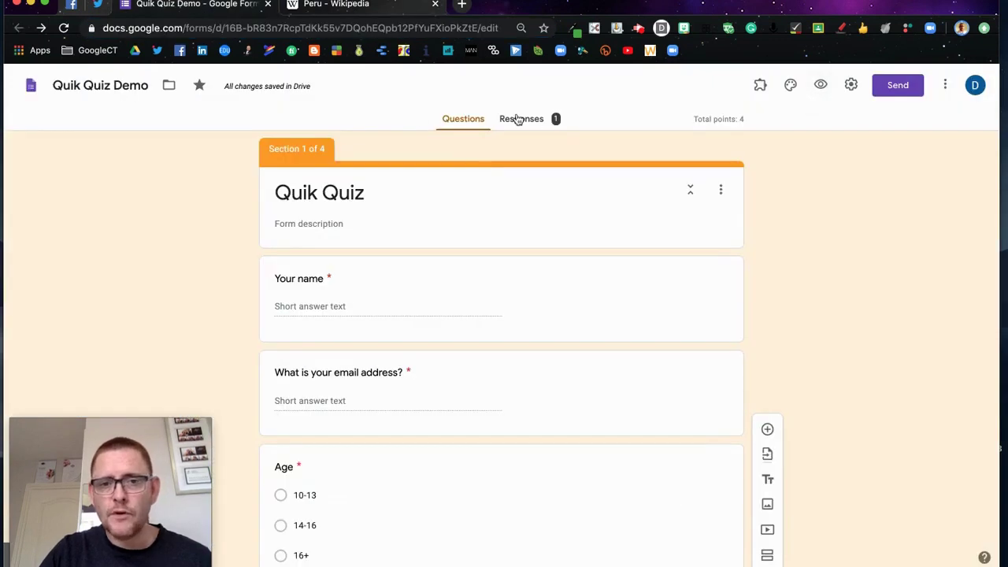
Open the form settings and try out the "Limit to 1 response" and "Shuffle question order" options, switching both back off
{"action": "left_click", "coordinate": [850, 84]}
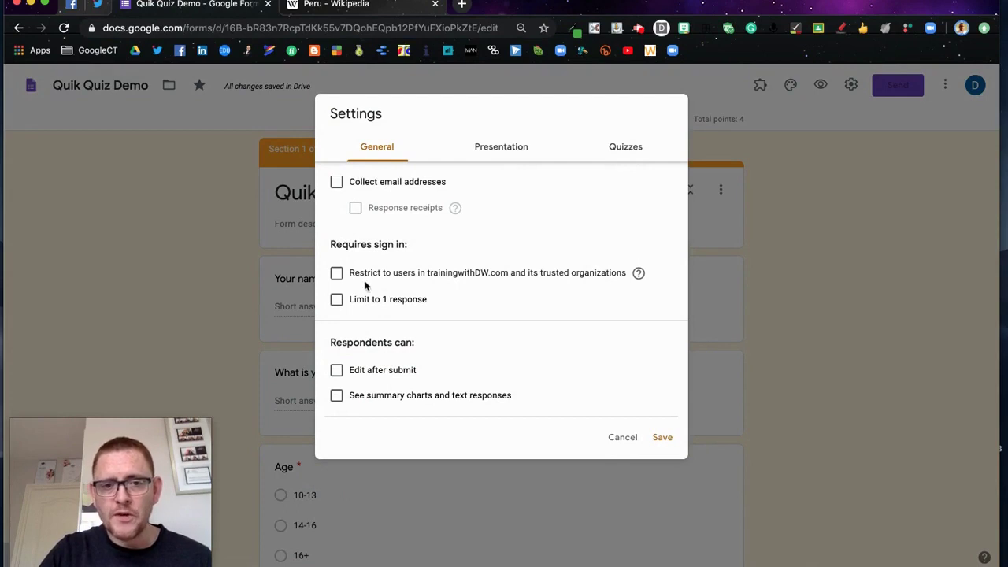
{"action": "left_click", "coordinate": [337, 301]}
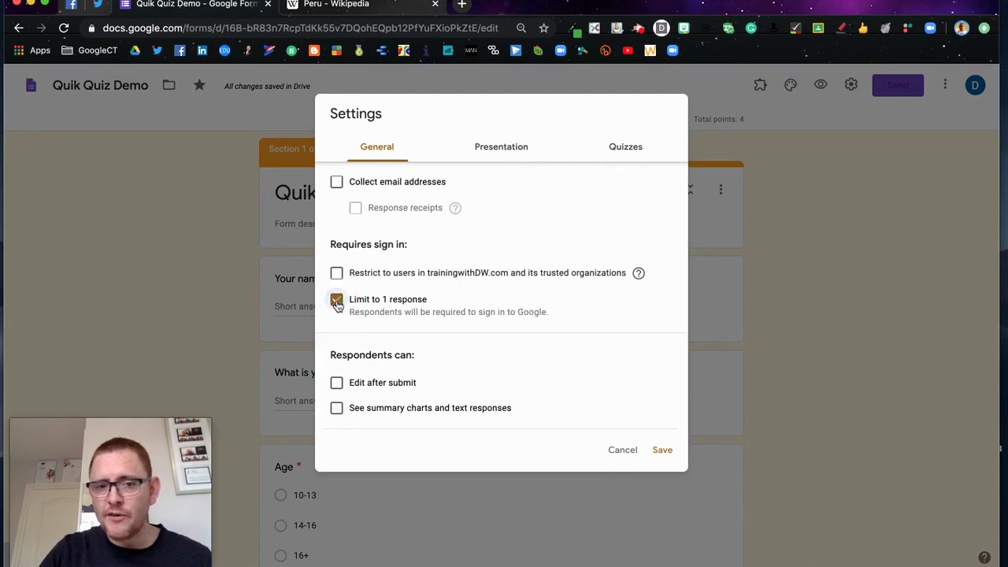
{"action": "left_click", "coordinate": [337, 301]}
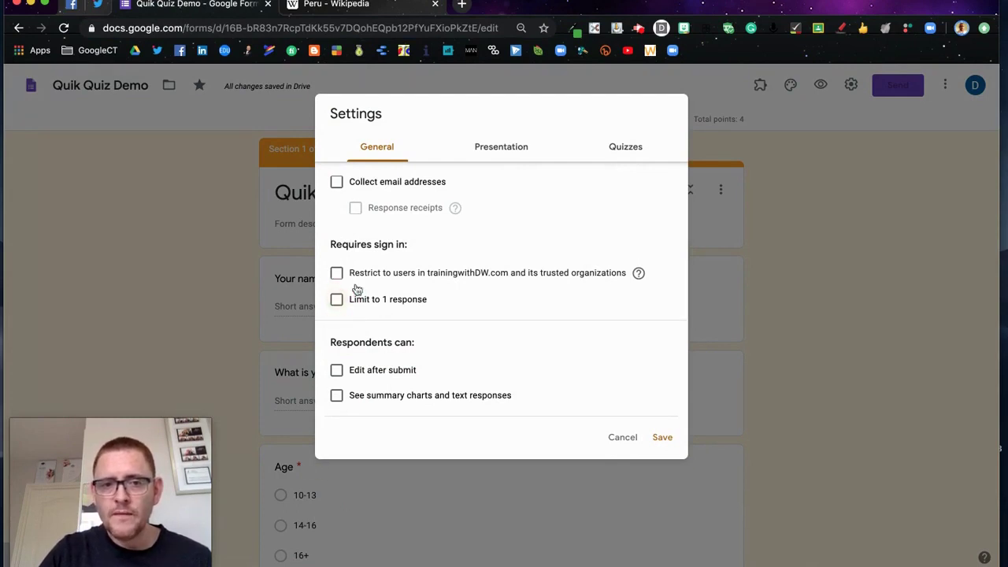
{"action": "left_click", "coordinate": [503, 149]}
{"action": "left_click", "coordinate": [337, 210]}
{"action": "left_click", "coordinate": [337, 210]}
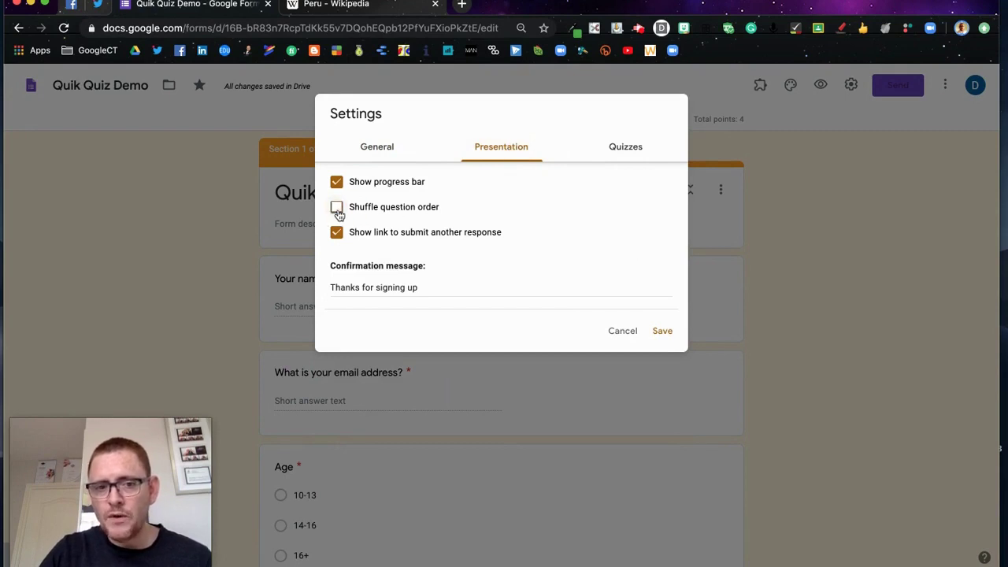
Set the quiz's grade release to "Later, after manual review" and save the settings
{"action": "left_click", "coordinate": [633, 153]}
{"action": "scroll", "coordinate": [477, 362], "scroll_direction": "down", "scroll_amount": 2}
{"action": "left_click", "coordinate": [337, 337]}
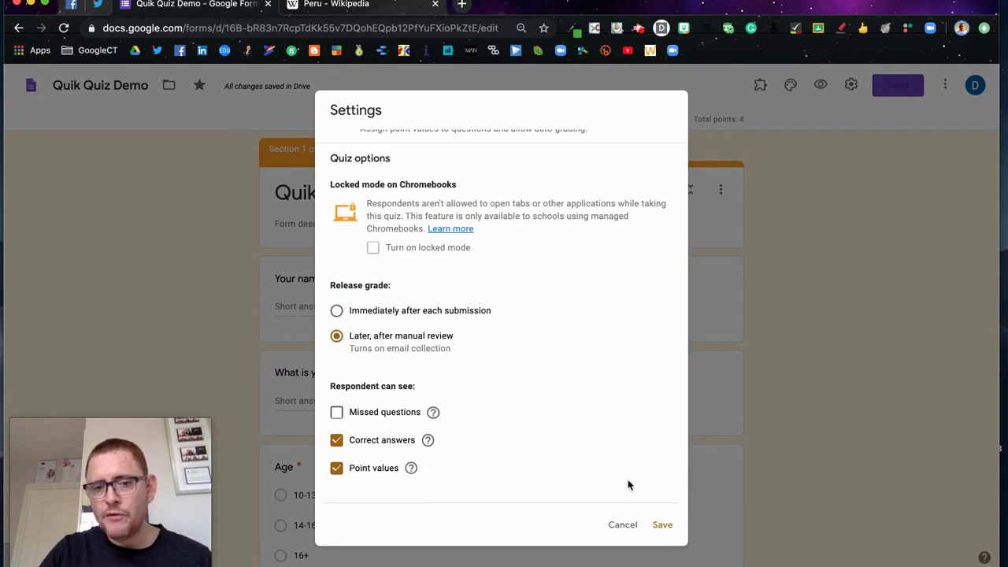
{"action": "left_click", "coordinate": [660, 525]}
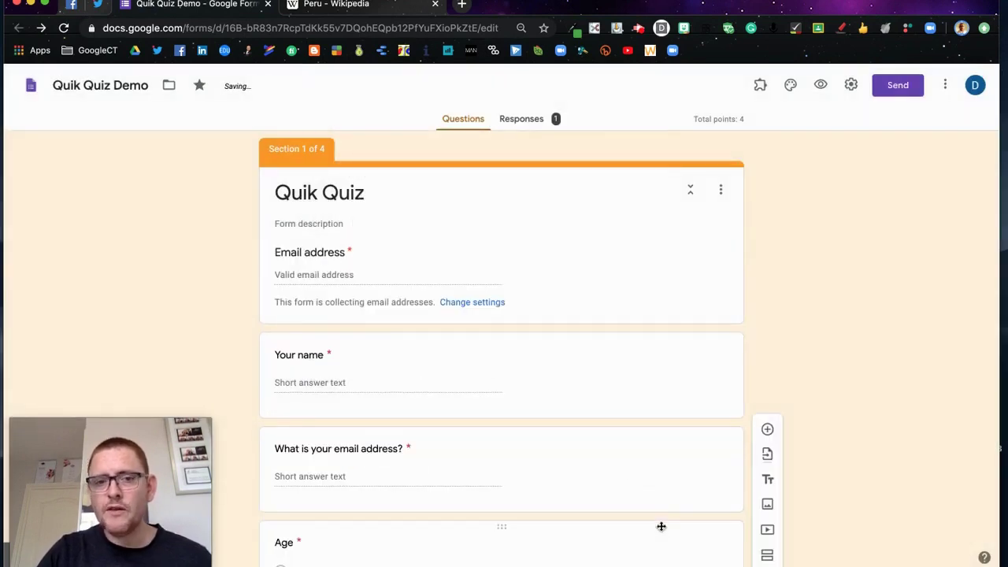
Review the quiz's collected responses in the summary, by-question and individual views, including the scores and missed questions
{"action": "left_click", "coordinate": [522, 119]}
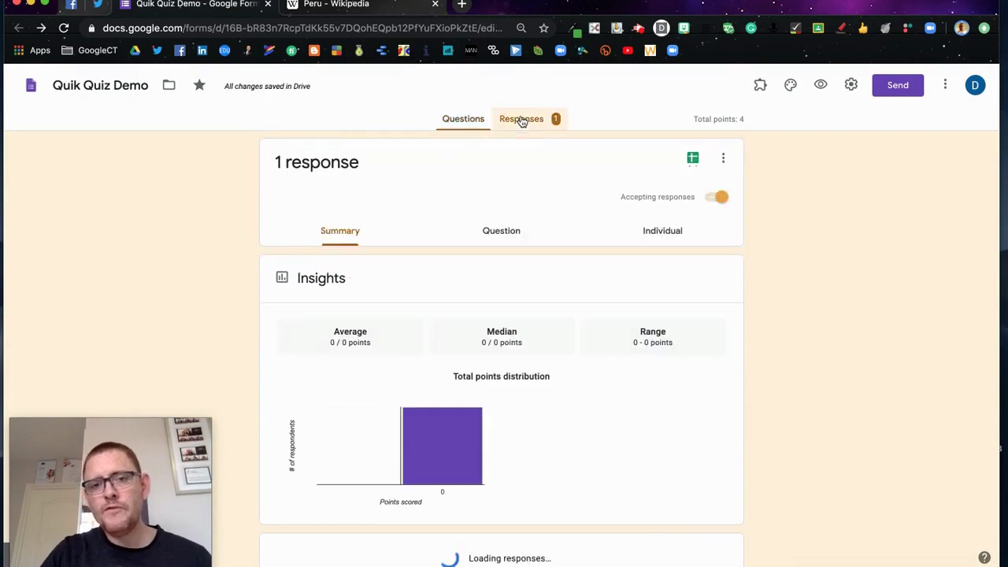
{"action": "scroll", "coordinate": [616, 413], "scroll_direction": "down", "scroll_amount": 3}
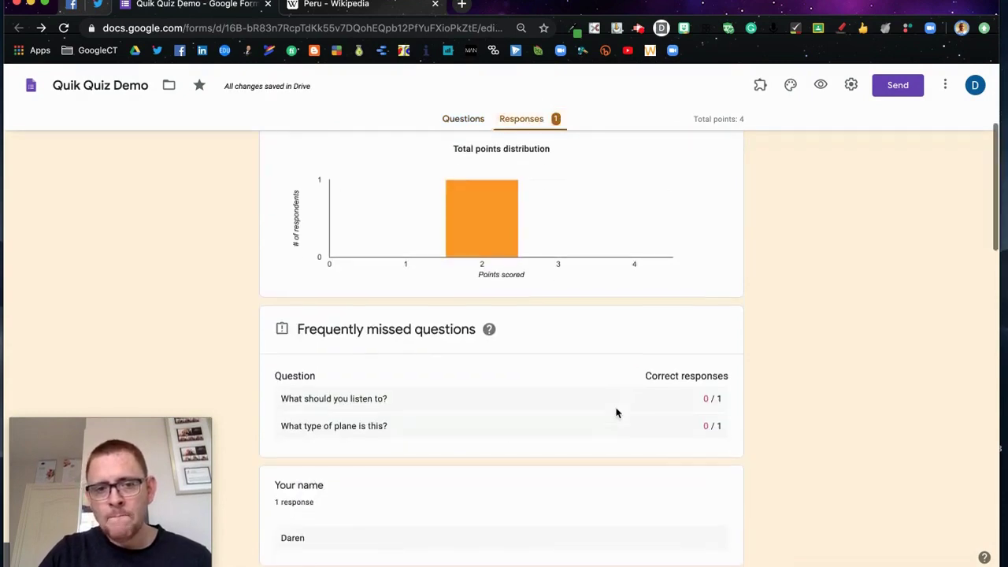
{"action": "scroll", "coordinate": [617, 413], "scroll_direction": "up", "scroll_amount": 5}
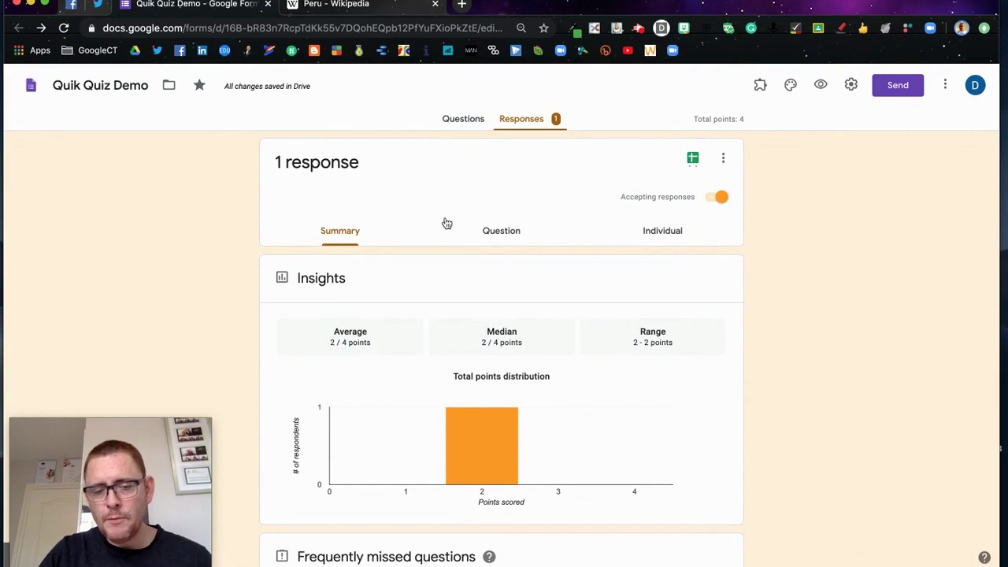
{"action": "left_click", "coordinate": [501, 232]}
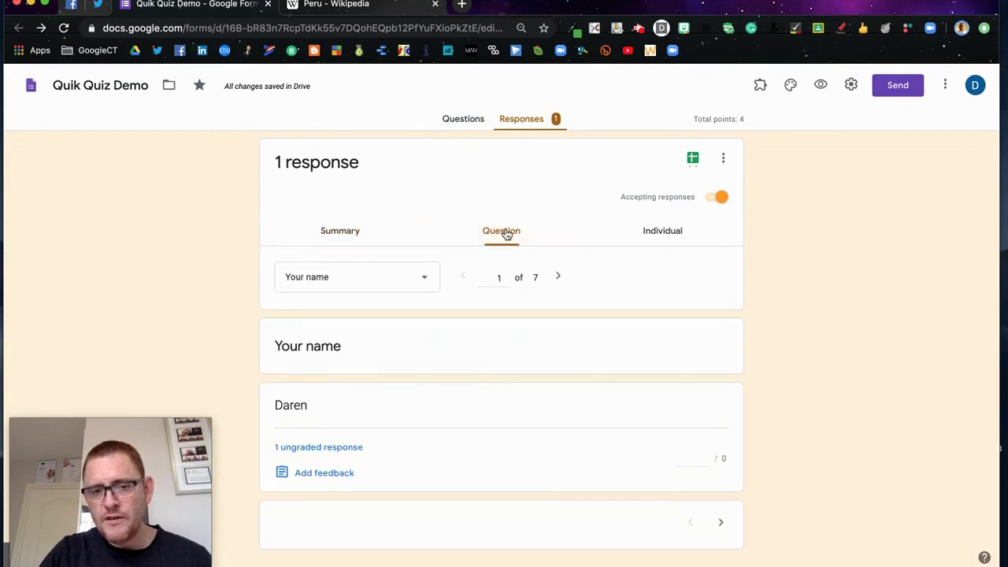
{"action": "left_click", "coordinate": [661, 234]}
{"action": "scroll", "coordinate": [650, 358], "scroll_direction": "down", "scroll_amount": 1}
{"action": "scroll", "coordinate": [650, 358], "scroll_direction": "down", "scroll_amount": 15}
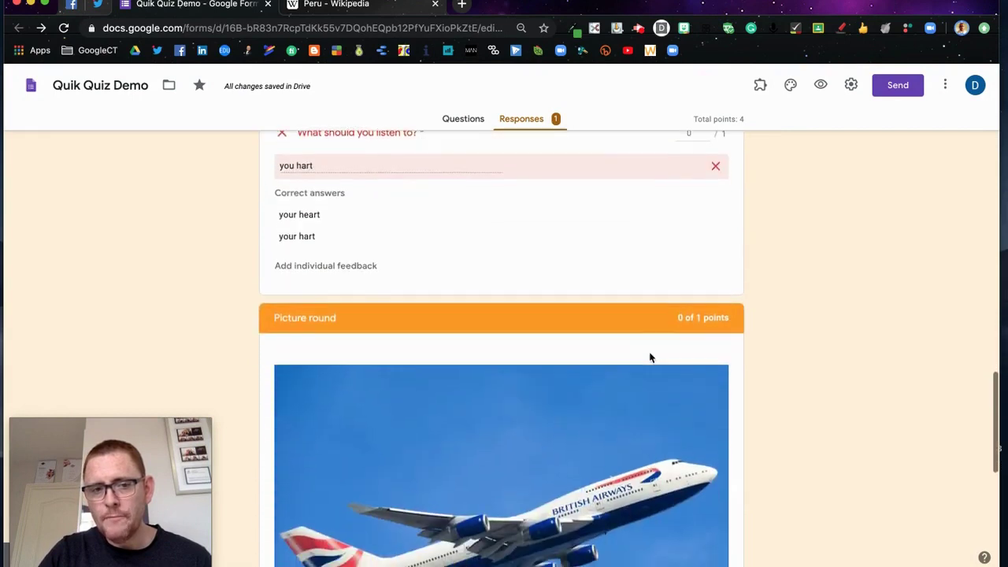
{"action": "scroll", "coordinate": [650, 355], "scroll_direction": "up", "scroll_amount": 15}
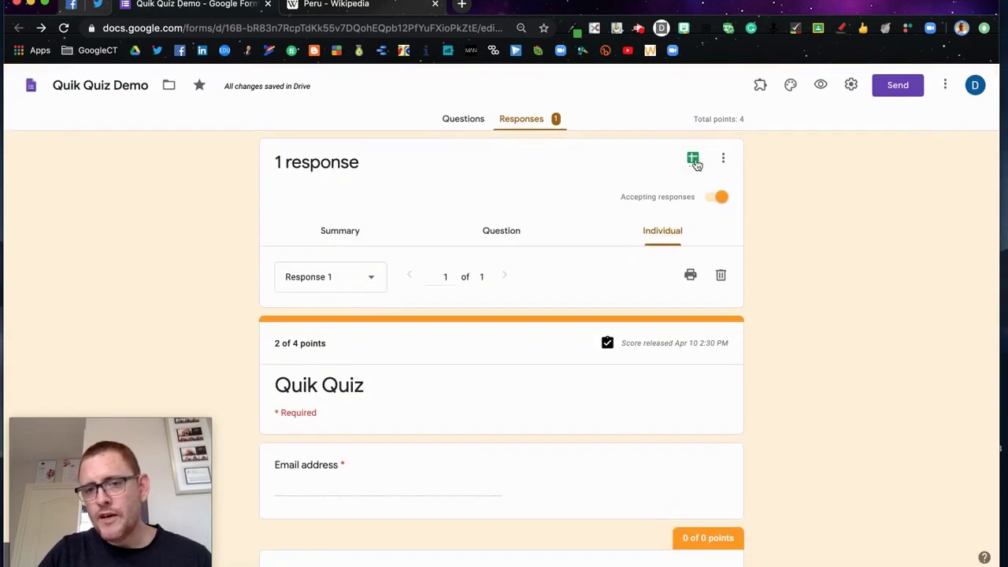
Create a new response spreadsheet named "Quik Quiz Demo (Responses)" and open it to look through the recorded columns
{"action": "left_click", "coordinate": [721, 159]}
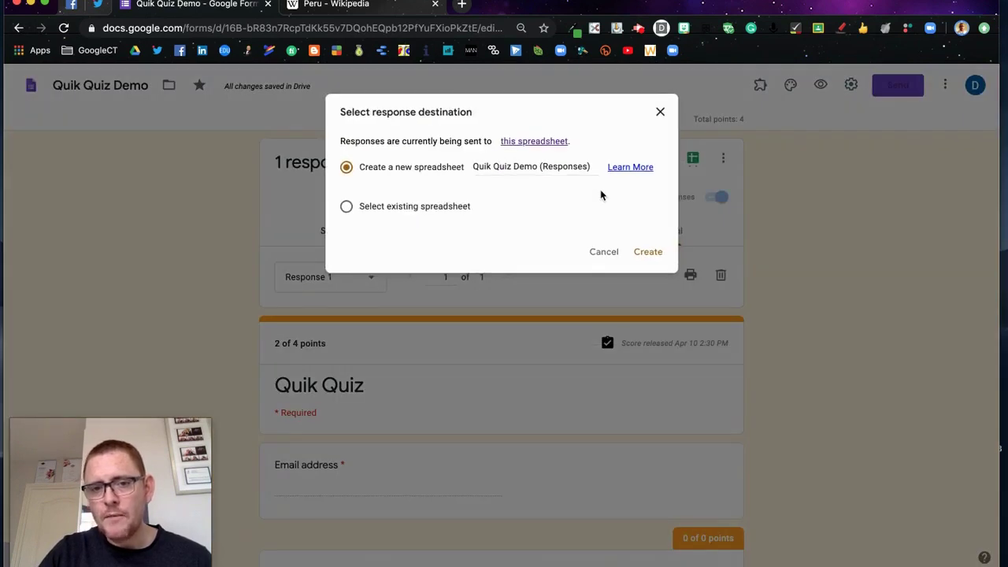
{"action": "left_click", "coordinate": [647, 252]}
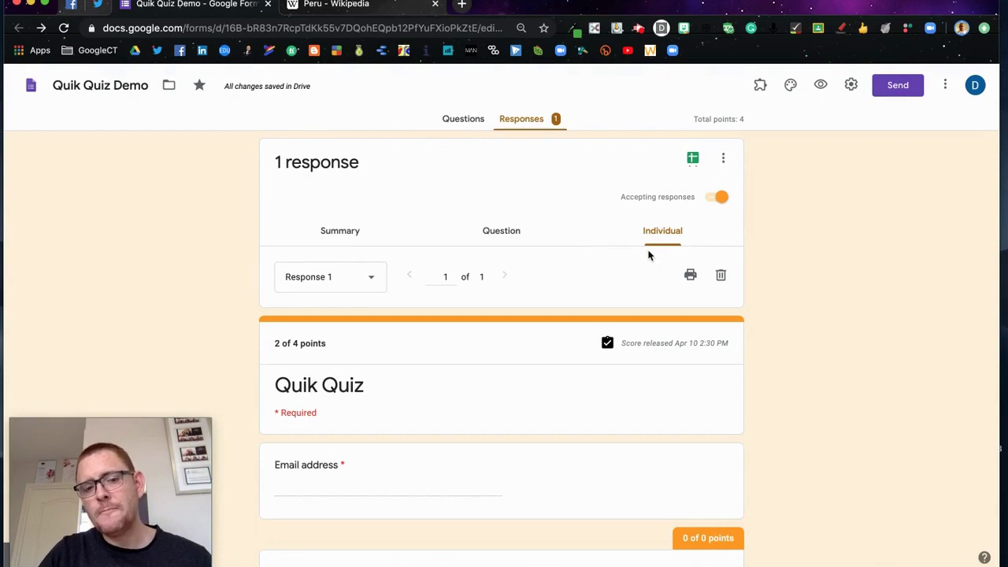
{"action": "left_click", "coordinate": [694, 160]}
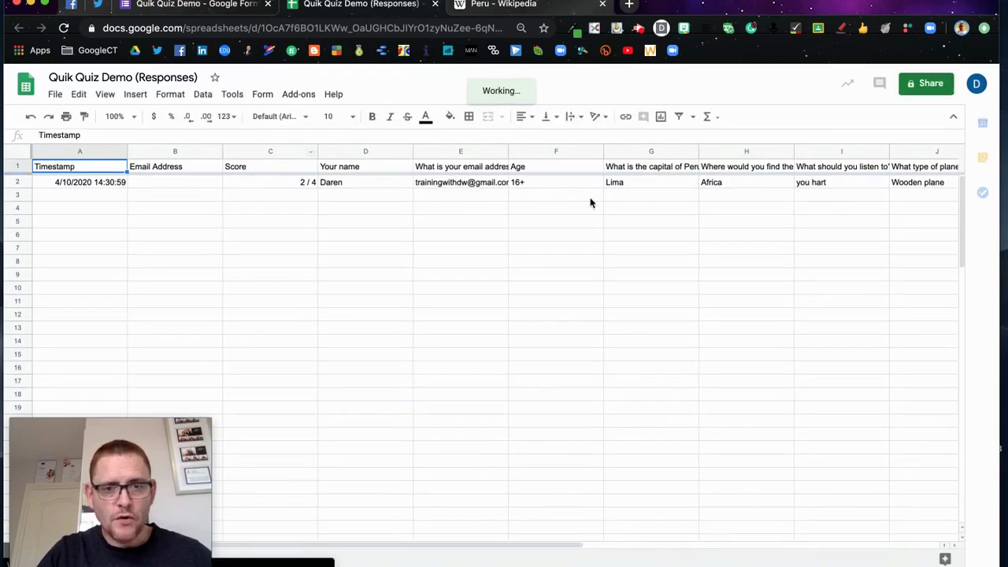
{"action": "scroll", "coordinate": [590, 204], "scroll_direction": "right", "scroll_amount": 7}
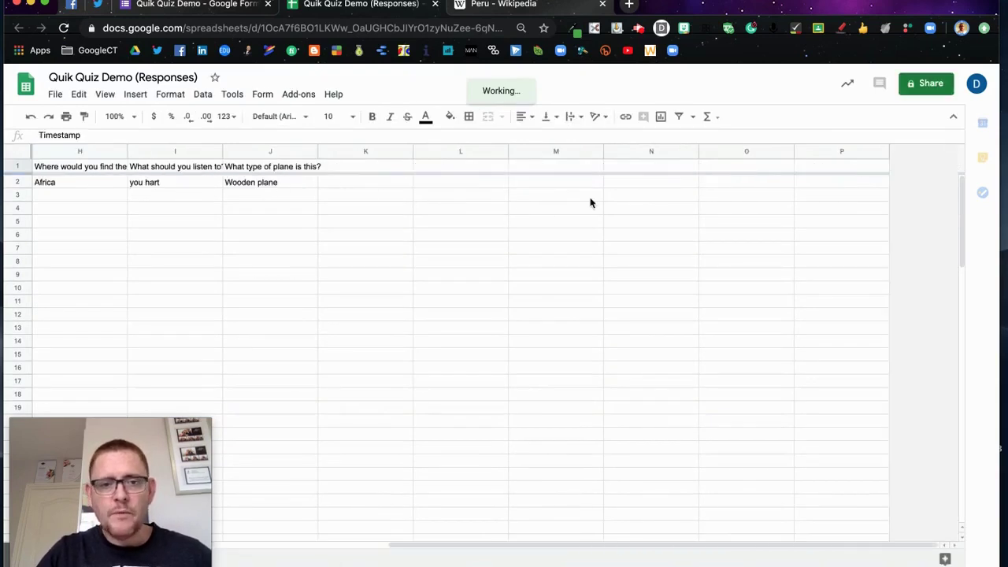
{"action": "scroll", "coordinate": [590, 203], "scroll_direction": "left", "scroll_amount": 7}
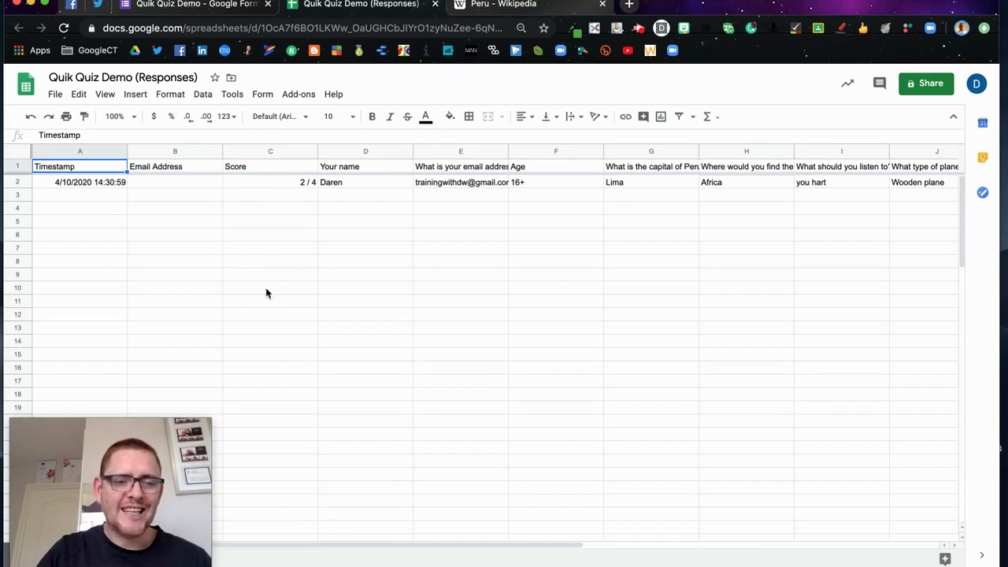
Fill the score cell C2 with green in the responses spreadsheet
{"action": "left_click", "coordinate": [272, 181]}
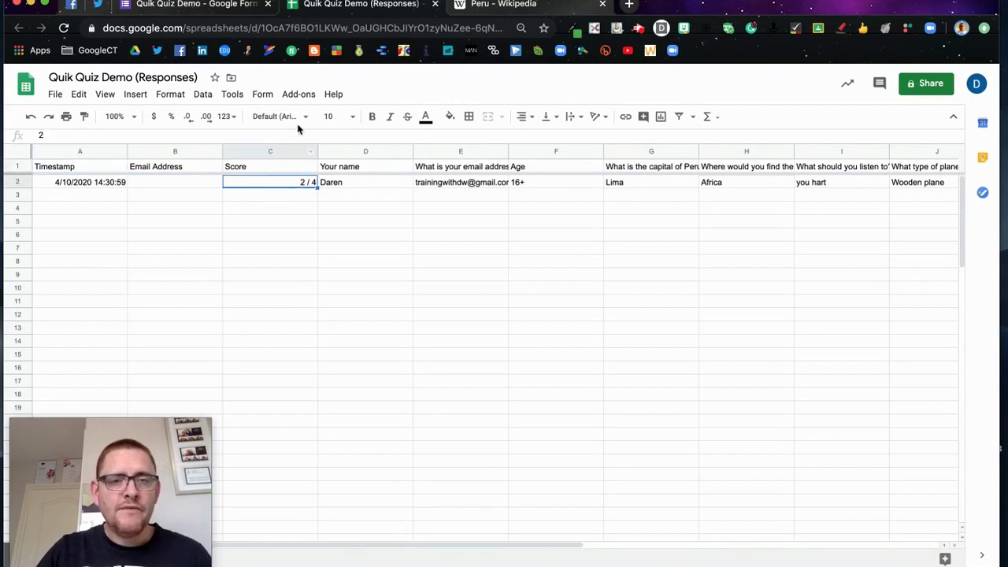
{"action": "left_click", "coordinate": [429, 118]}
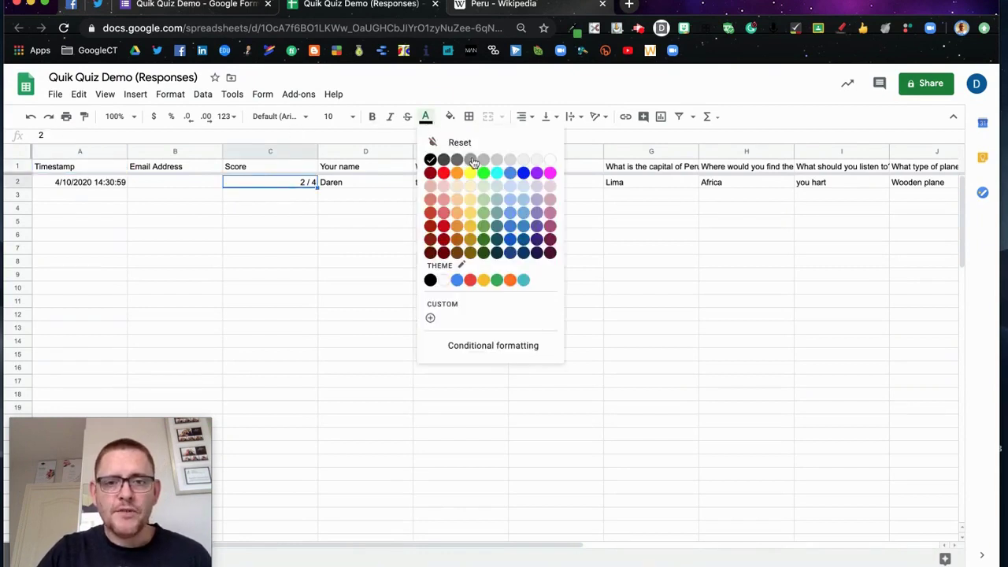
{"action": "left_click", "coordinate": [451, 118]}
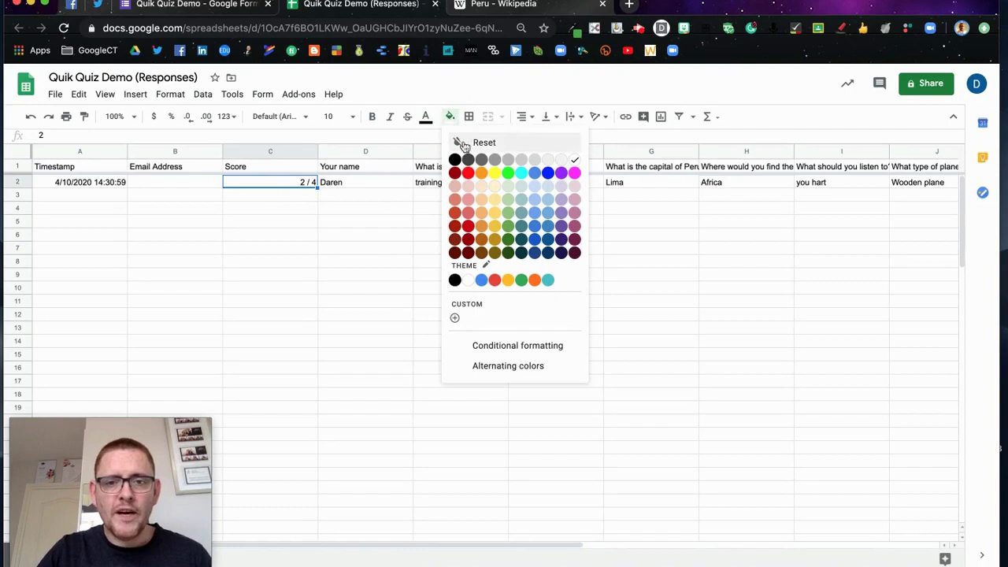
{"action": "left_click", "coordinate": [509, 172]}
{"action": "left_click", "coordinate": [347, 210]}
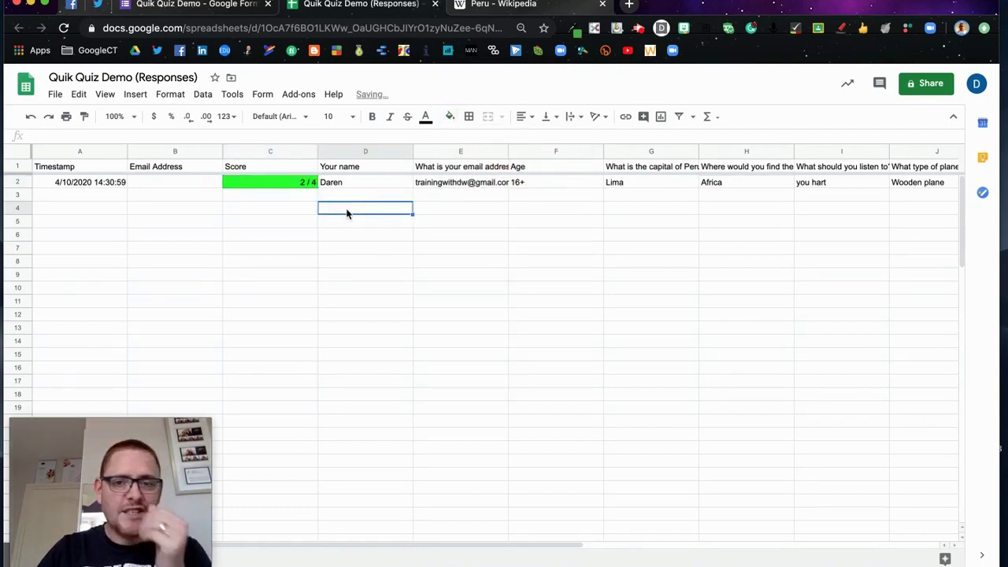
Try out a filter on cell D4 and check its sort-by-color options without applying a sort
{"action": "left_click", "coordinate": [679, 116]}
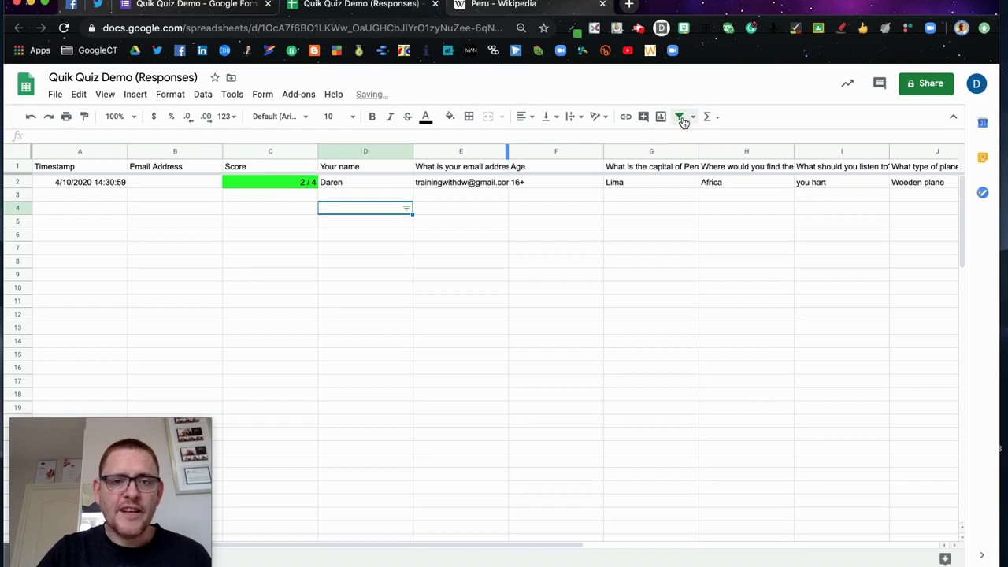
{"action": "left_click", "coordinate": [406, 208]}
{"action": "mouse_move", "coordinate": [378, 274]}
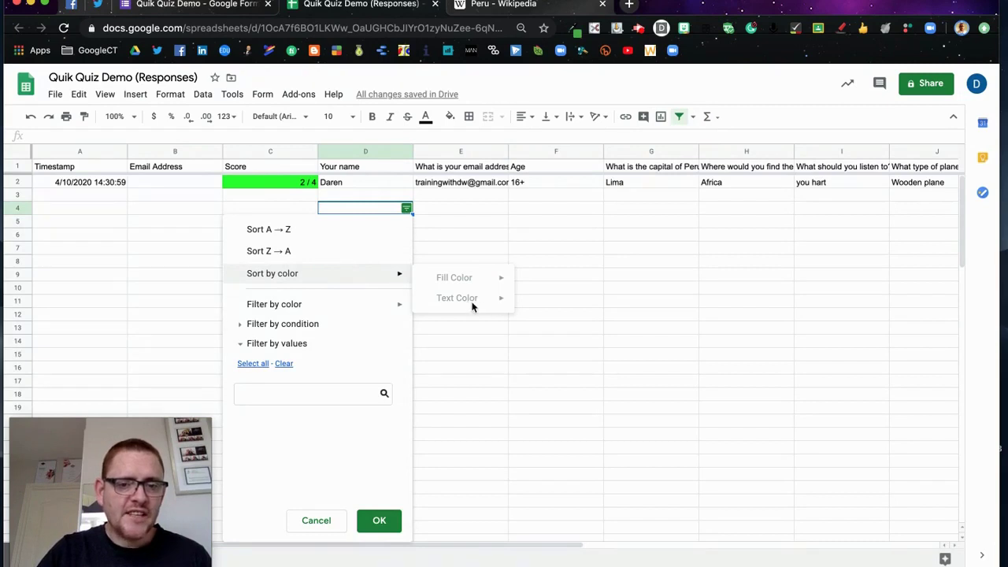
{"action": "left_click", "coordinate": [318, 521]}
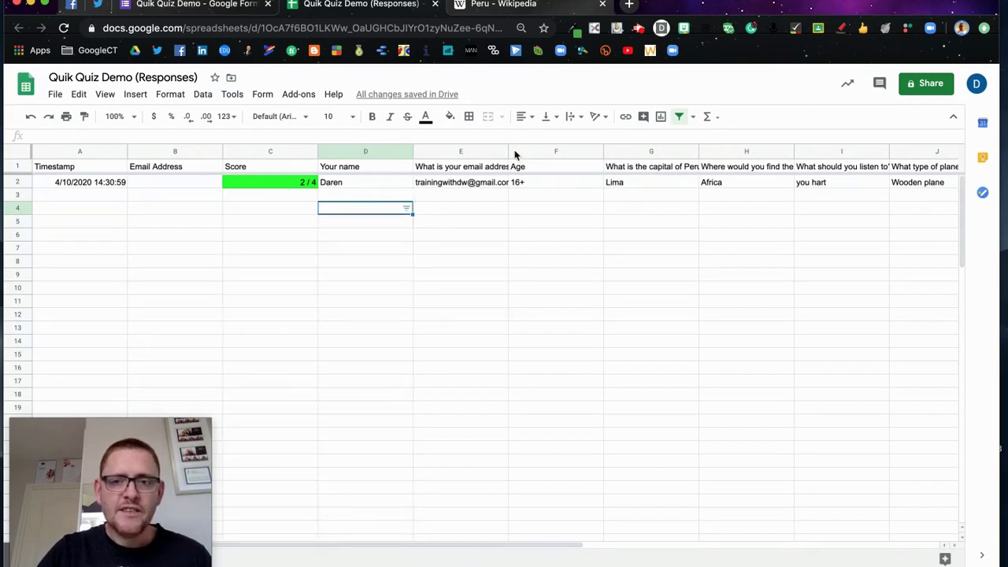
Close the responses spreadsheet and return to the quiz form's responses
{"action": "left_click", "coordinate": [498, 224]}
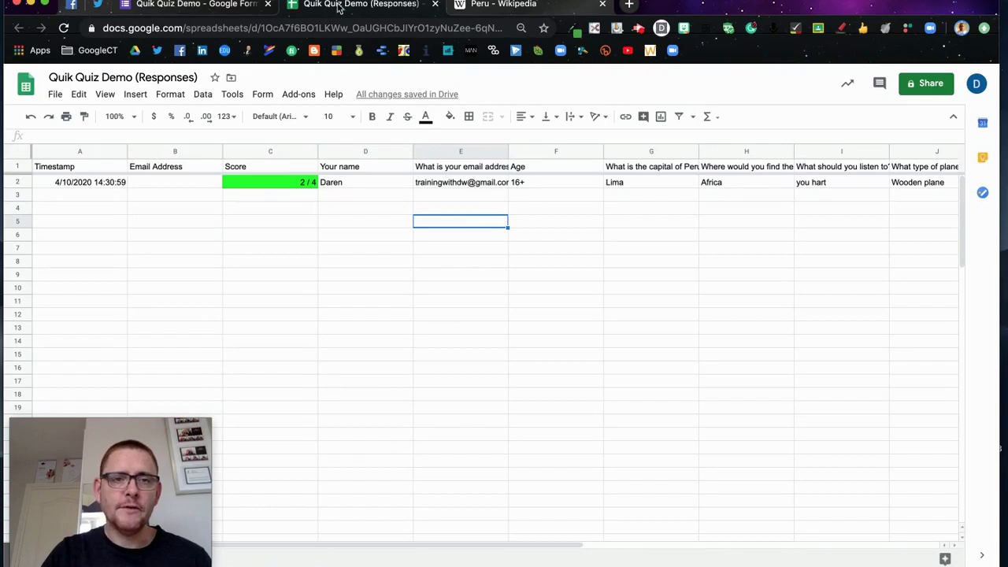
{"action": "left_click", "coordinate": [435, 5]}
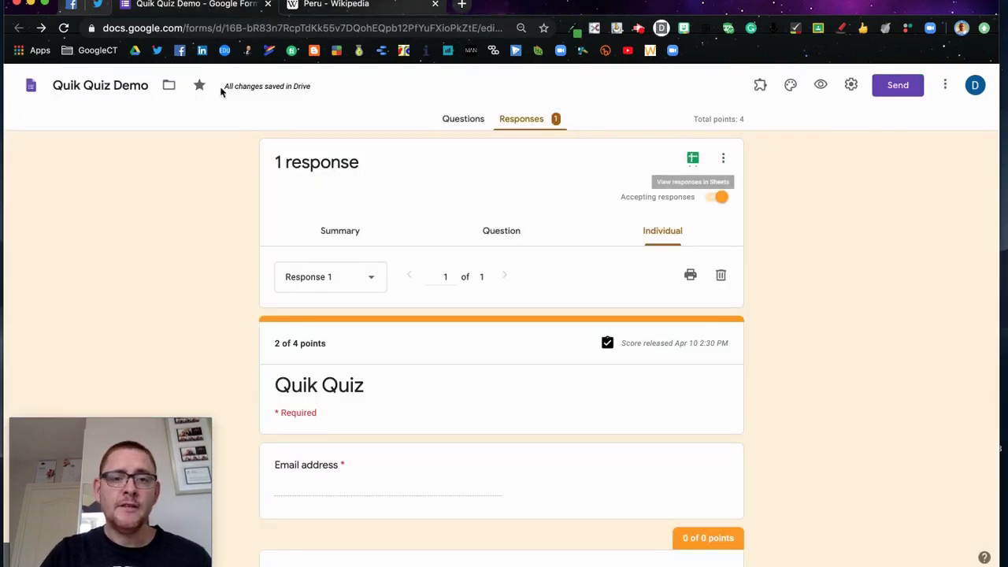